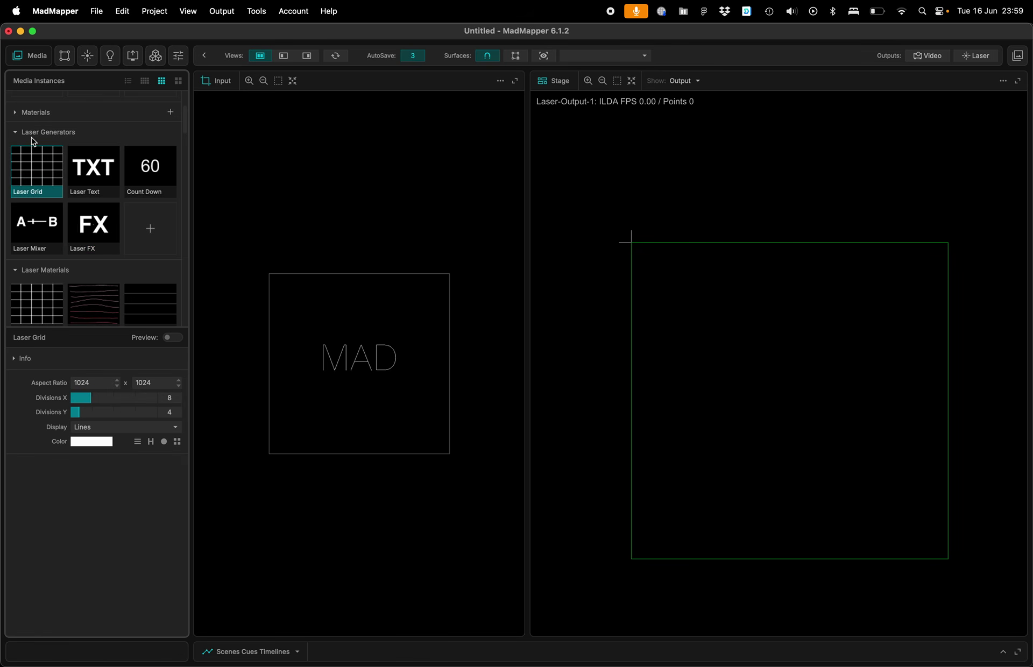
Show the media library alongside the surfaces and add a Laser Grid quad to the laser surfaces, scaled down inside the output area
click(1018, 56)
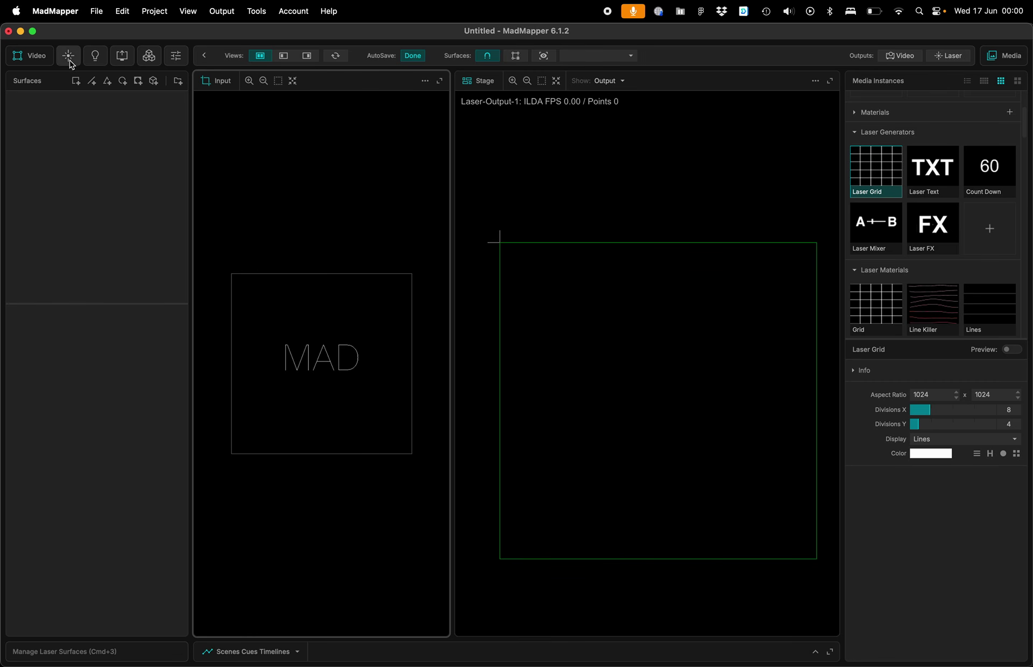
click(91, 82)
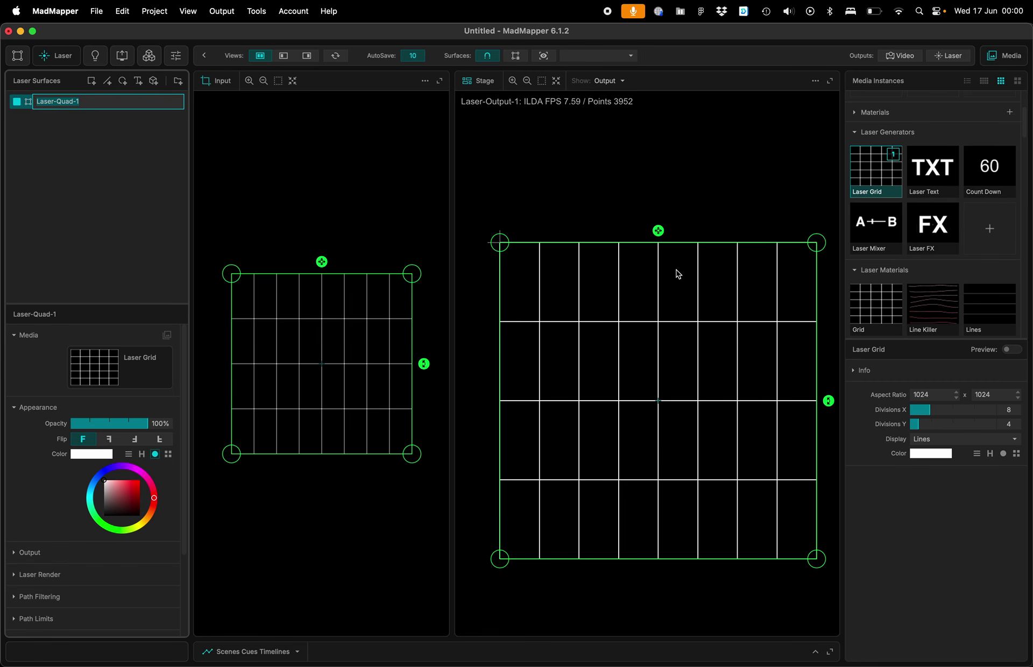
drag(663, 233, 661, 280)
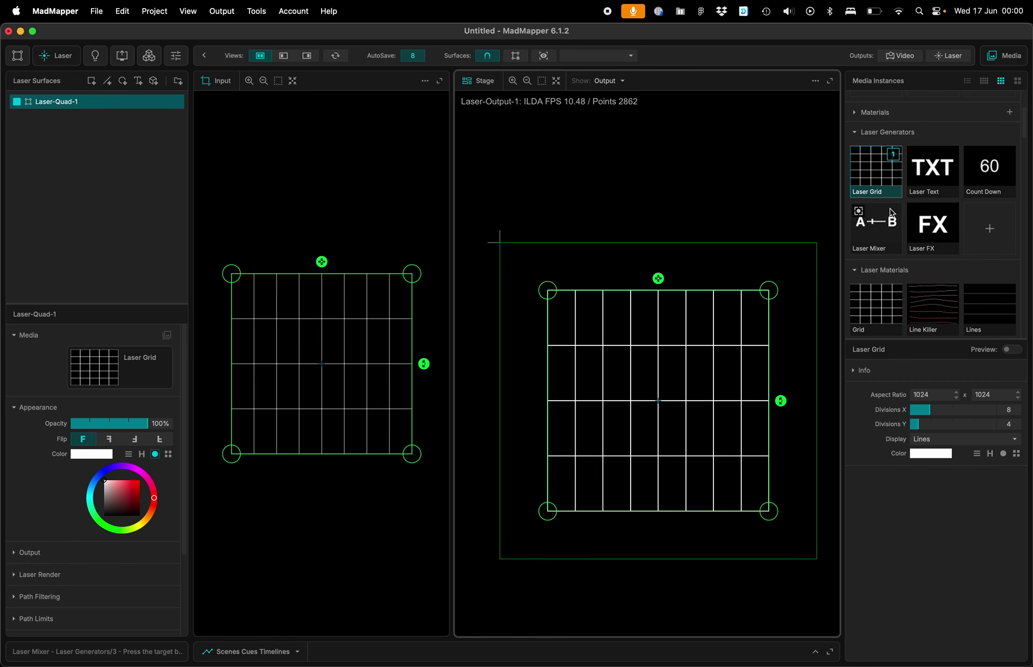
click(857, 159)
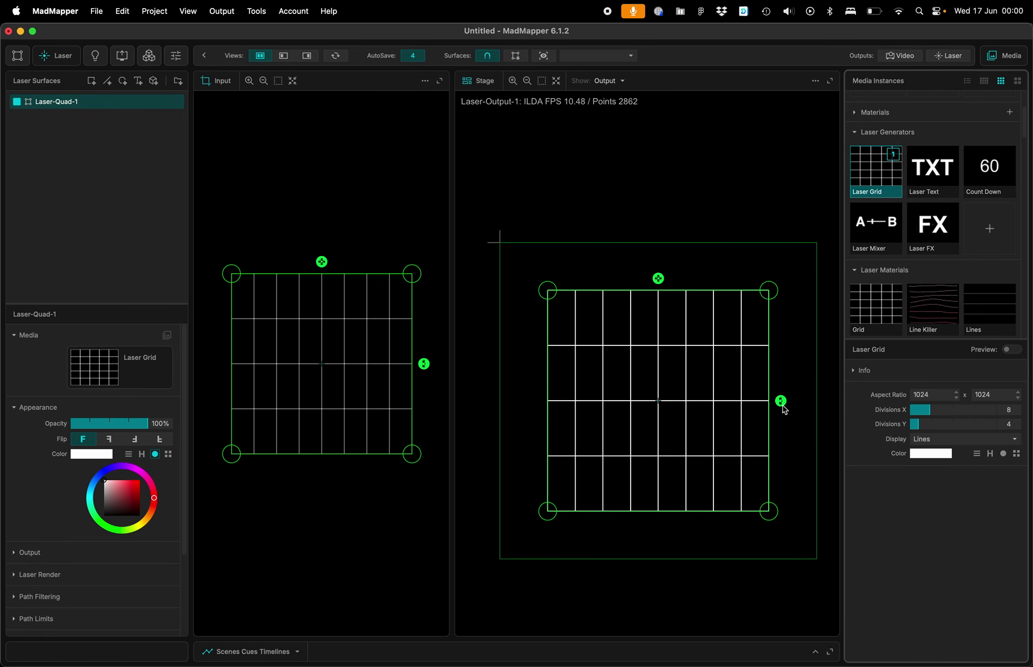
Examine the Laser Grid quad on the stage at different zoom levels
scroll(777, 422, up, 5)
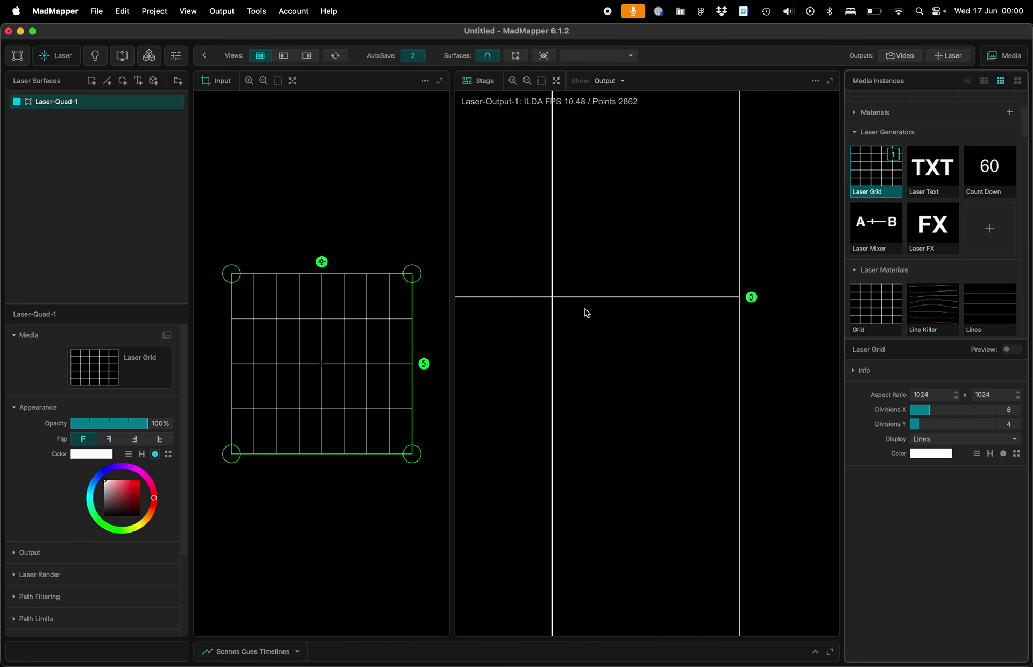
scroll(562, 304, down, 6)
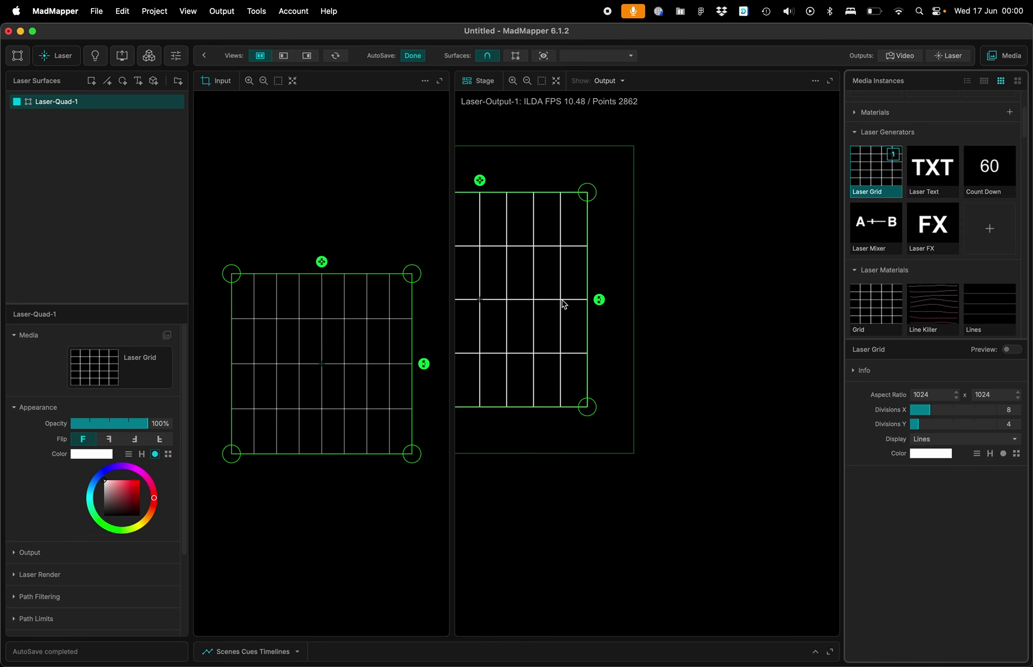
scroll(562, 303, down, 2)
scroll(560, 302, left, 3)
scroll(576, 307, right, 1)
scroll(577, 311, up, 5)
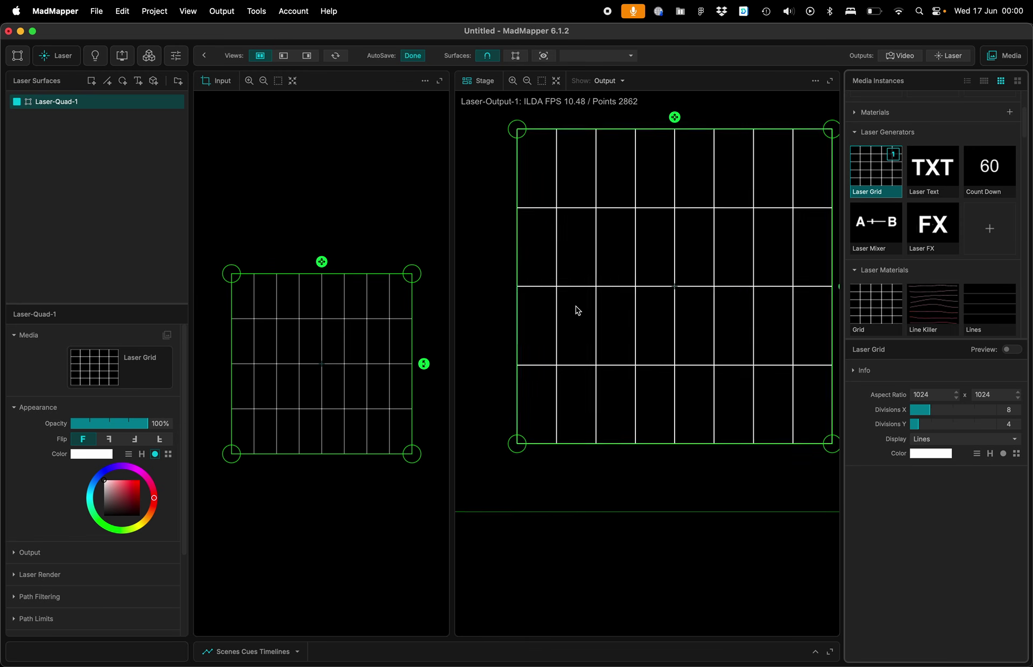
scroll(577, 311, down, 3)
scroll(624, 284, up, 1)
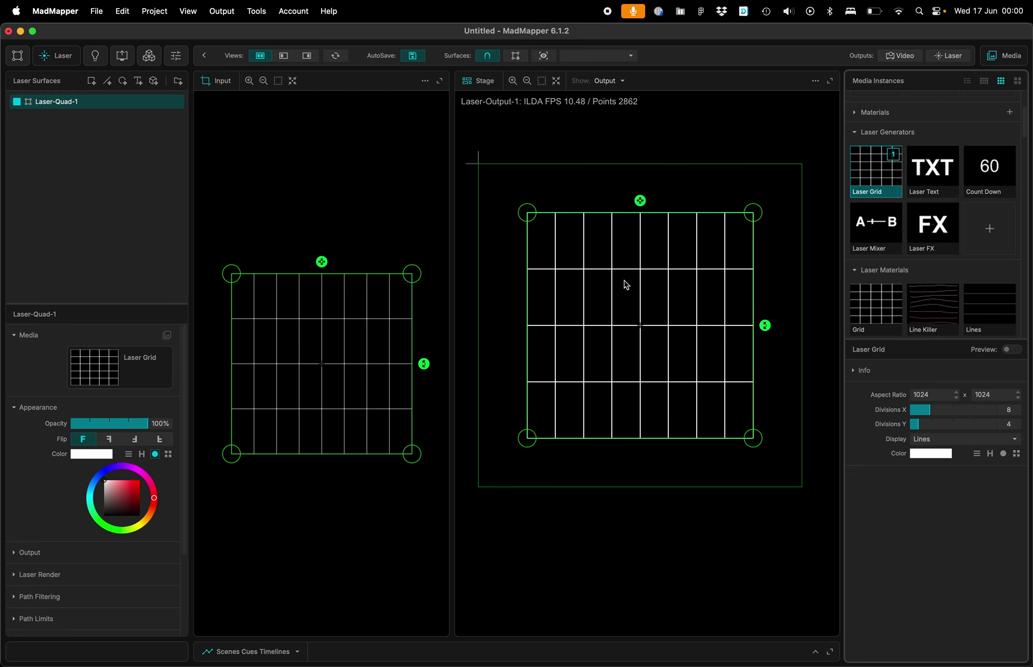
Assign the Laser Text generator to the laser quad and inspect its lines up close
click(916, 157)
scroll(682, 338, up, 8)
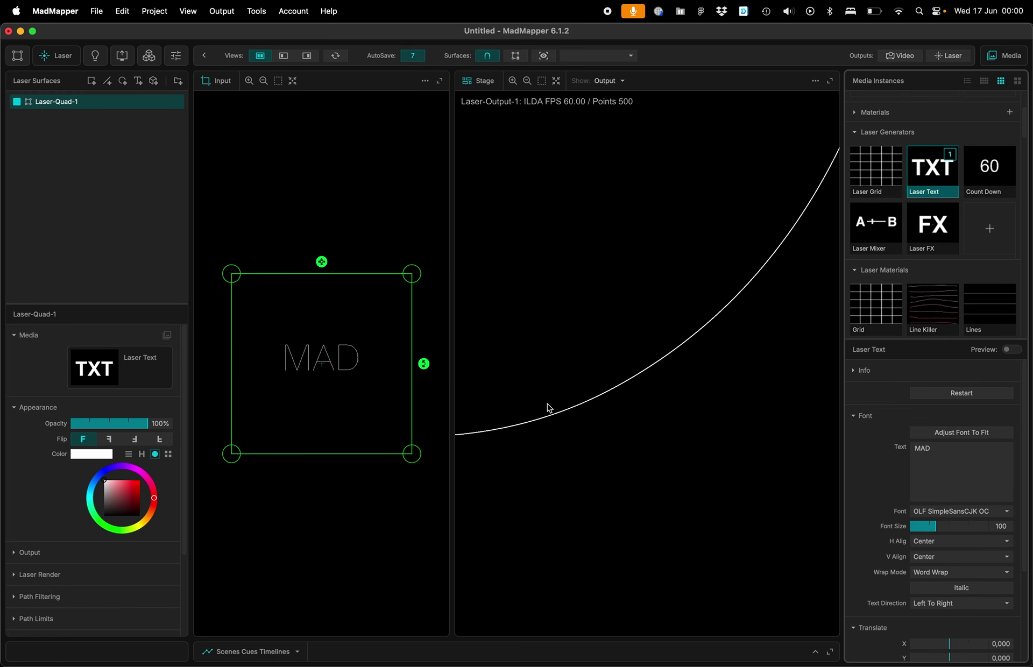
scroll(807, 208, down, 8)
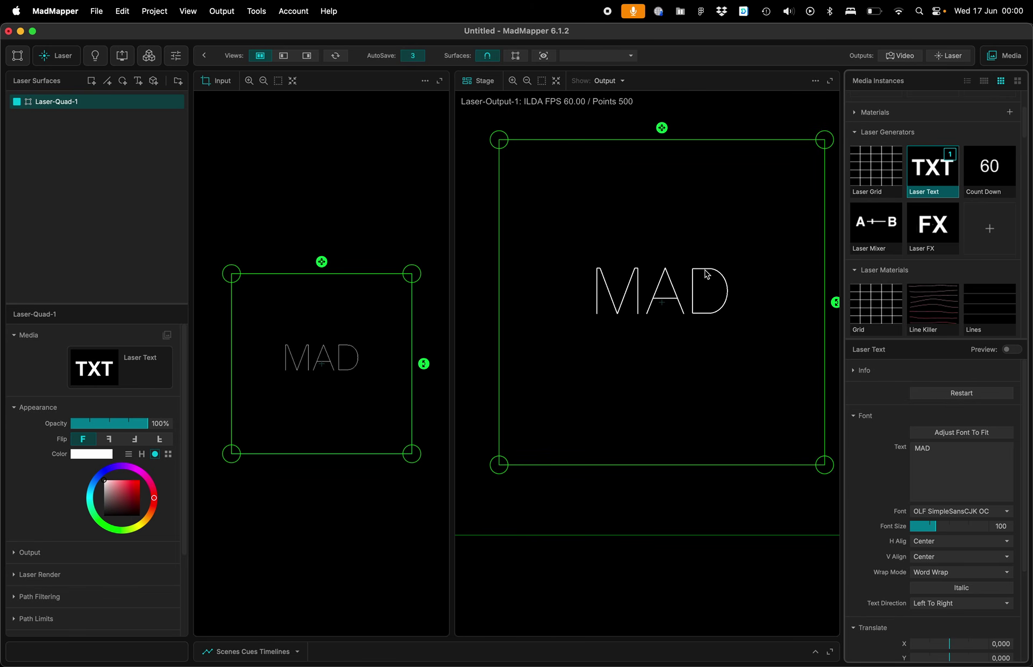
Create laser lines from the text quad's content and move the new outlines below the quad
right_click(706, 274)
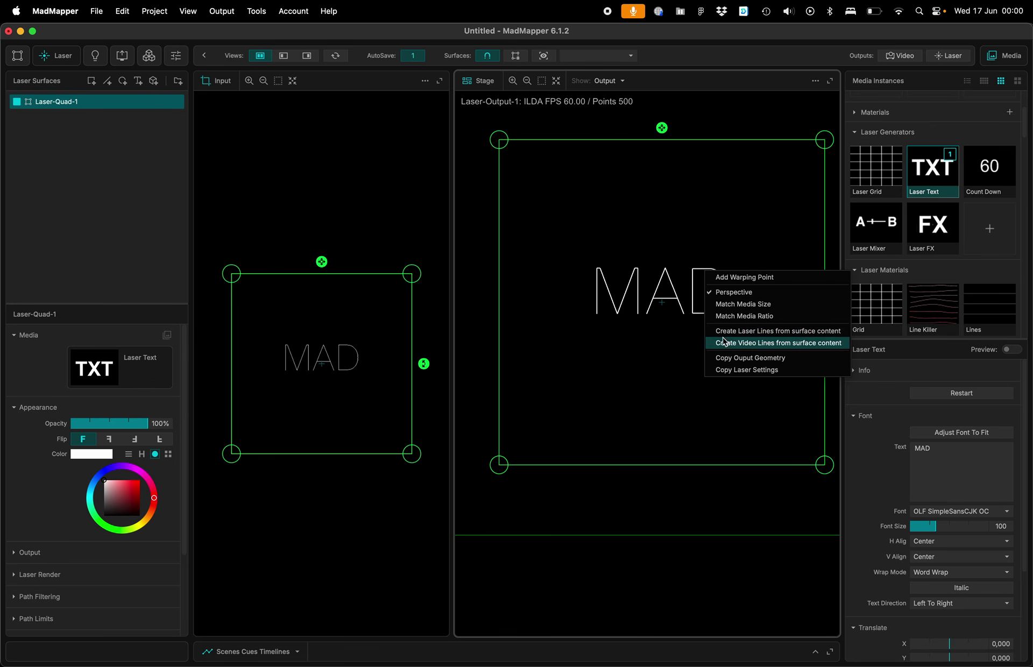
click(747, 333)
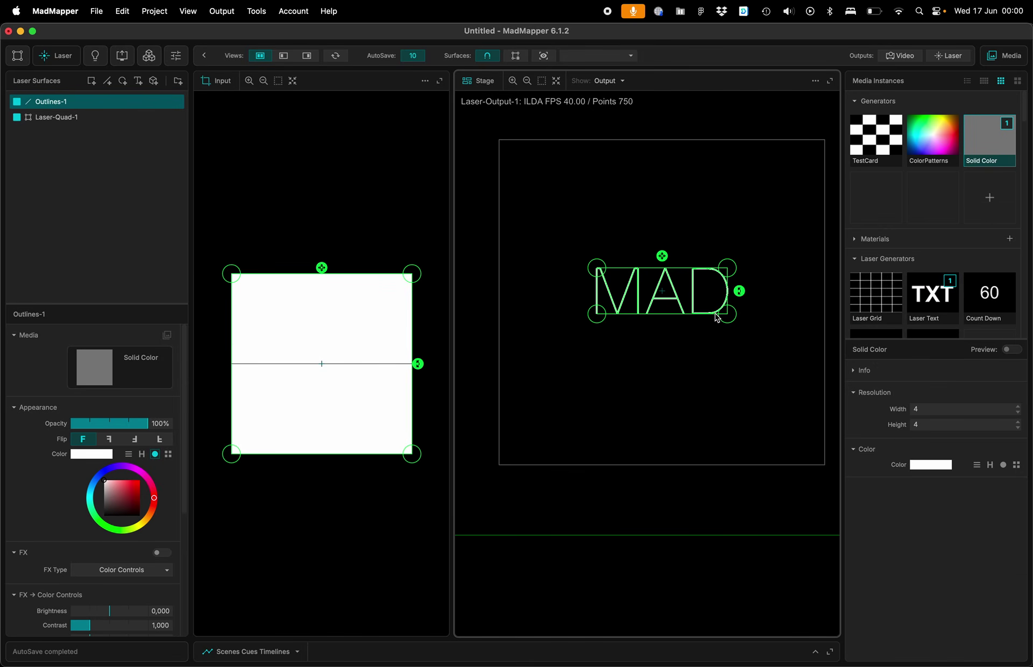
drag(716, 416, 711, 563)
click(710, 564)
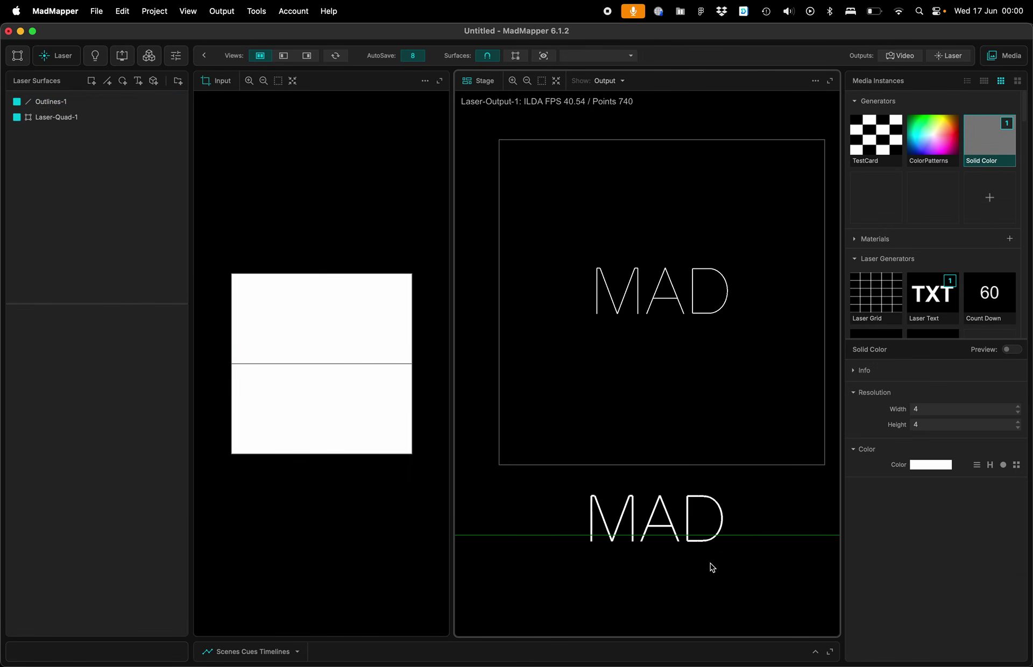
Open the outlines' letter D for point editing and reshape the curve at its lower right point
click(709, 545)
double_click(708, 545)
scroll(711, 544, up, 5)
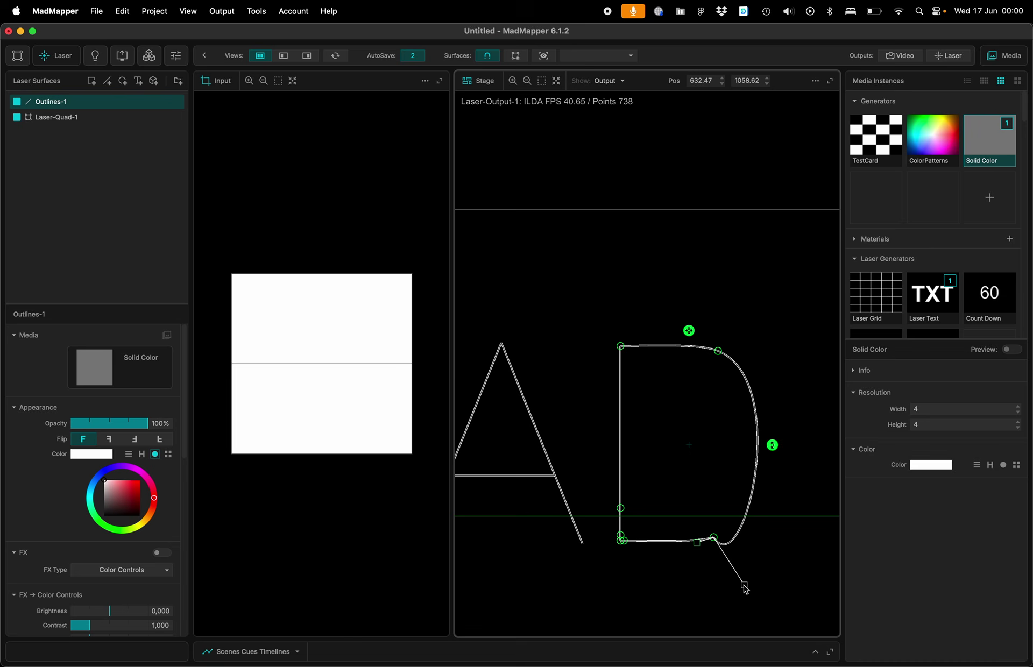
scroll(758, 514, down, 4)
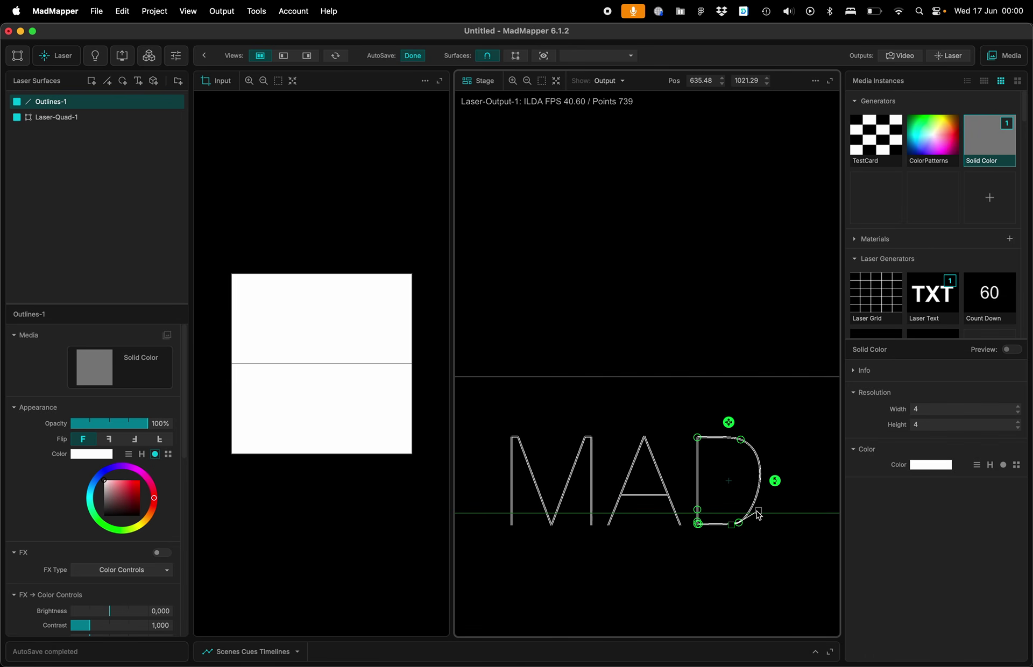
Leave point editing and delete the Outlines-1 surface, keeping the original text quad
key(Escape)
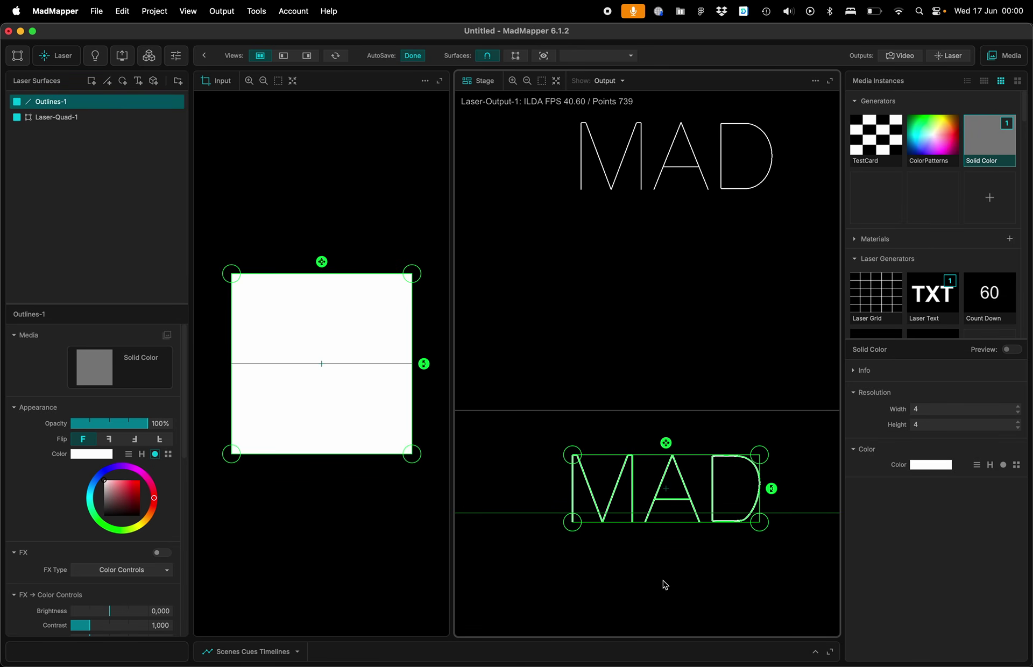
key(Delete)
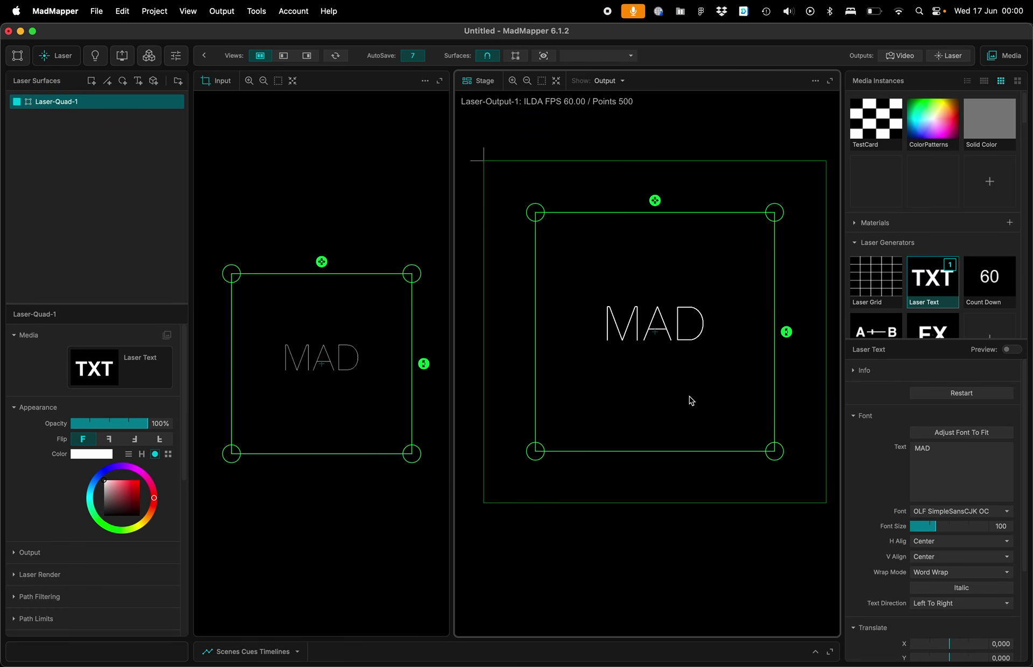
scroll(896, 302, down, 3)
scroll(897, 302, up, 4)
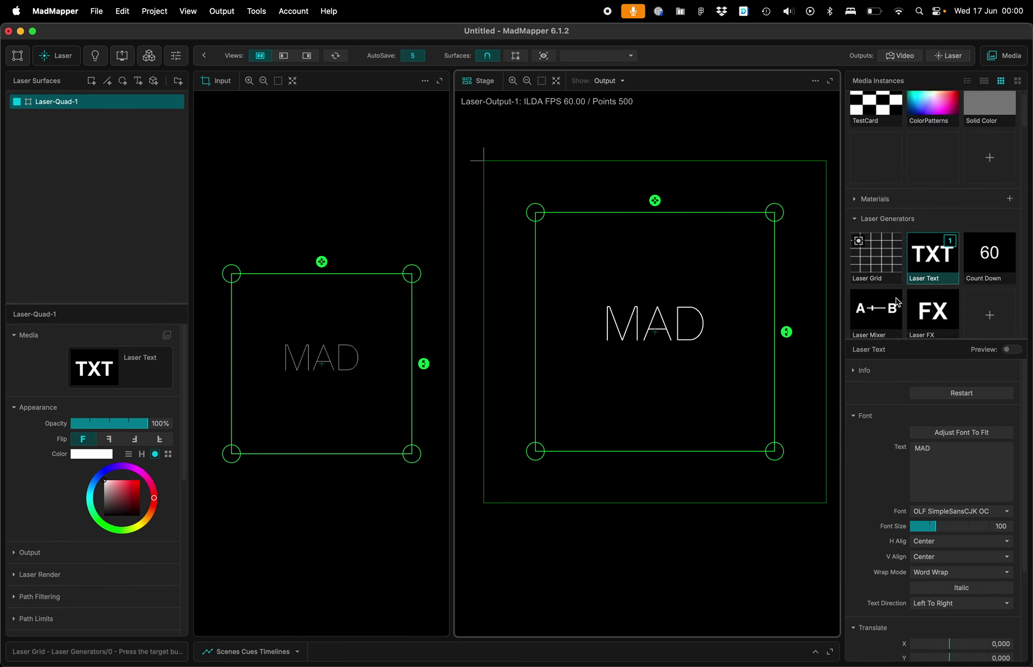
Shift the text quad slightly up, convert its content to laser lines, and place the outlines and the quad apart vertically
drag(693, 329, 704, 289)
right_click(701, 284)
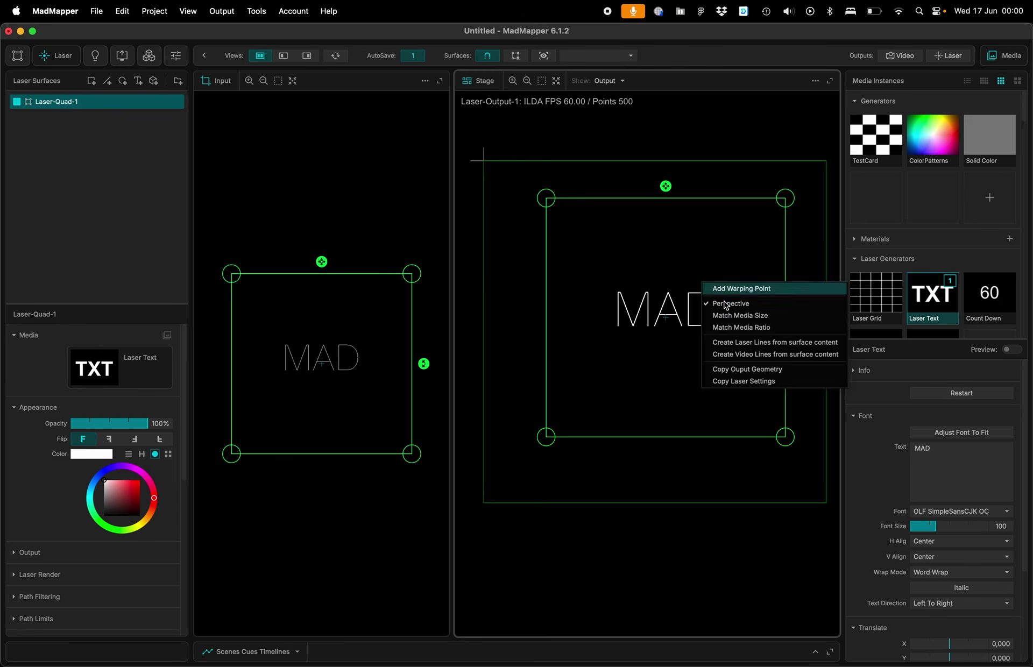
click(745, 344)
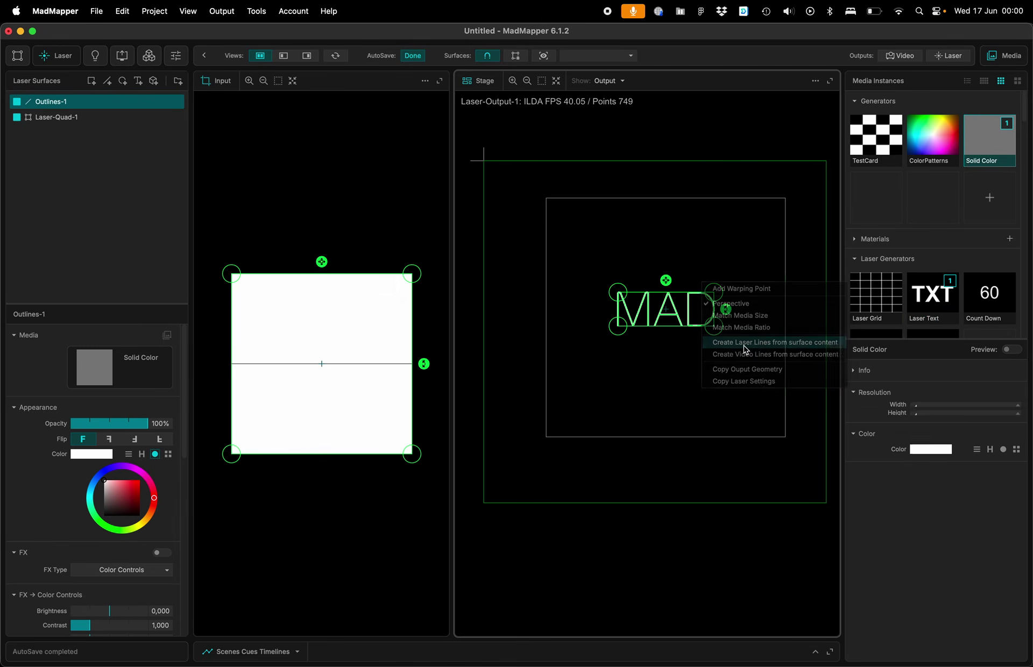
drag(684, 432, 687, 323)
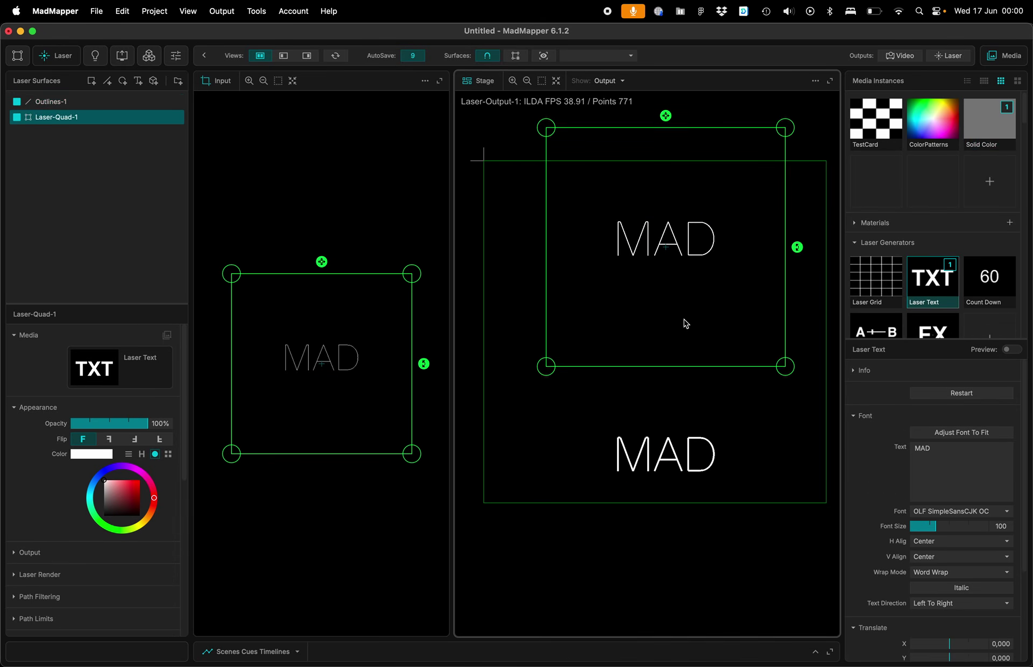
Select the Outlines-1 surface and move it up and to the left, just beneath the text quad
click(667, 457)
click(644, 328)
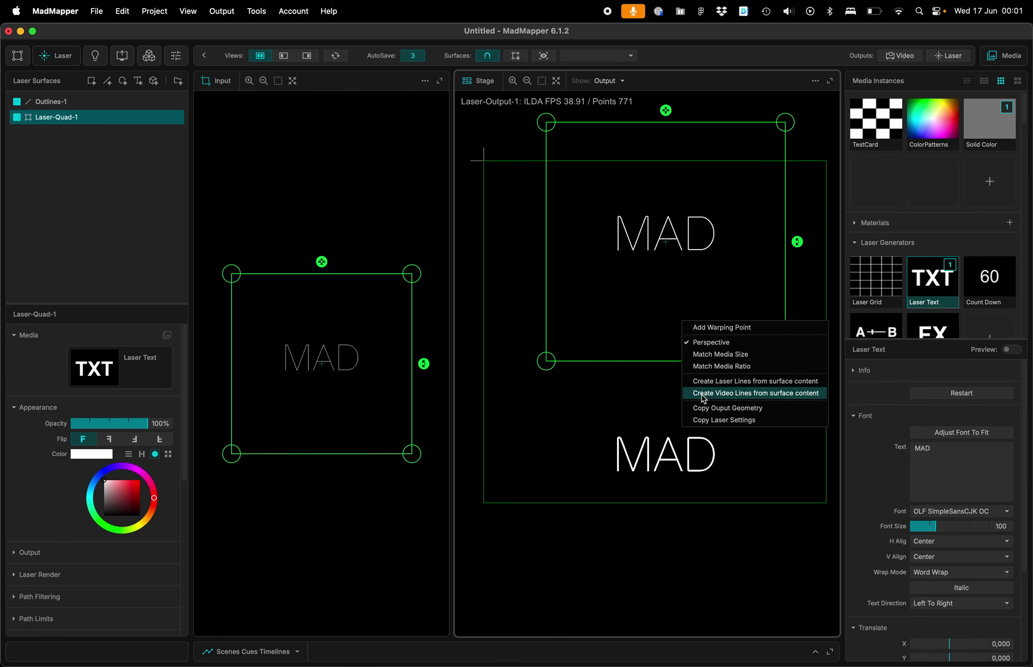
click(81, 104)
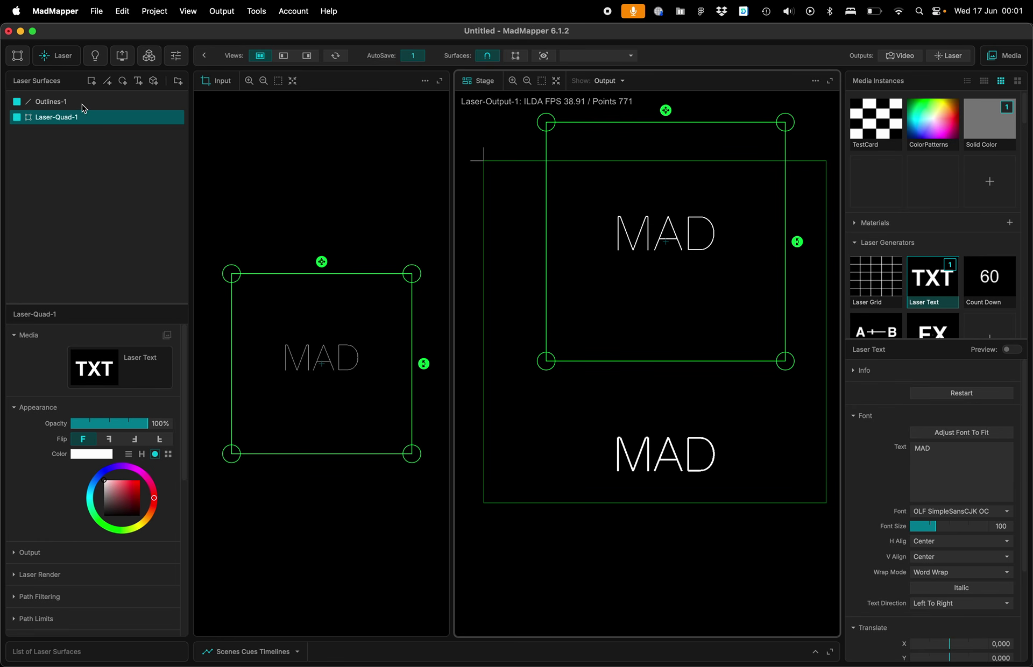
click(72, 104)
drag(652, 461, 626, 429)
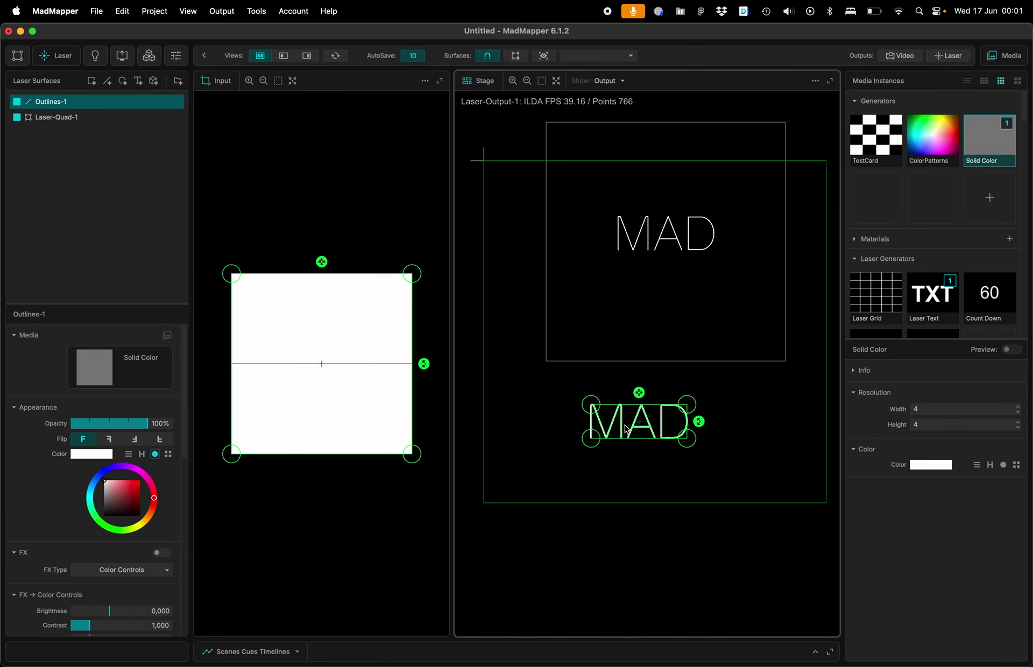
Open the outlines' letter M for point editing and expand the Lines settings of Outlines-1
double_click(626, 429)
scroll(626, 429, up, 5)
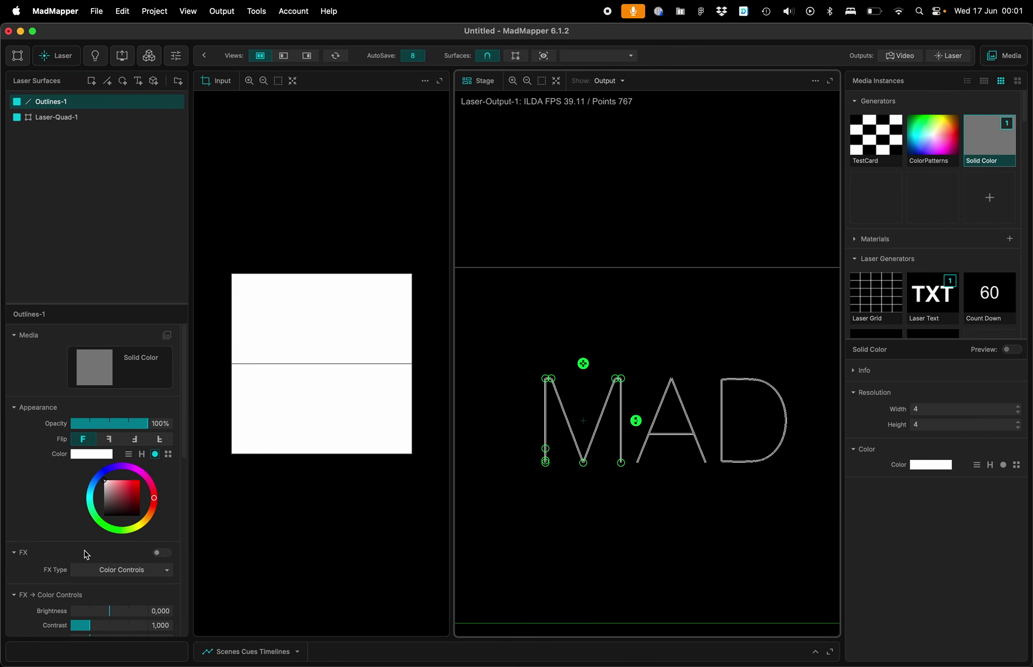
scroll(84, 554, down, 3)
scroll(84, 554, down, 8)
click(21, 438)
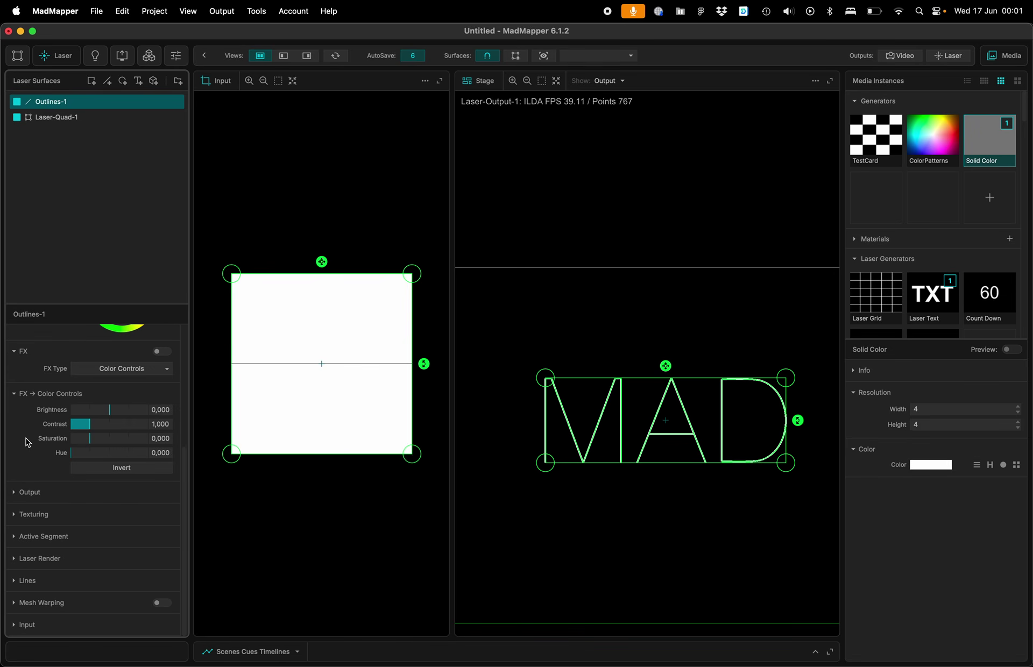
scroll(123, 514, down, 4)
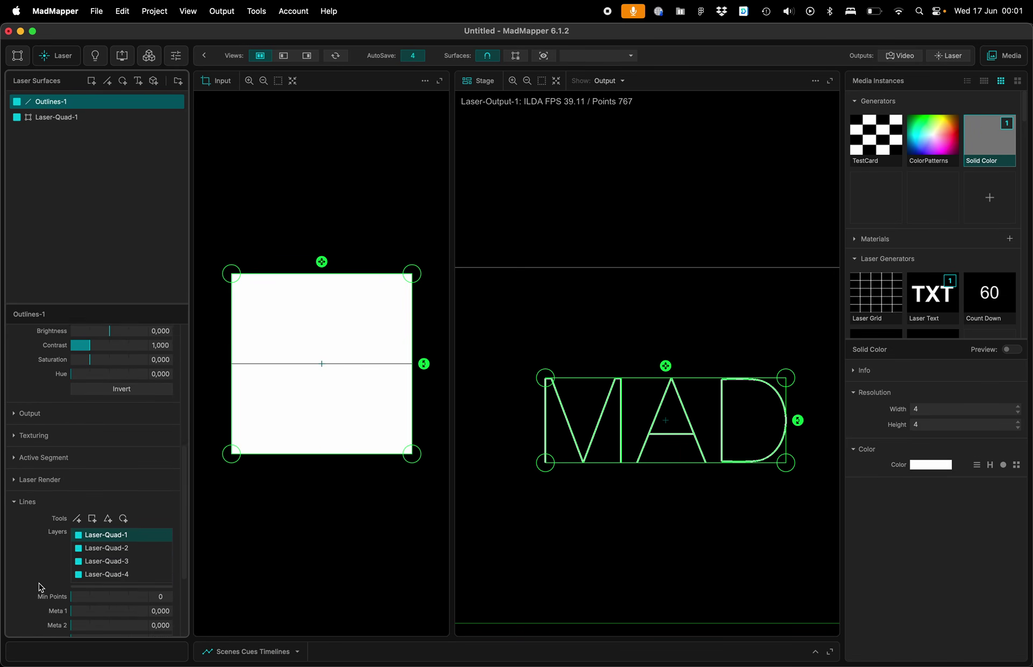
Inspect the points of the Laser-Quad-2 and Laser-Quad-1 line layers on the stage
click(121, 514)
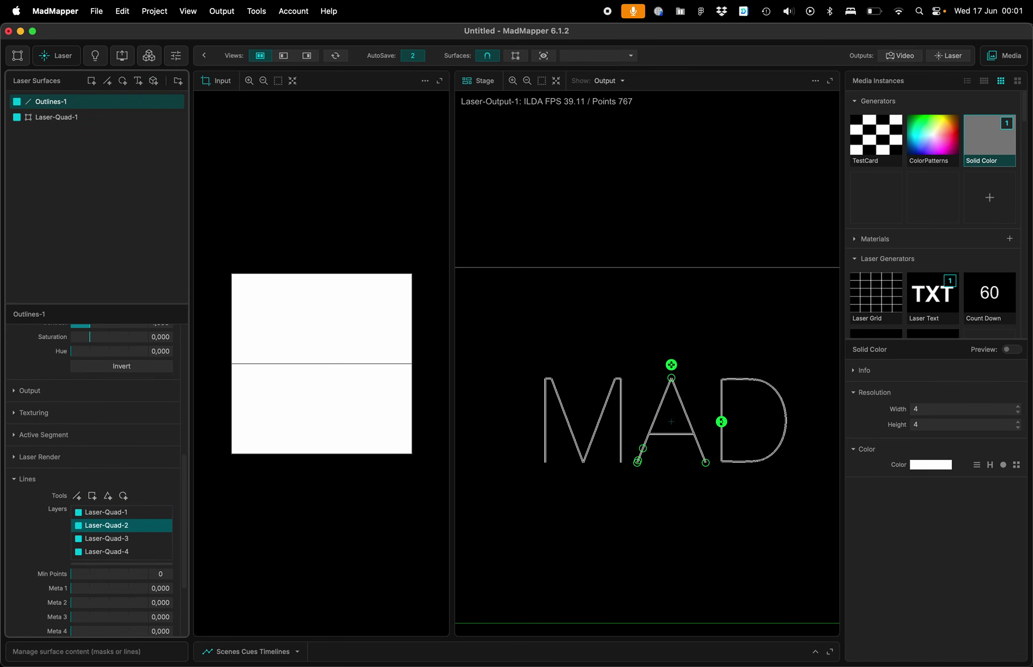
scroll(96, 480, down, 1)
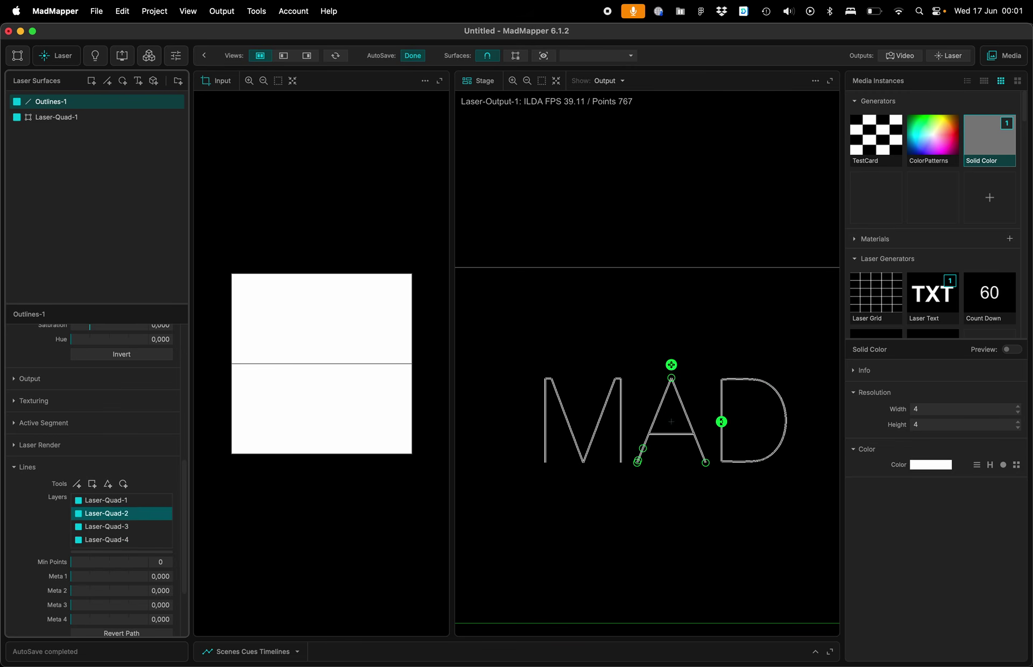
scroll(570, 464, up, 5)
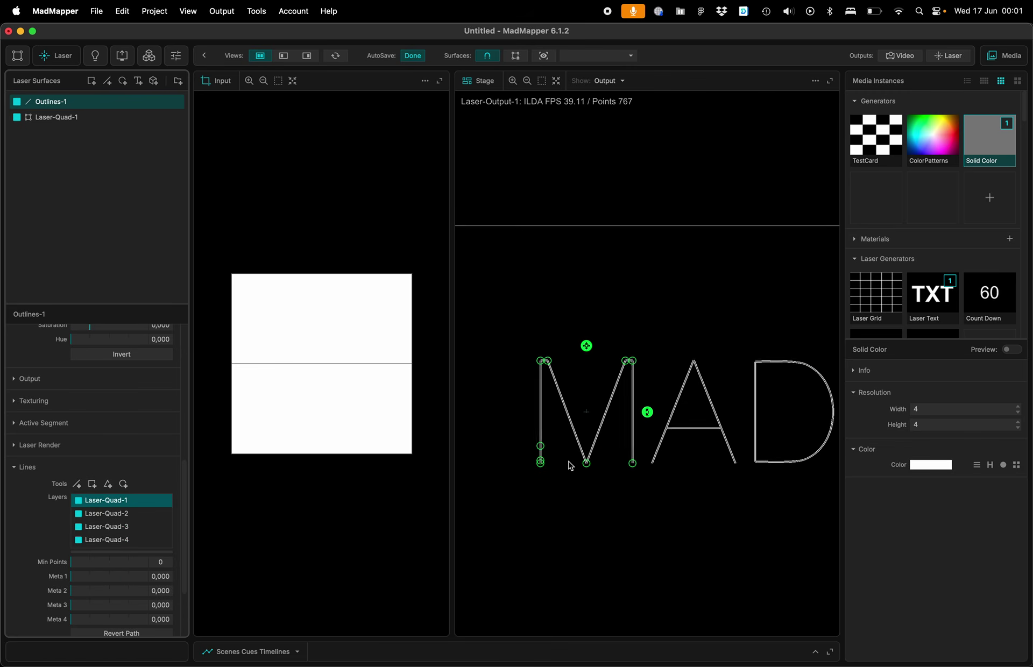
scroll(570, 464, down, 3)
scroll(570, 465, down, 3)
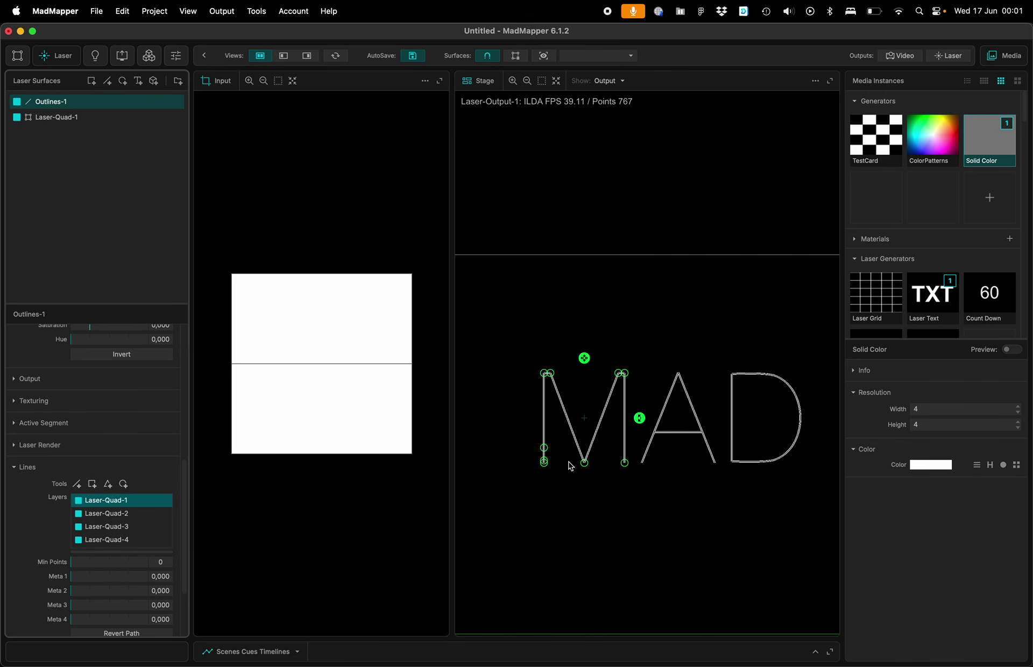
Browse the media instances and apply the Line Patterns material to the Outlines-1 surface
scroll(14, 441, up, 15)
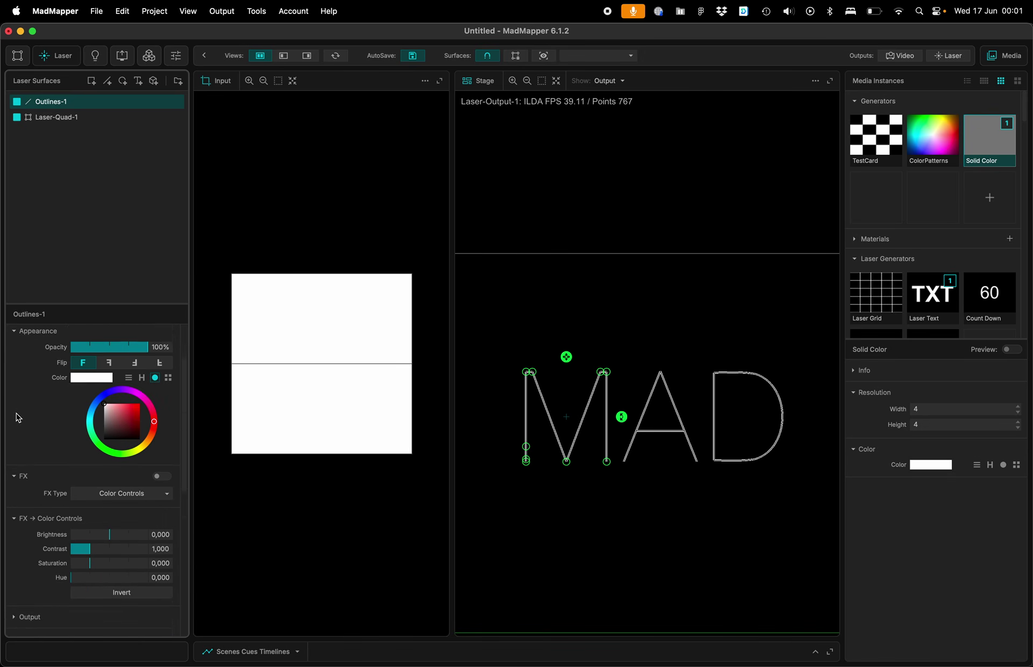
scroll(41, 576, down, 5)
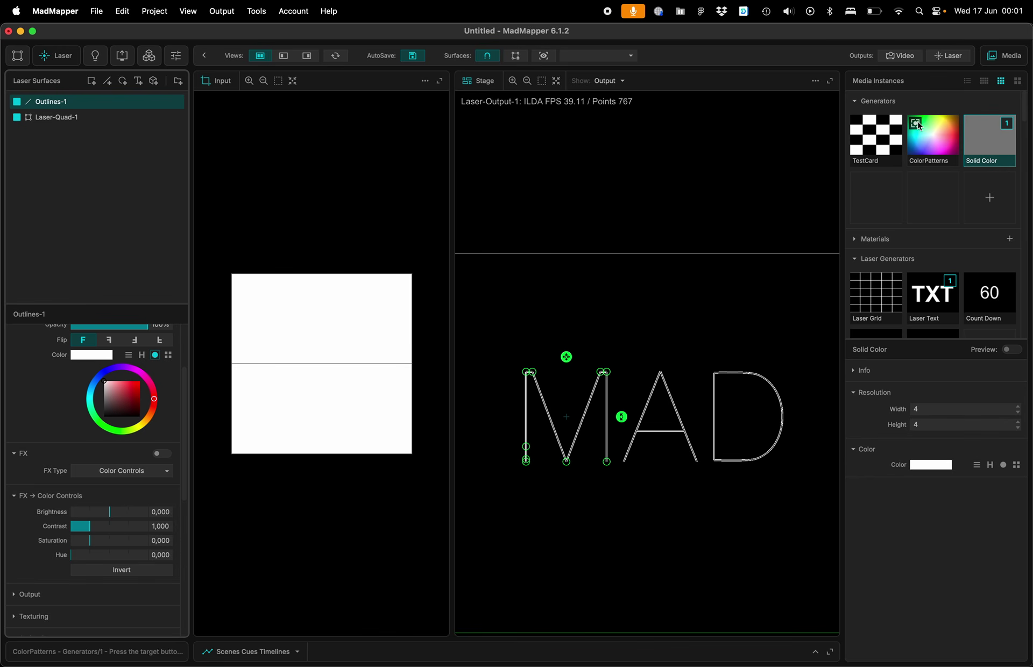
scroll(916, 232, down, 8)
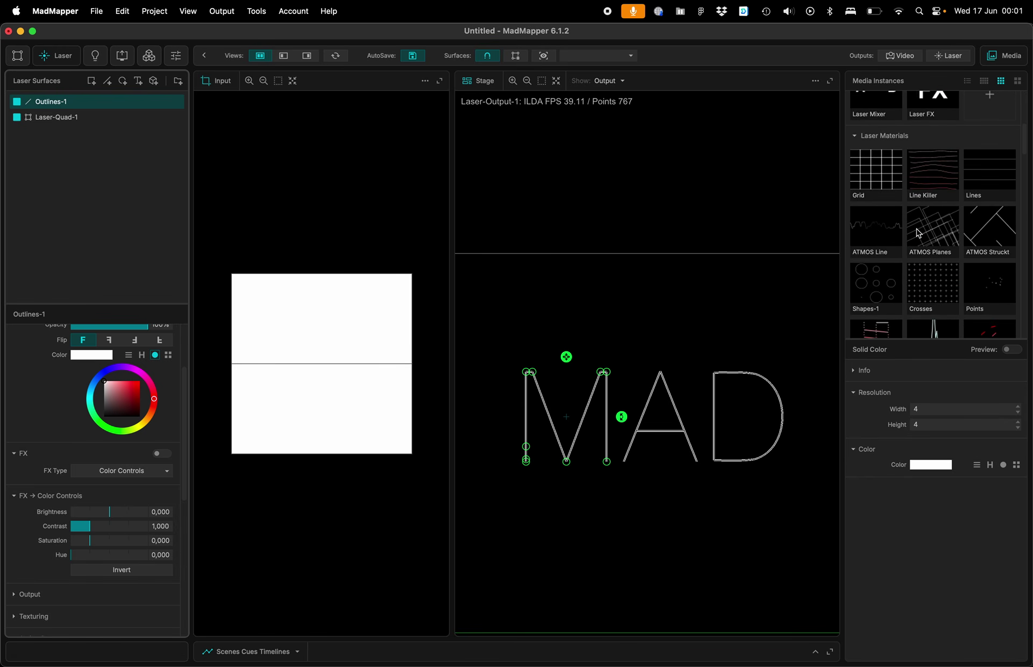
scroll(918, 232, up, 10)
click(877, 228)
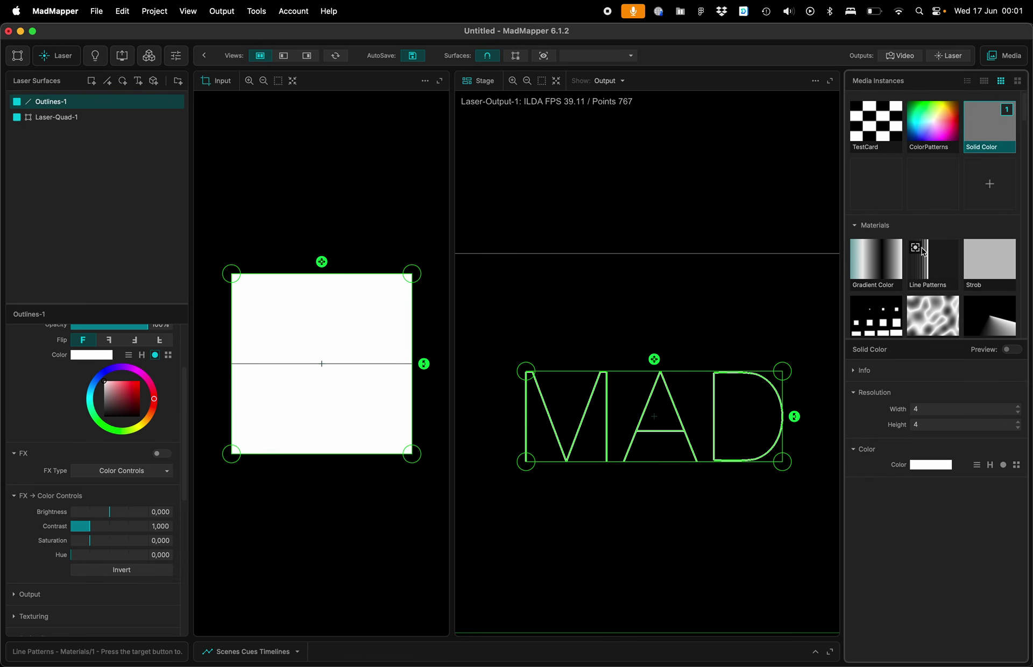
click(917, 248)
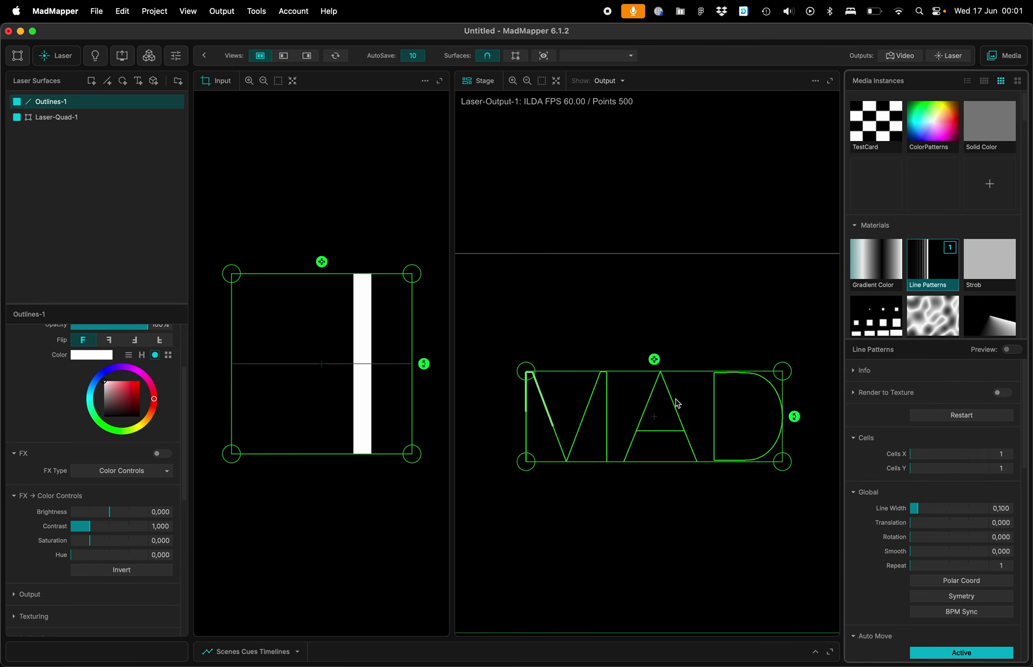
Deselect the outlines and turn on Laser Beam Preview for the stage
click(681, 491)
click(634, 409)
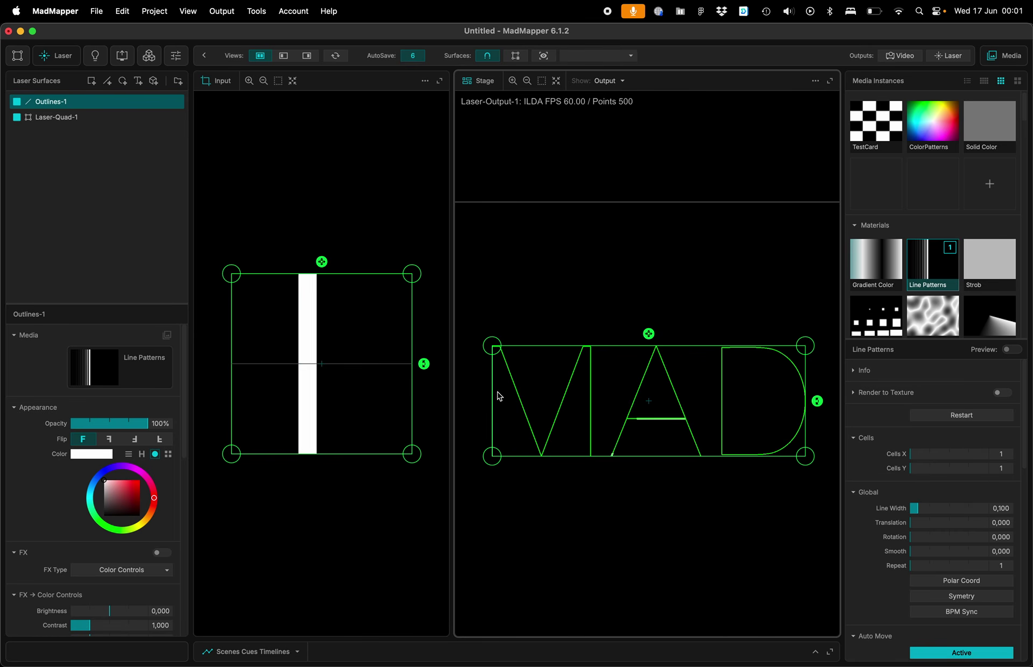
click(559, 479)
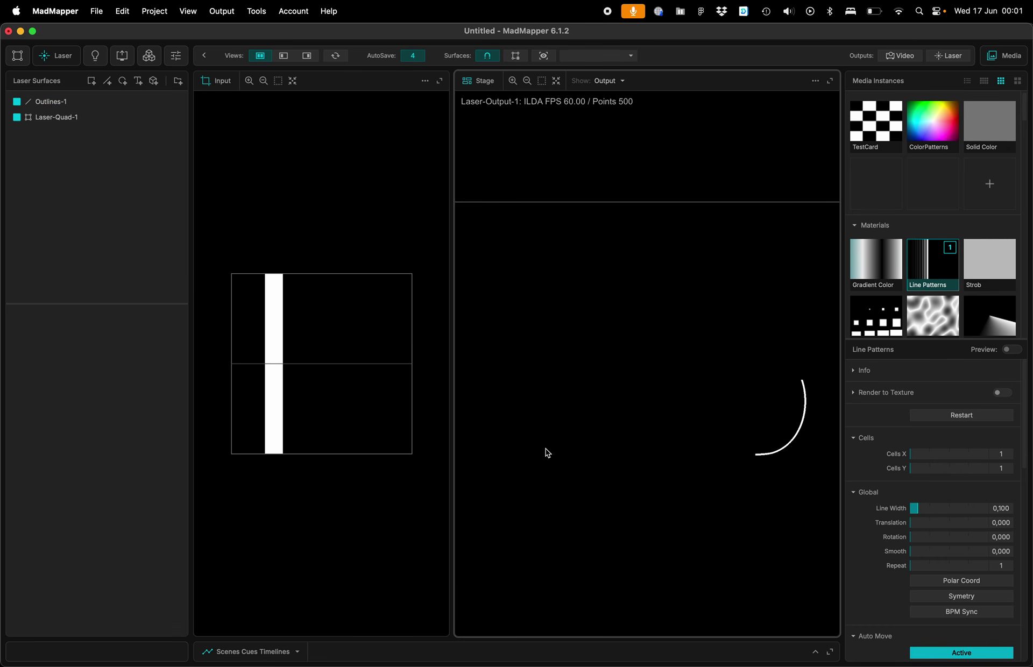
scroll(571, 453, down, 3)
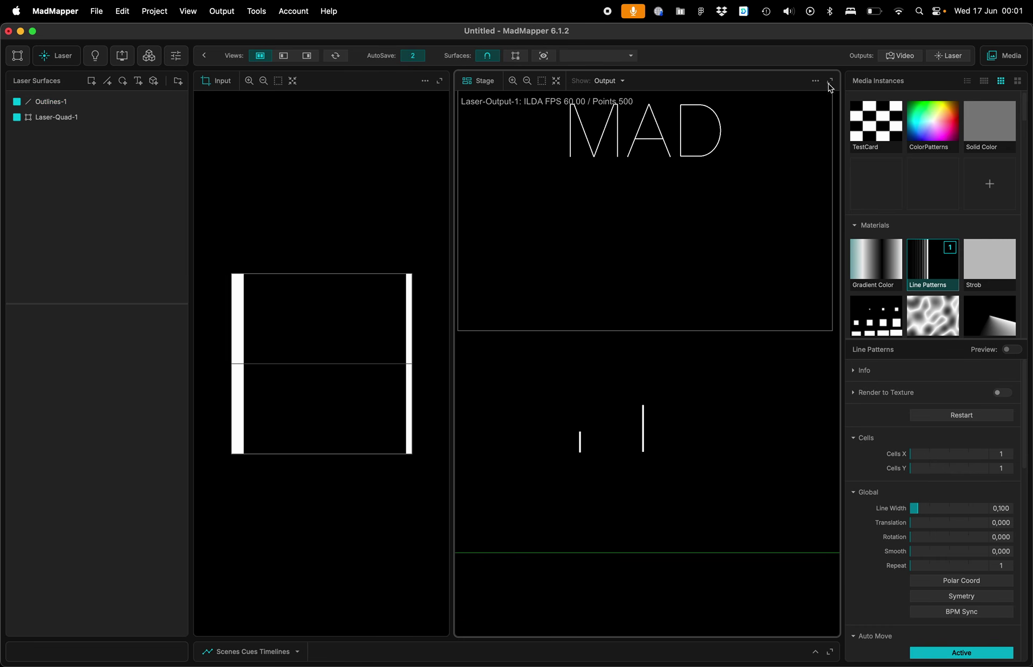
click(816, 81)
click(836, 138)
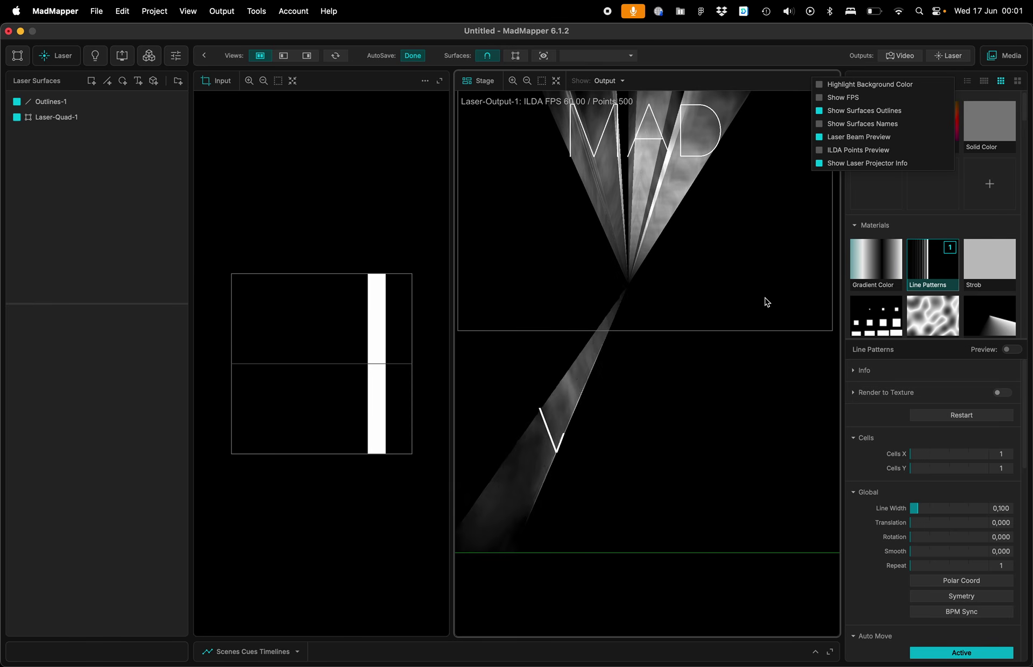
Move the Laser-Quad-1 text quad upward, out of the laser output frame
scroll(764, 301, down, 3)
click(734, 280)
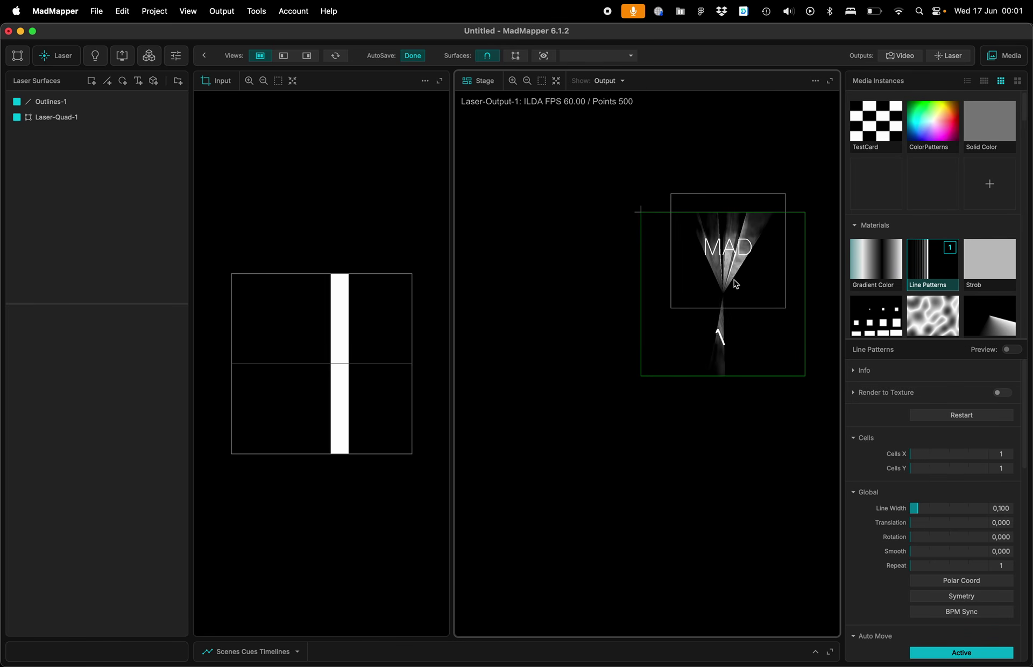
click(734, 280)
drag(733, 255, 725, 129)
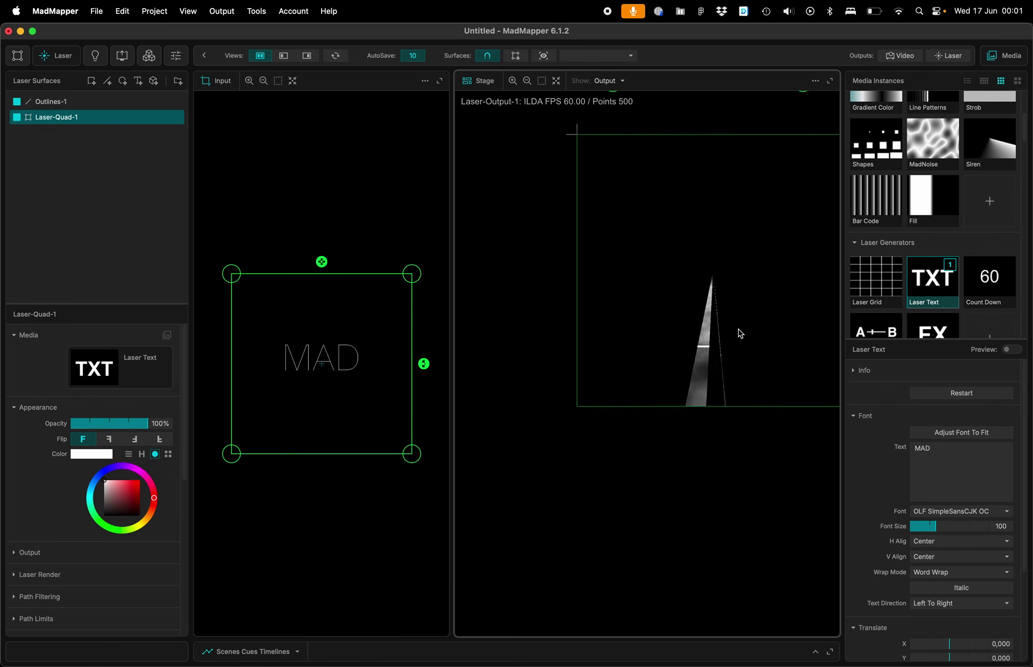
Try the Match Output Geometry texturing mode on the Outlines-1 surface
click(712, 355)
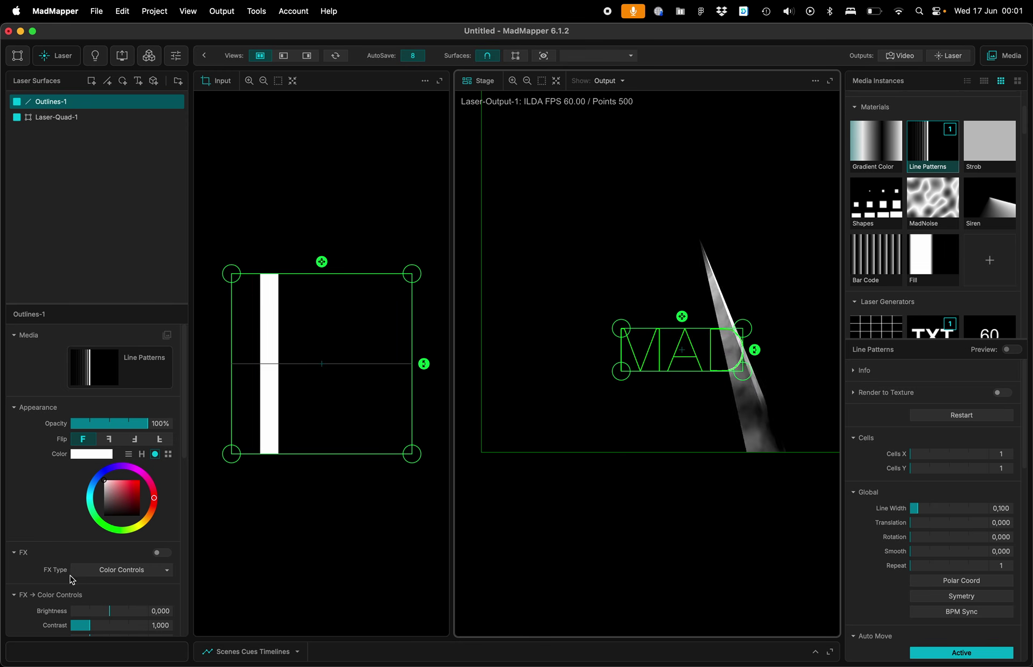
scroll(63, 552, down, 2)
scroll(63, 552, down, 3)
click(54, 545)
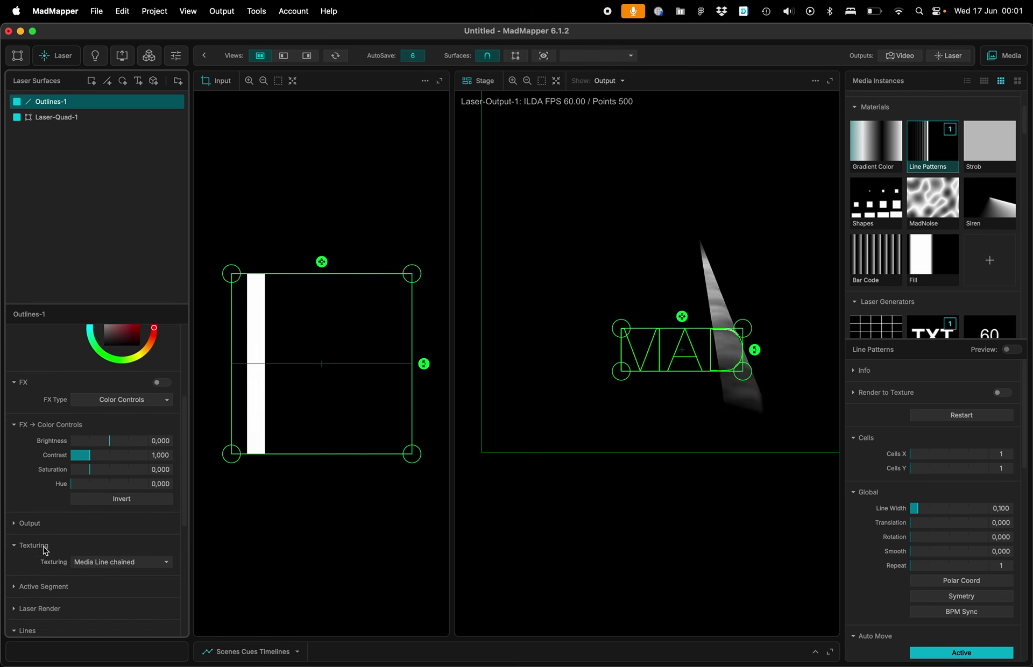
click(110, 562)
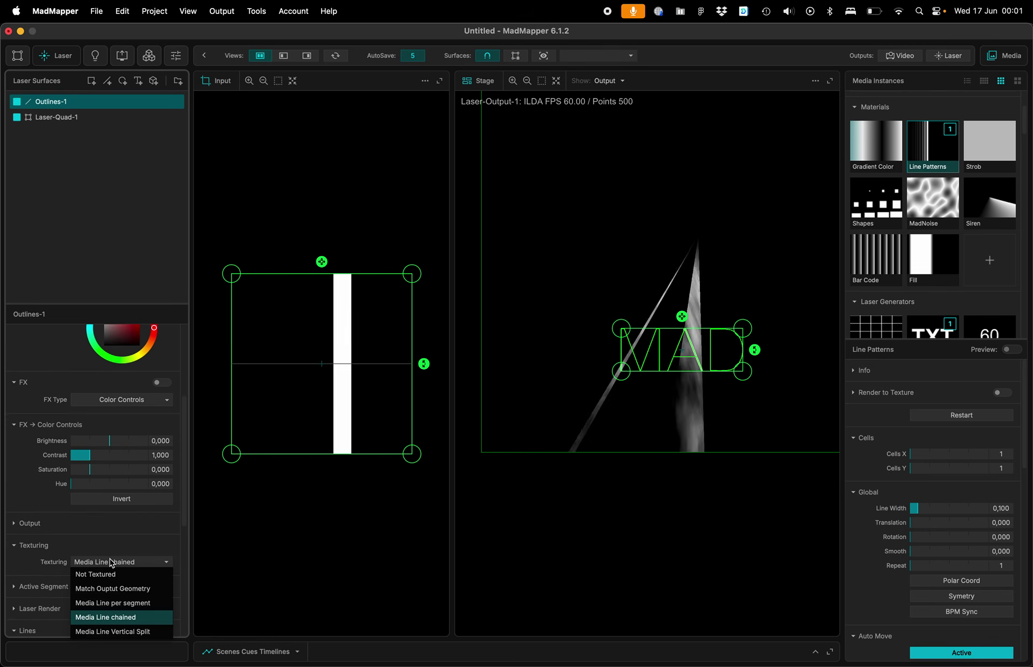
click(116, 591)
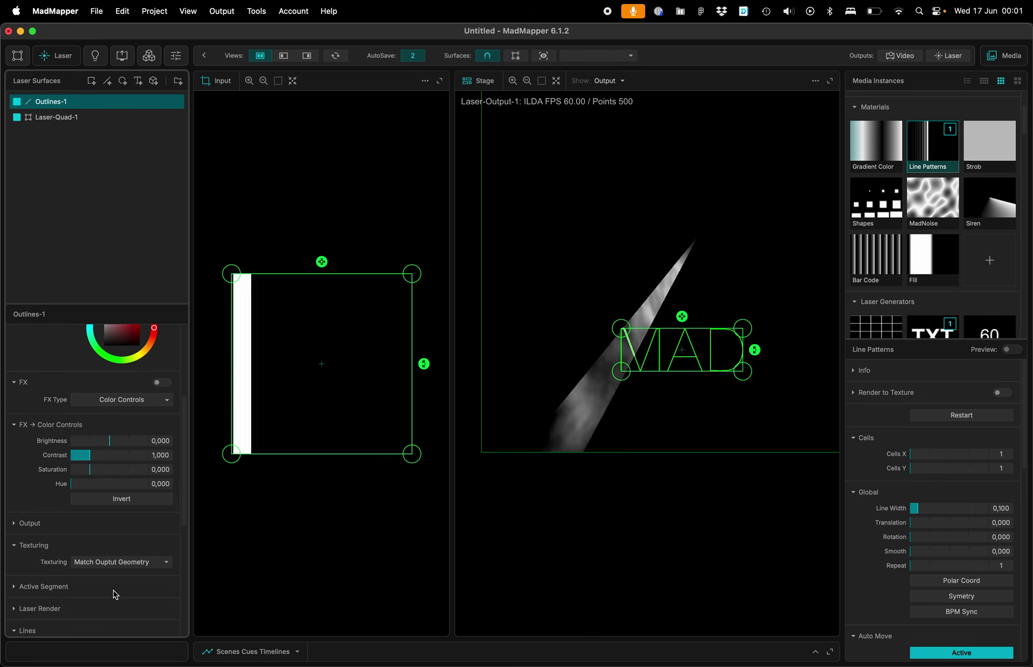
Switch the Outlines-1 texturing to Media Line per segment and examine how the pattern runs along the letter M
click(115, 563)
click(114, 603)
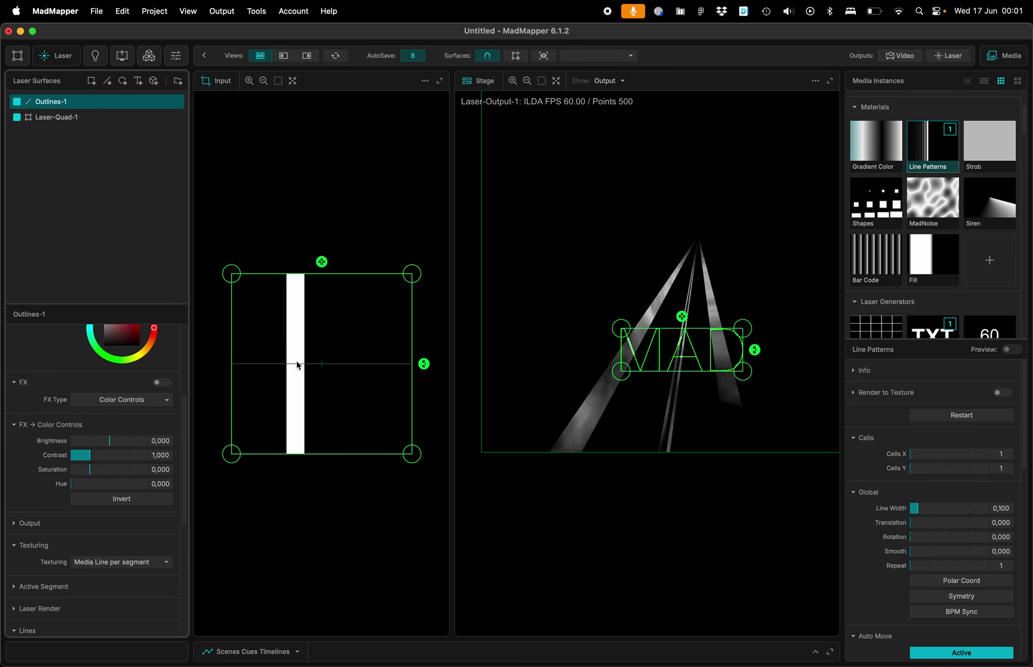
scroll(618, 360, up, 5)
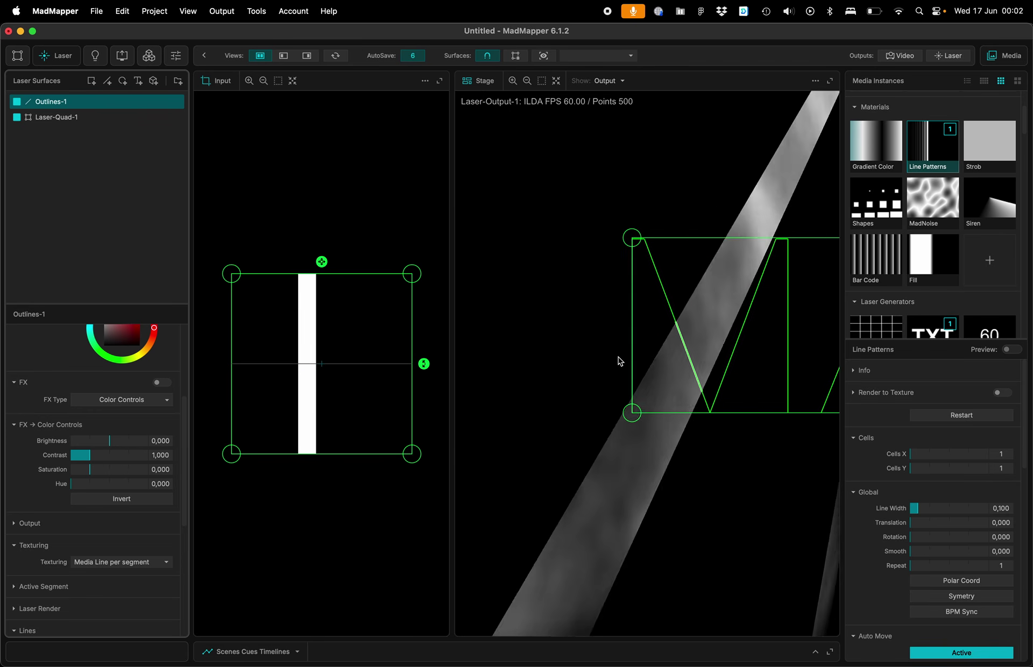
click(554, 381)
scroll(533, 397, down, 5)
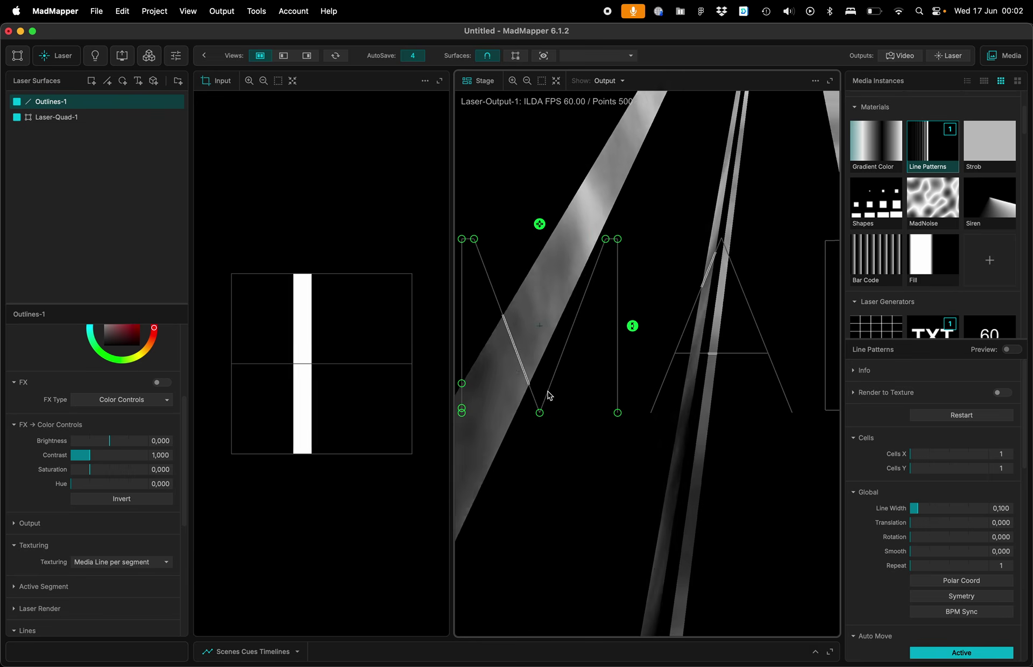
scroll(554, 394, down, 5)
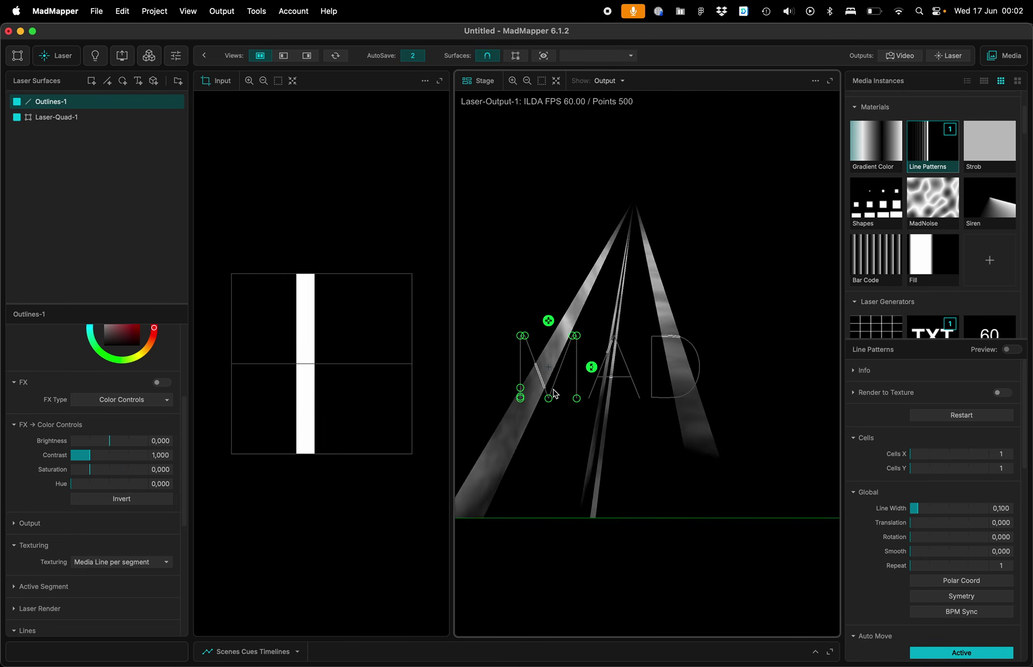
Draw three curved lines stacked beside the letter D in Outlines-1 and move the lowest one slightly down
scroll(554, 394, up, 3)
click(729, 296)
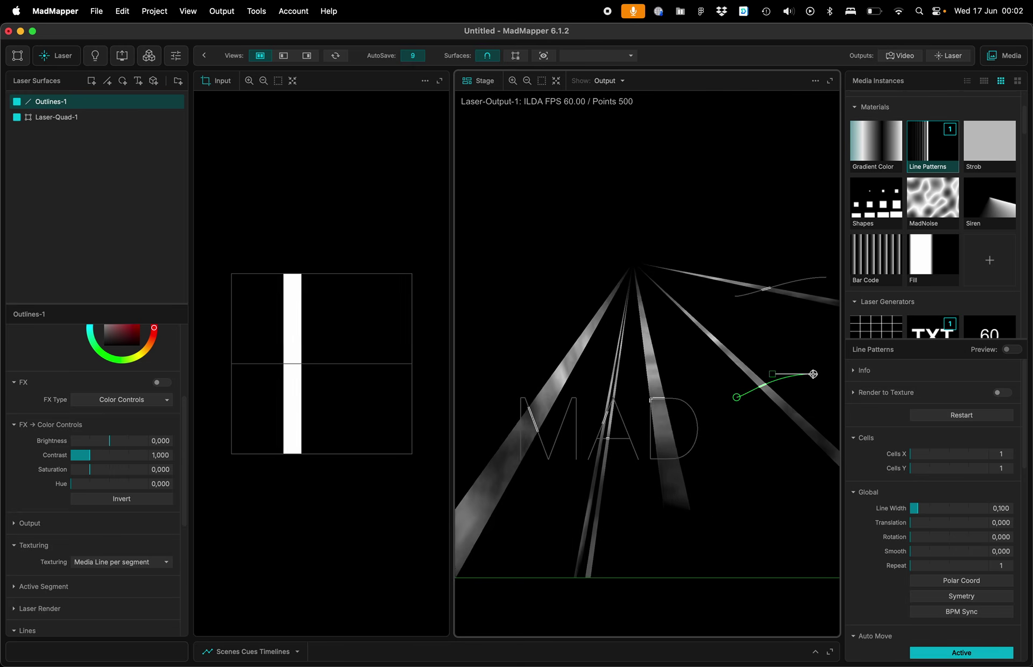
click(736, 464)
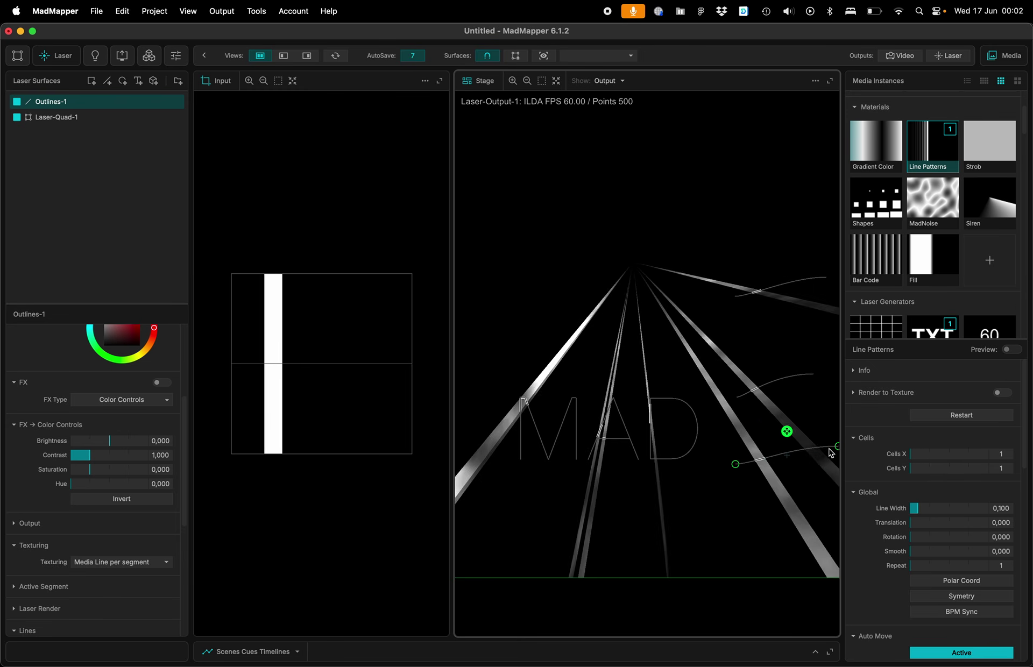
drag(807, 454, 806, 476)
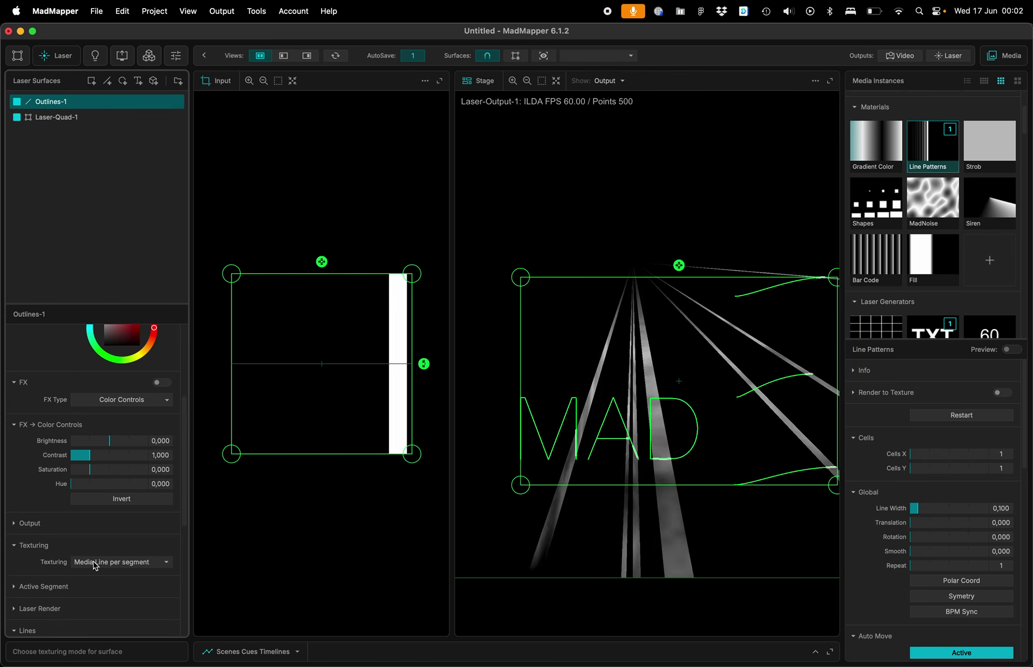
Set the Outlines-1 texturing to Media Line chained and review the order of its line layers
click(115, 562)
click(111, 618)
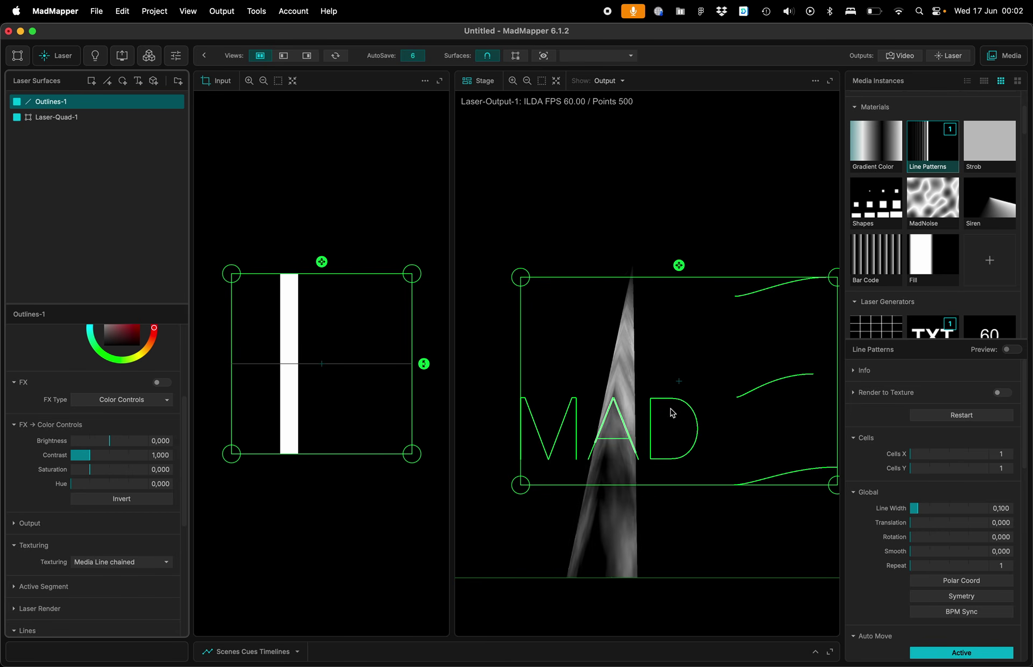
scroll(97, 485, down, 6)
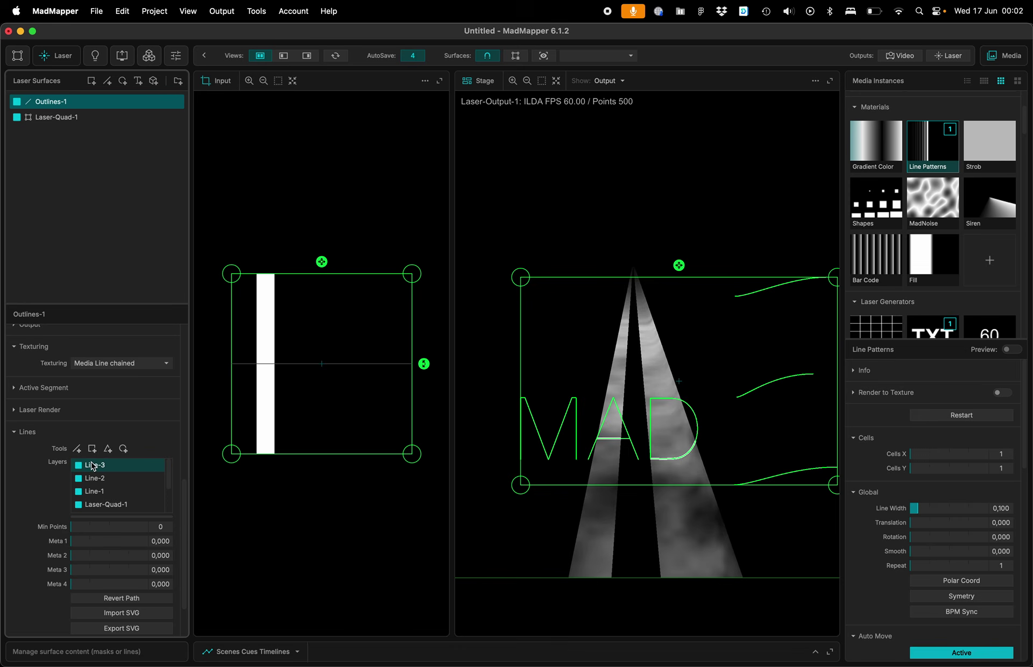
scroll(97, 484, down, 4)
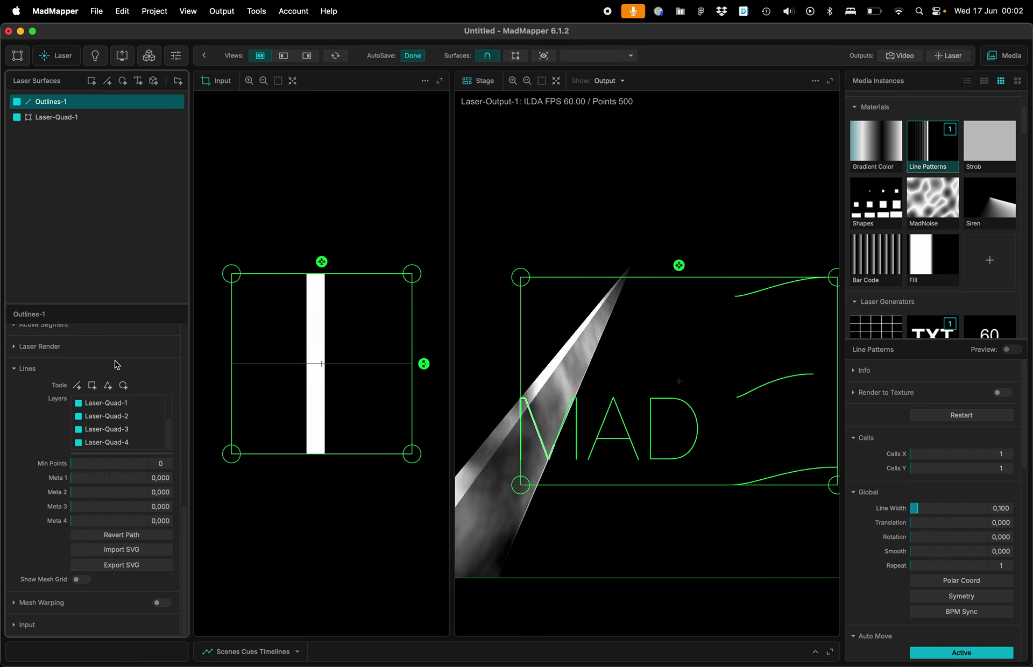
scroll(116, 365, up, 4)
scroll(118, 371, up, 4)
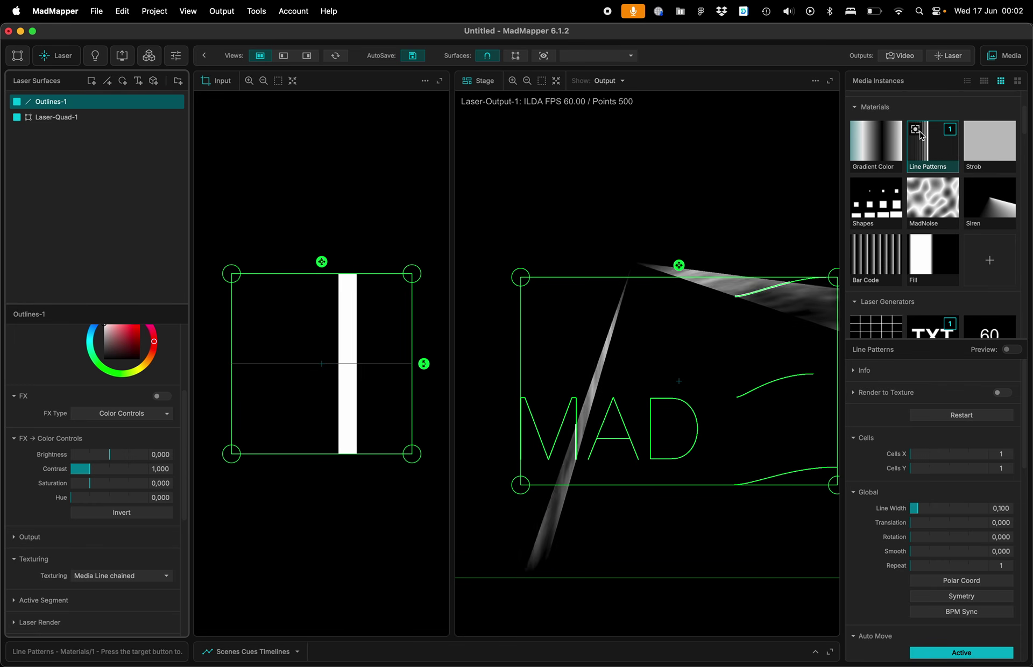
Replace the material on the Outlines-1 surface with the Solid Color generator
mouse_move(921, 134)
scroll(922, 134, up, 2)
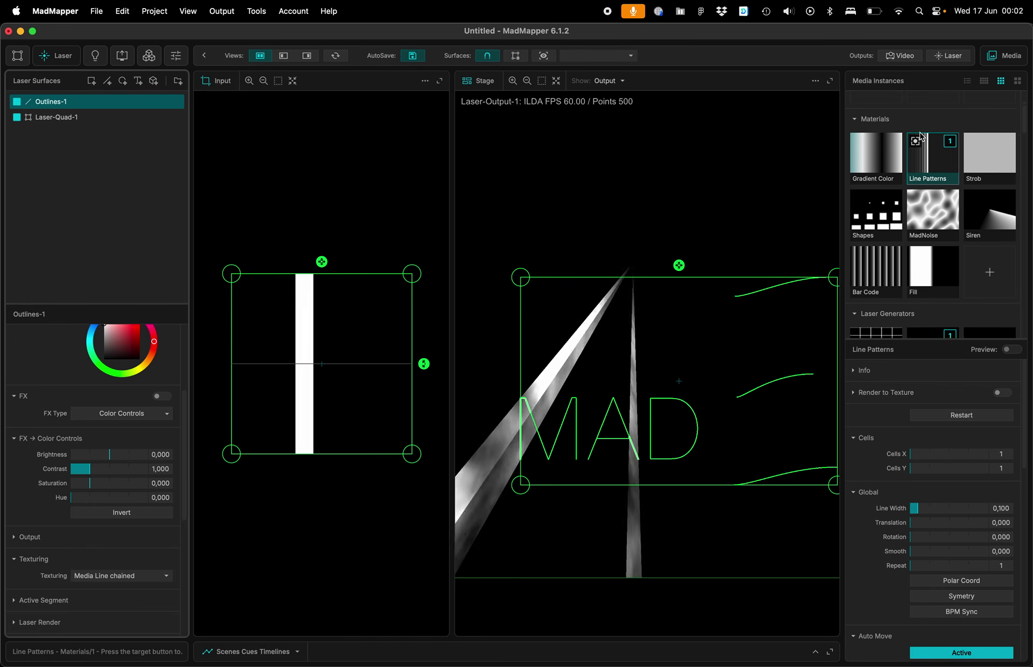
scroll(922, 134, up, 1)
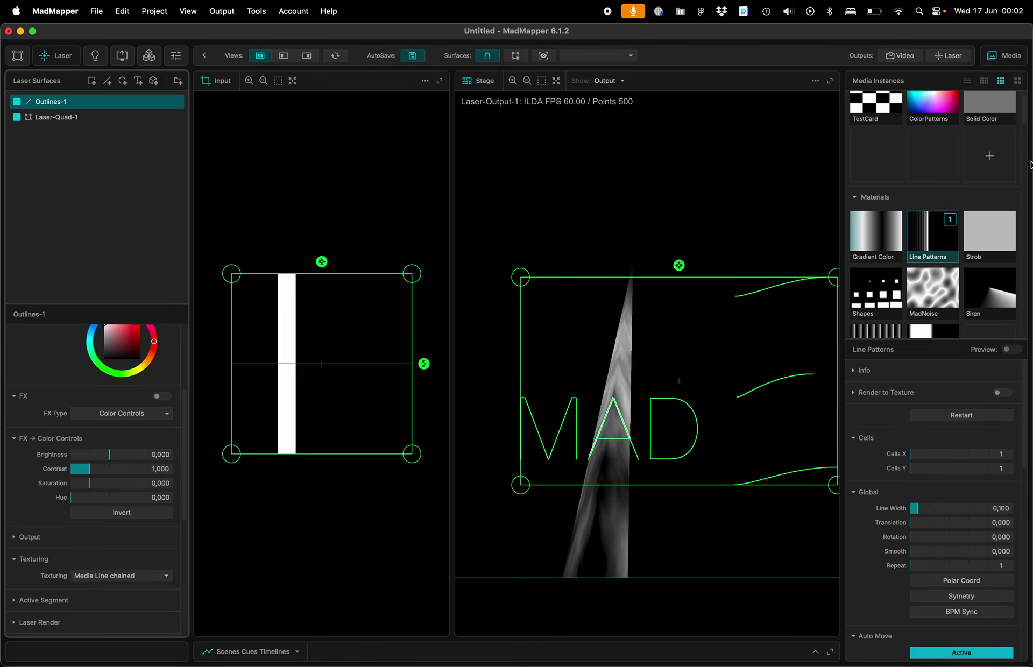
scroll(990, 140, up, 1)
click(974, 125)
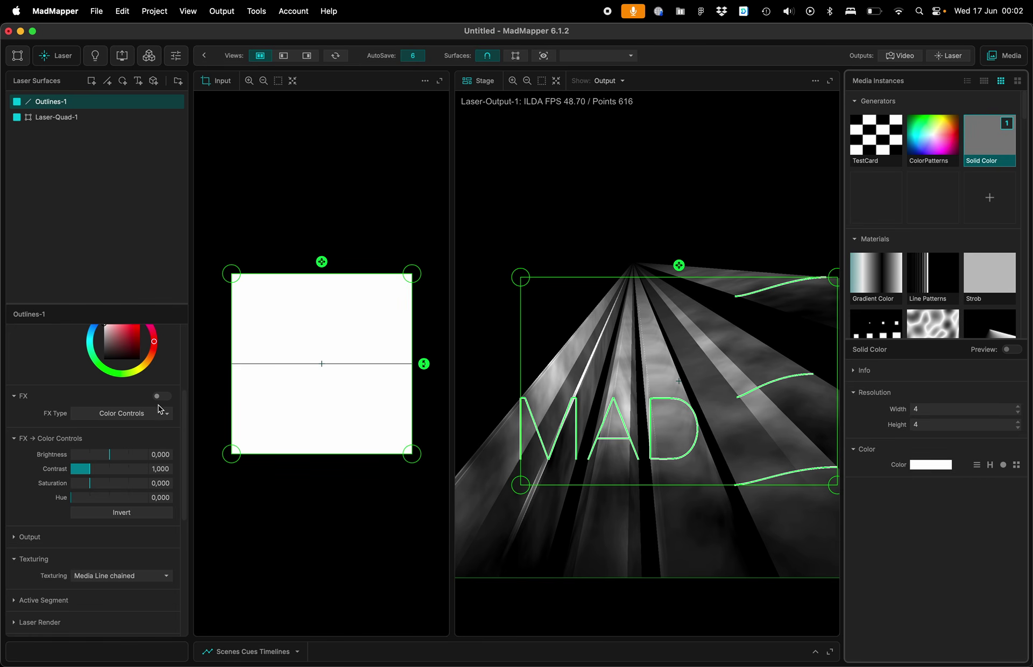
Try the Noise effect on Outlines-1, setting its scale to 3.985 and lowering its power
click(146, 413)
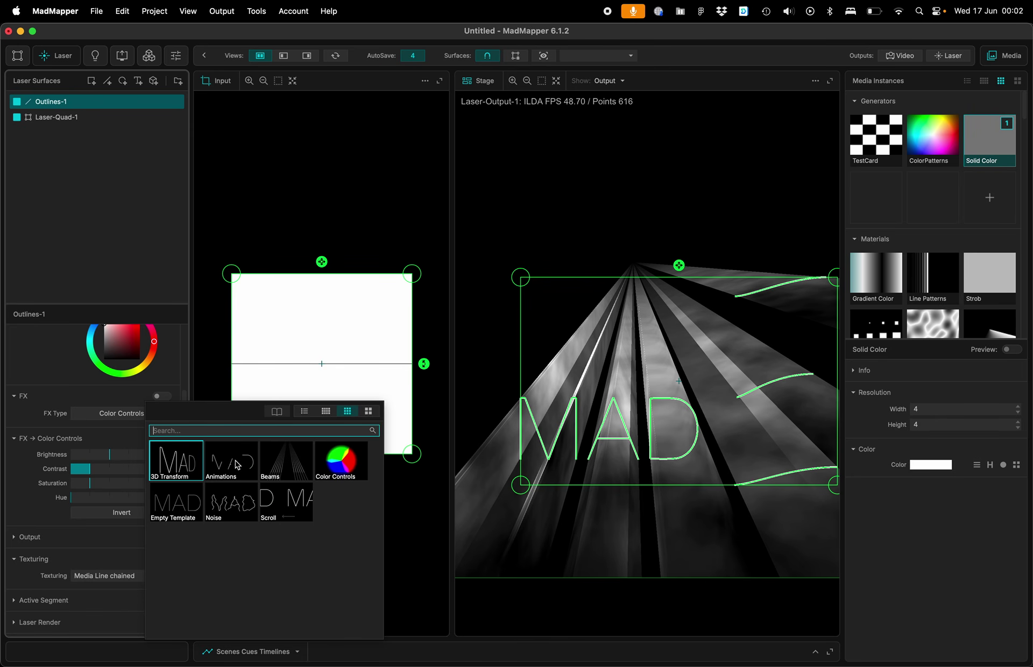
click(240, 507)
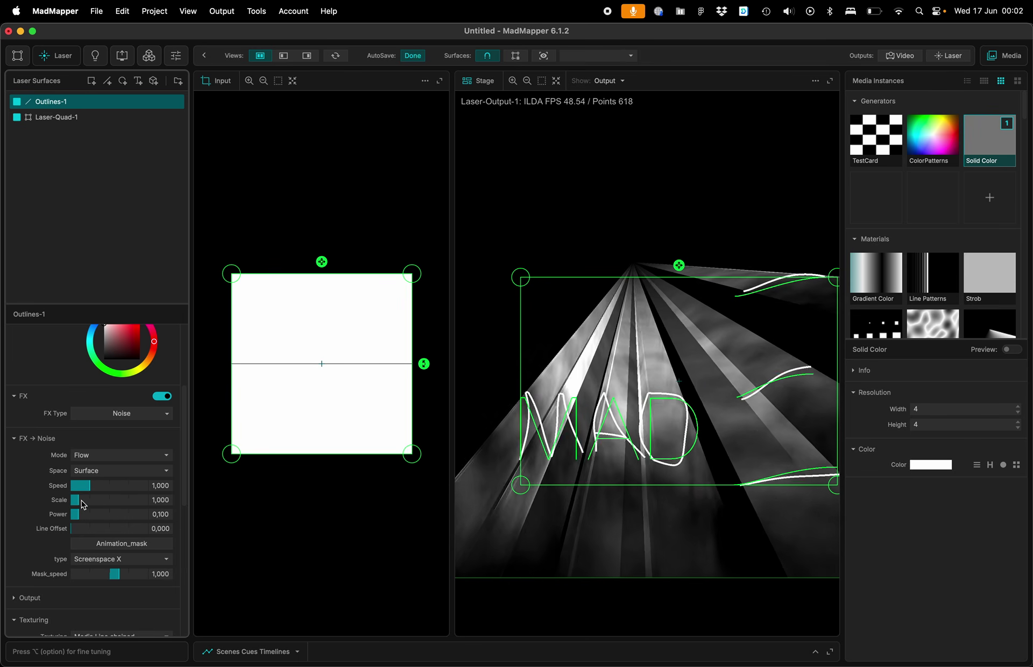
mouse_move(80, 501)
mouse_down()
mouse_move(101, 500)
mouse_move(72, 517)
mouse_up()
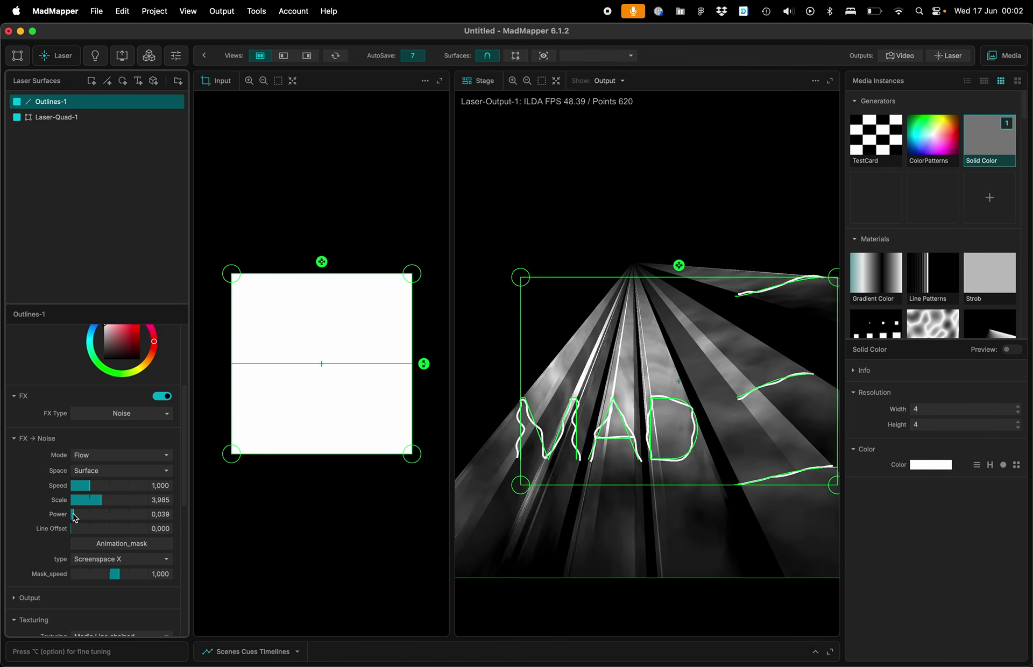
Switch the Outlines-1 effect to Beams and bring its line layers into view
click(143, 417)
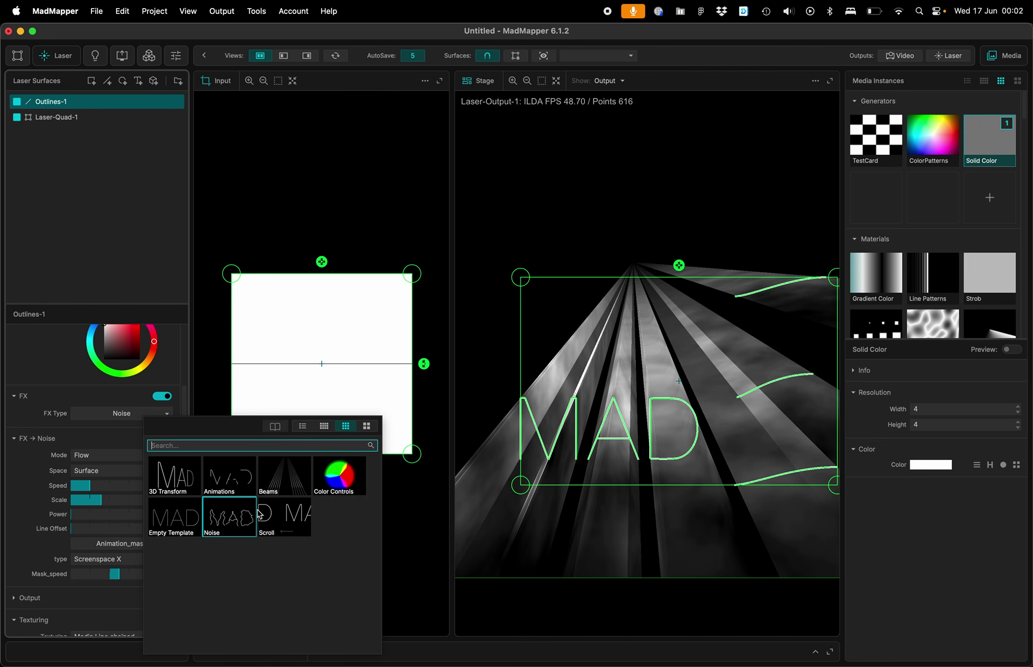
click(284, 492)
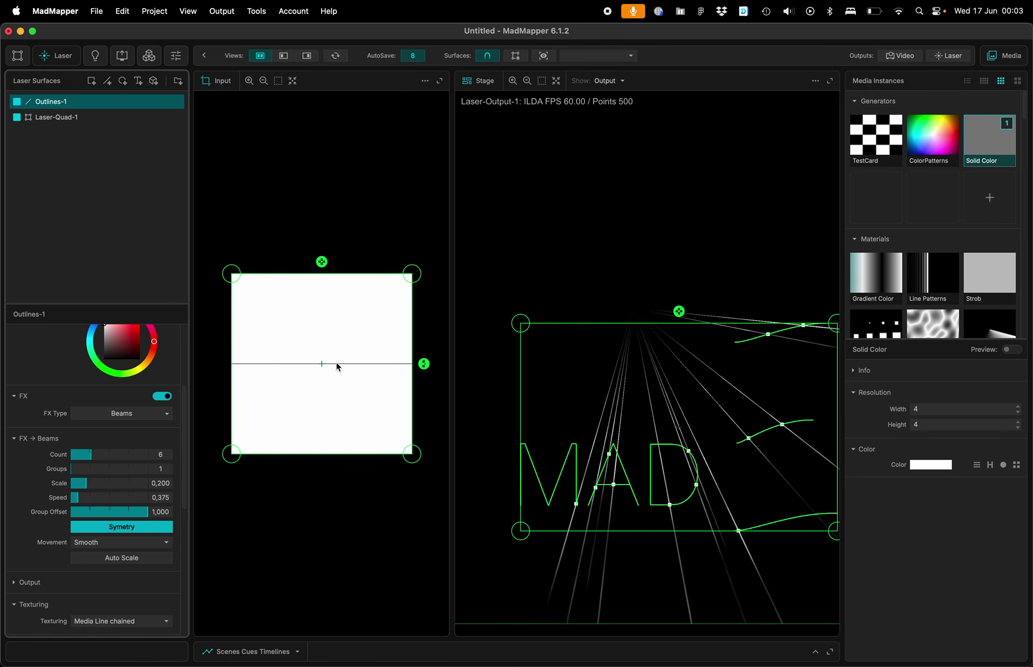
scroll(37, 493, down, 5)
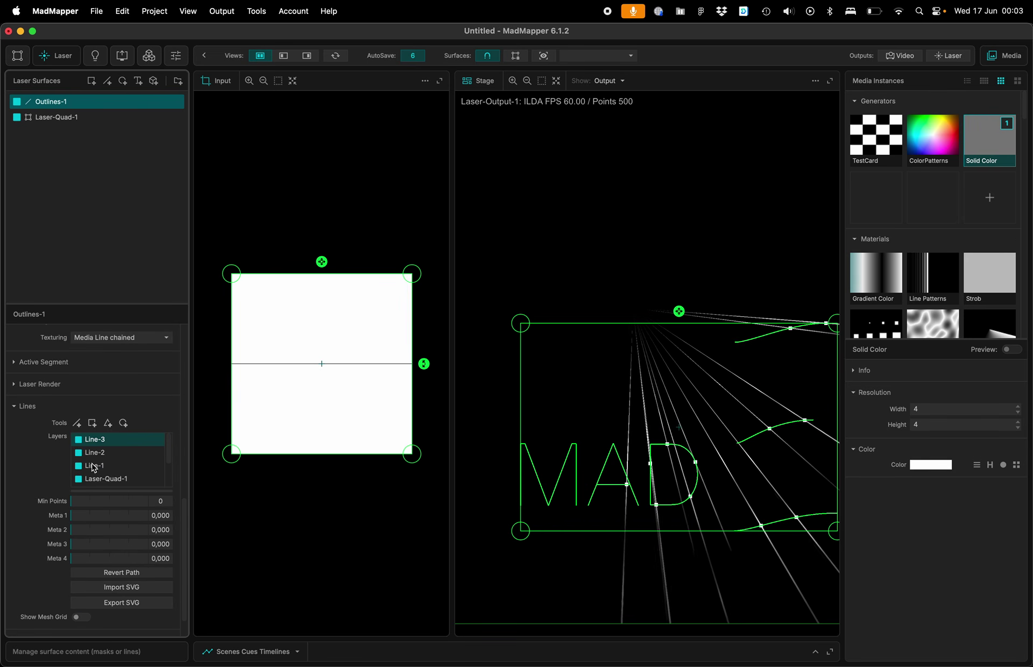
Add a circle to the Outlines-1 line layers and delete all the other layers
click(123, 423)
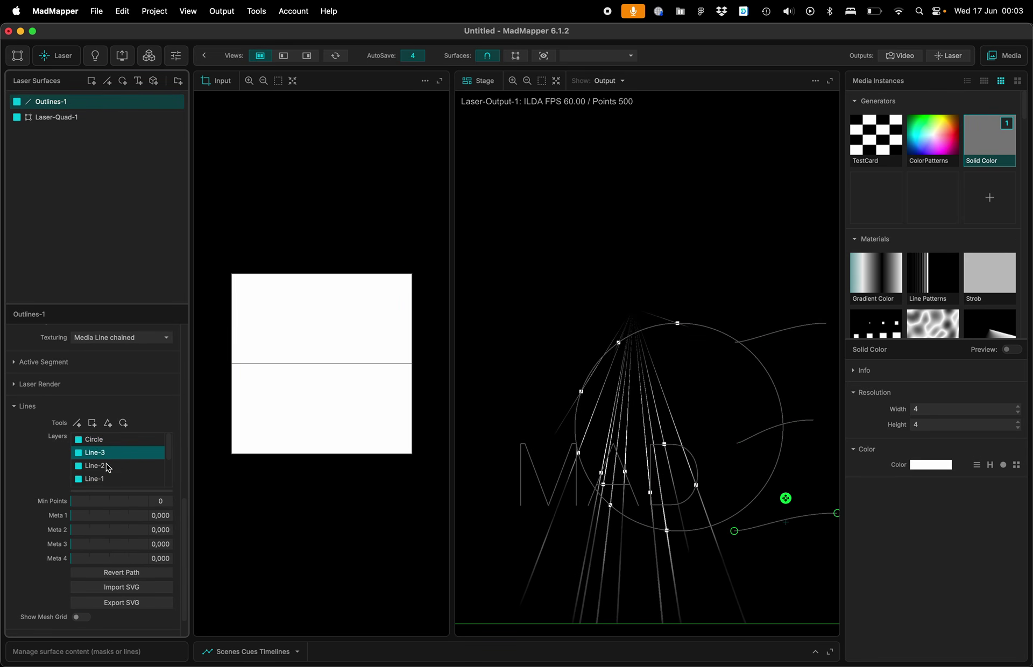
scroll(107, 467, down, 3)
key(super+a)
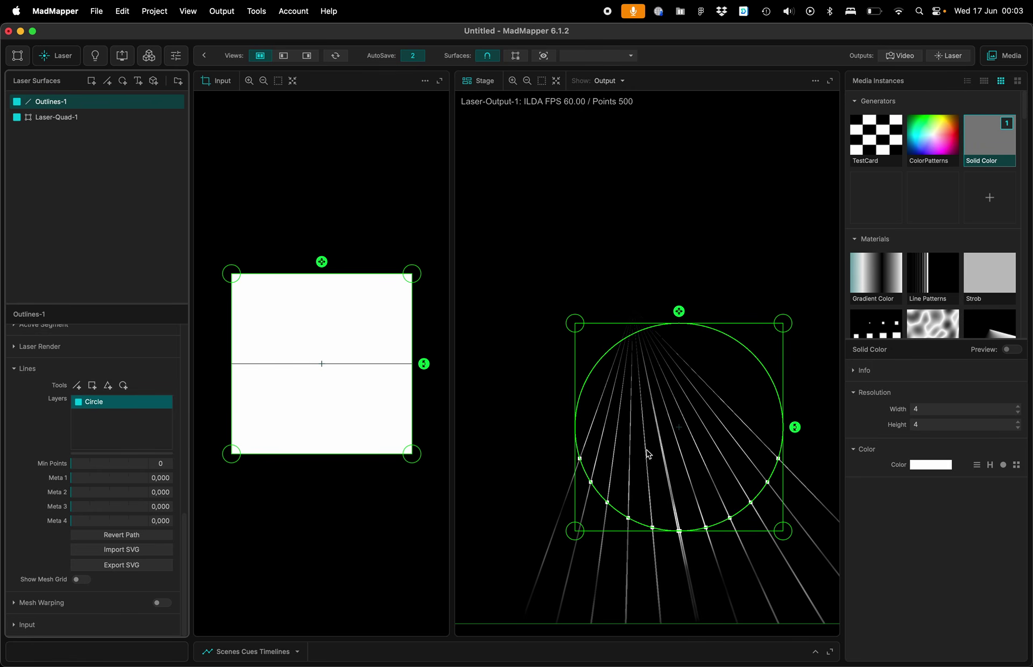
Set the Beams effect on Outlines-1 to a count of 4 and a scale of 0.070
scroll(179, 392, up, 6)
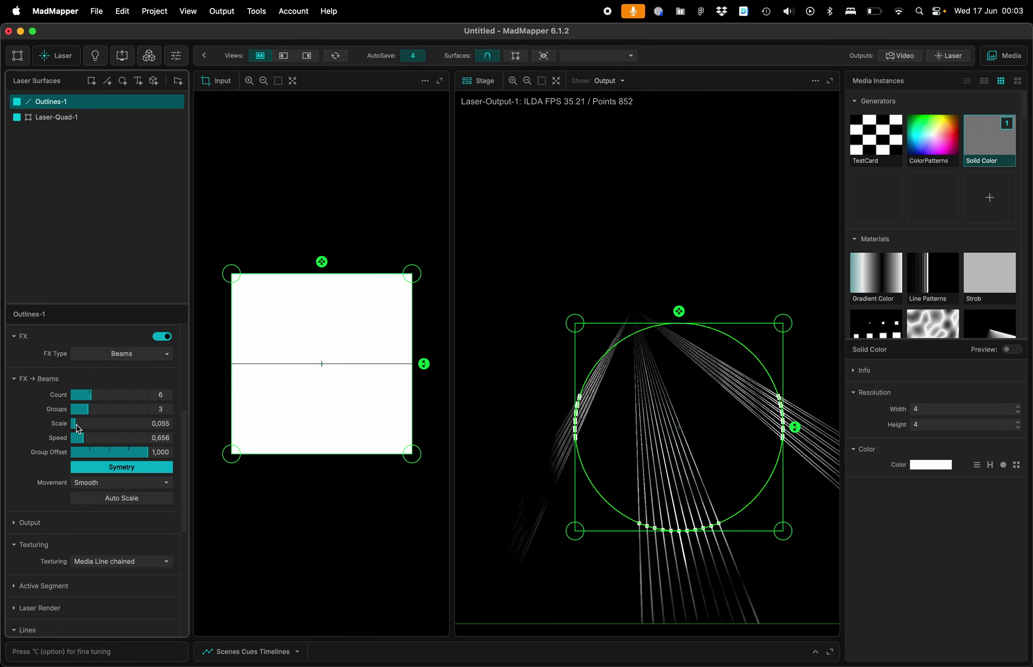
drag(85, 398, 83, 398)
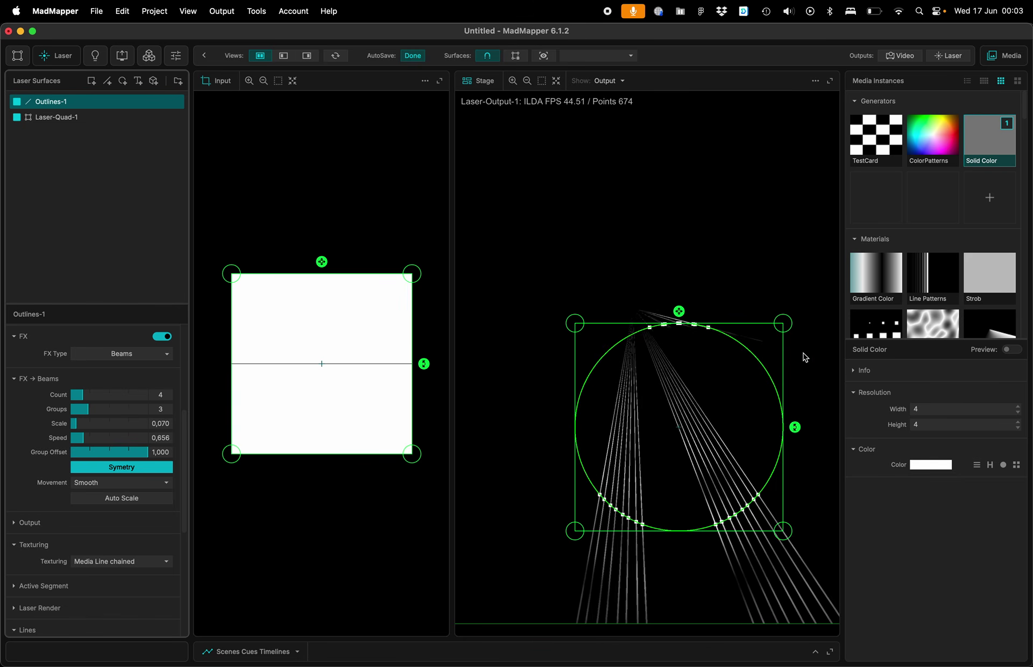
Draw two horizontal line segments side by side above the circle in Outlines-1, and remove the circle
scroll(663, 420, down, 5)
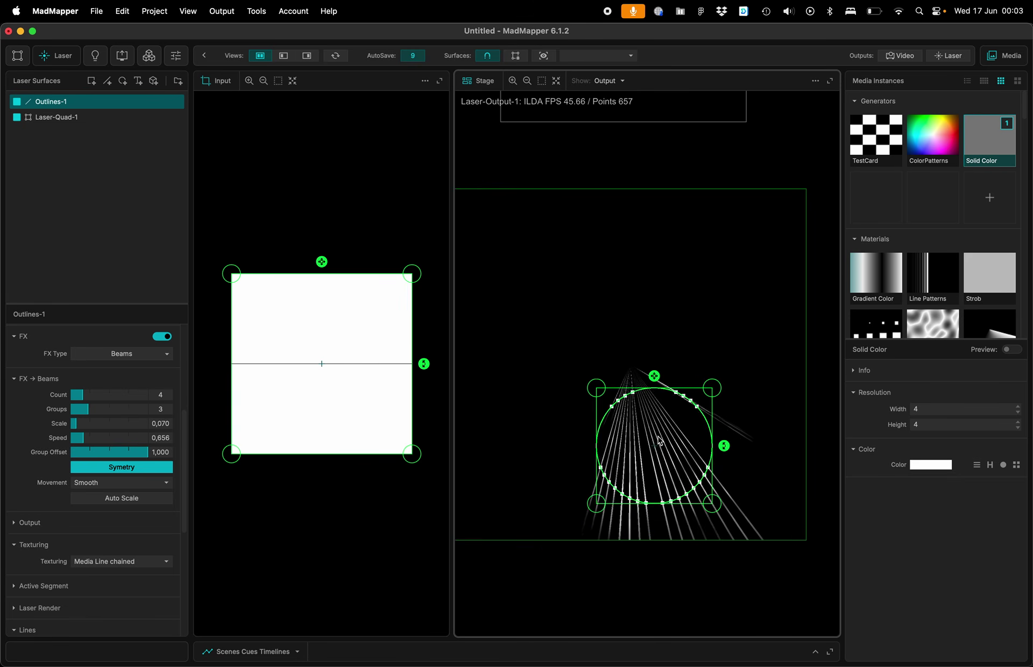
click(655, 350)
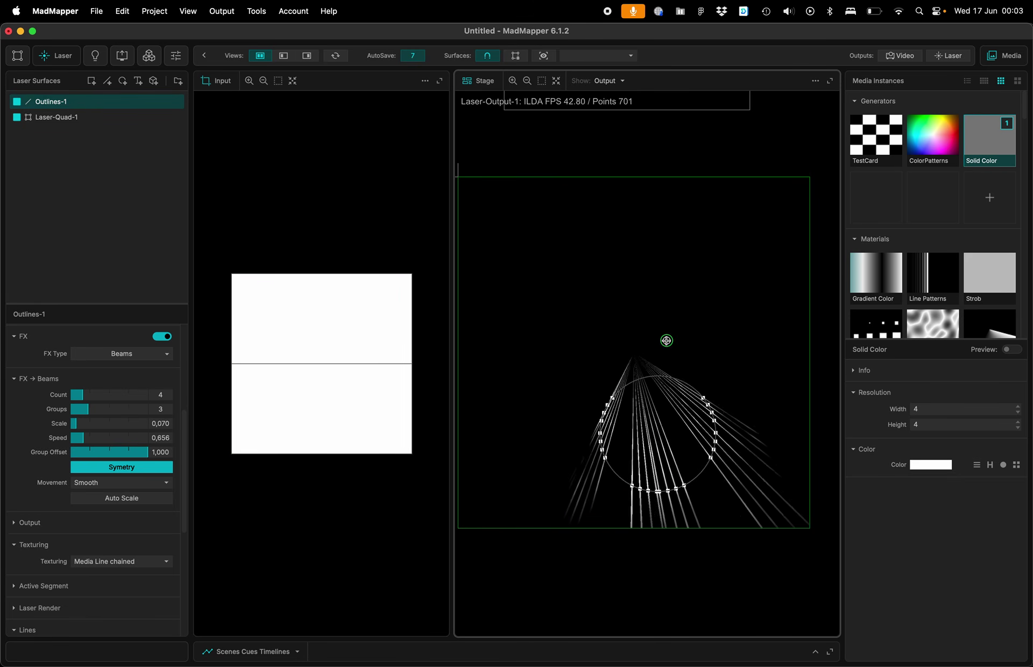
drag(789, 340, 770, 340)
drag(621, 341, 501, 342)
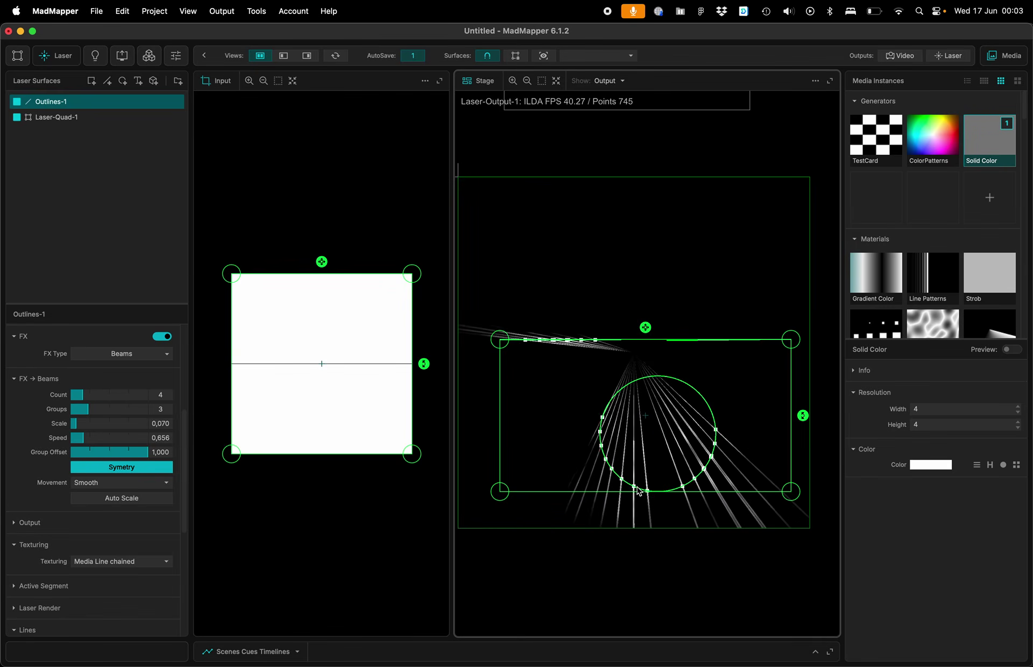
key(Escape)
key(Escape)
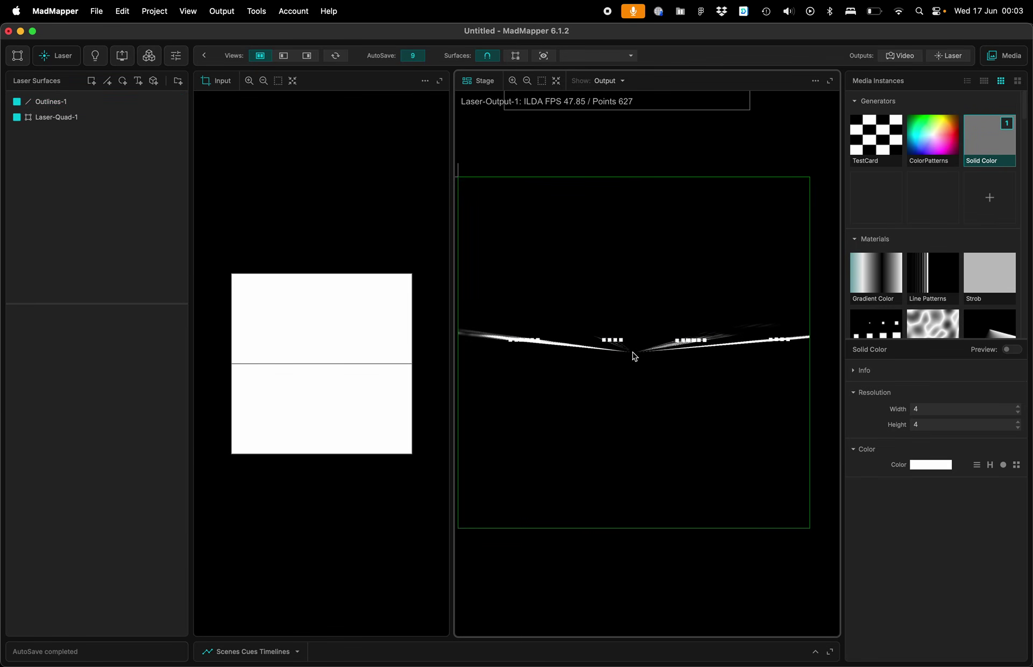
Move the horizontal line segments down below the beam origin in the laser output area, and hide the Outlines-1 surface
drag(635, 356, 628, 422)
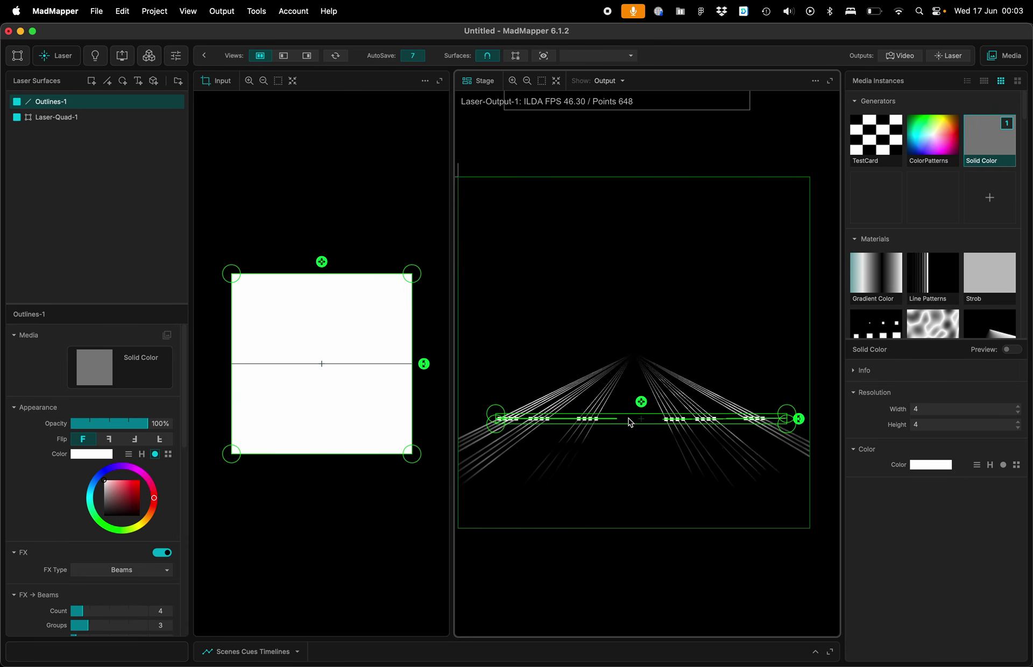
scroll(630, 422, down, 3)
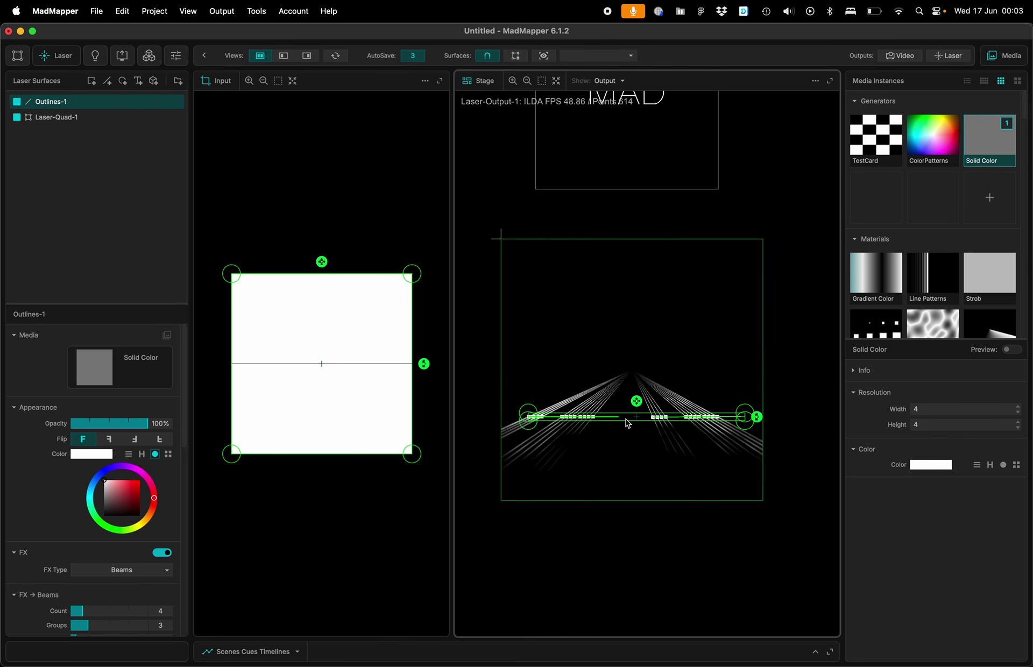
click(17, 102)
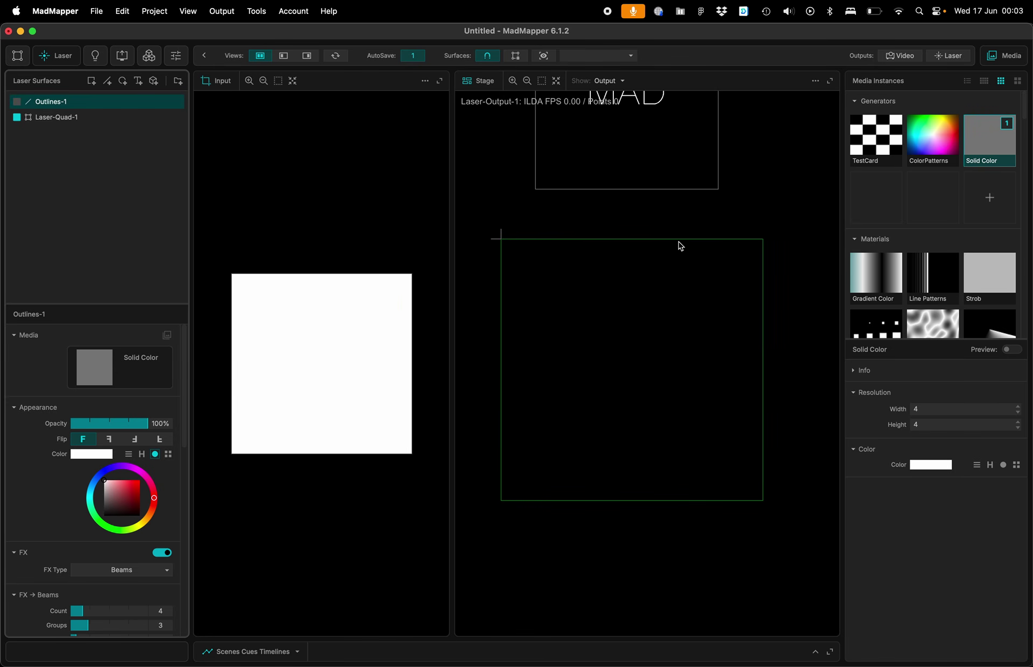
Assign the Laser Grid generator to the Laser-Quad-1 surface and move the quad down inside the laser output area
scroll(680, 246, down, 2)
click(661, 168)
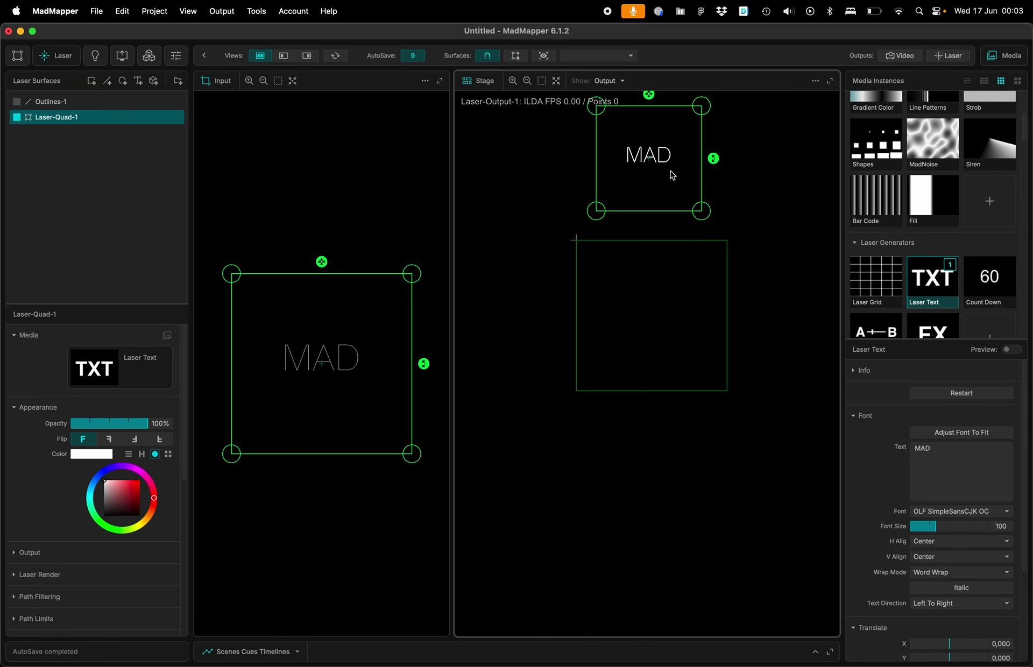
click(860, 266)
drag(682, 159, 684, 316)
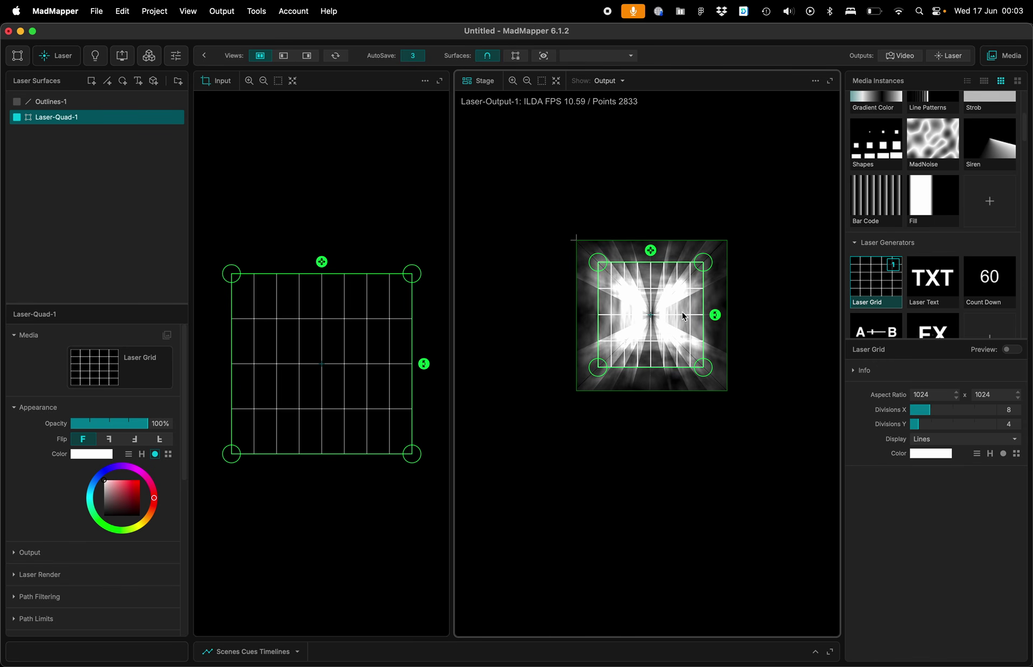
scroll(683, 316, up, 3)
Replace the media on Laser-Quad-1 with the Audio Reactor laser material and shift the quad slightly
scroll(883, 301, down, 5)
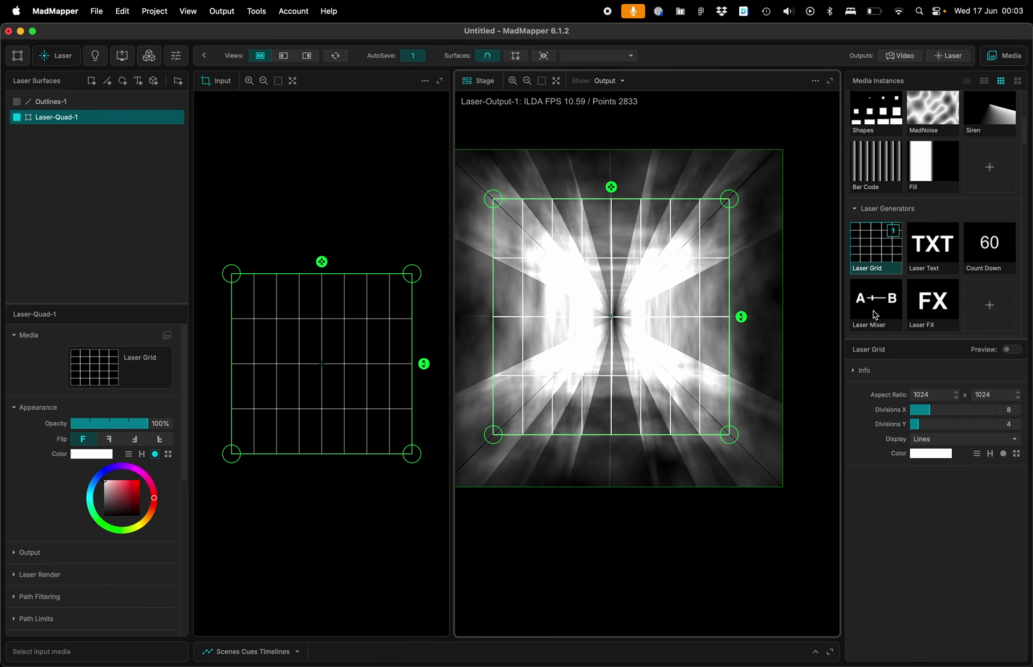
scroll(875, 316, down, 3)
scroll(876, 316, up, 5)
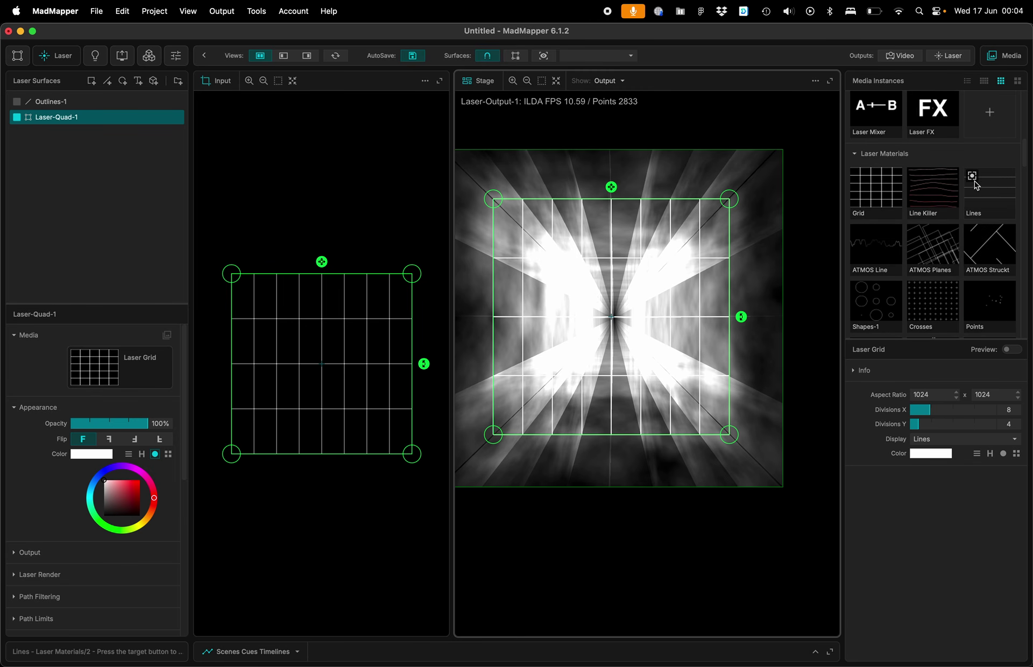
scroll(971, 211, down, 6)
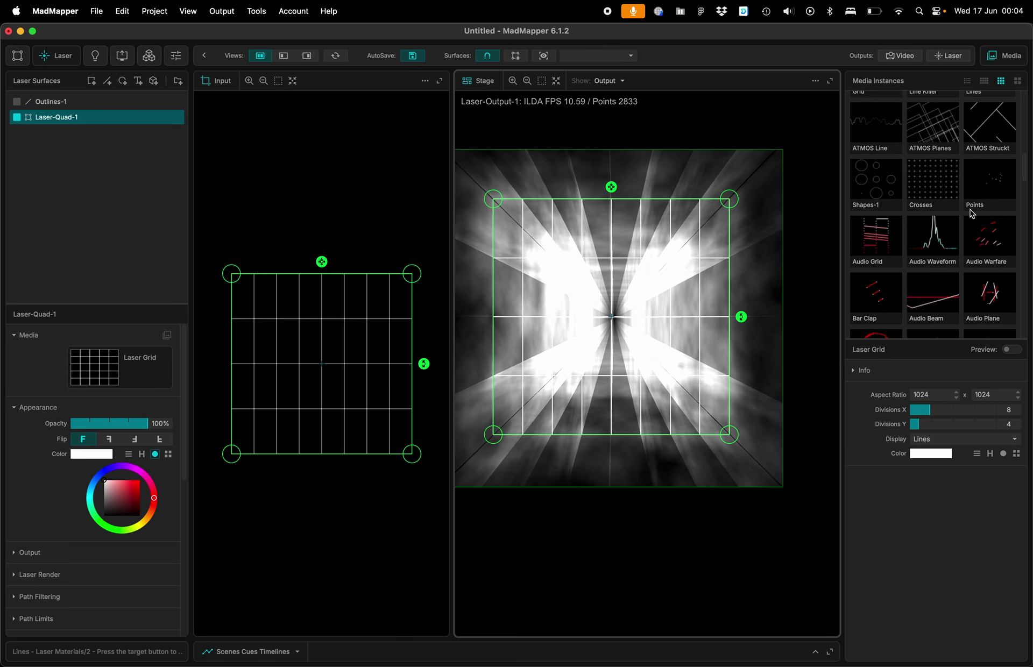
scroll(958, 224, down, 2)
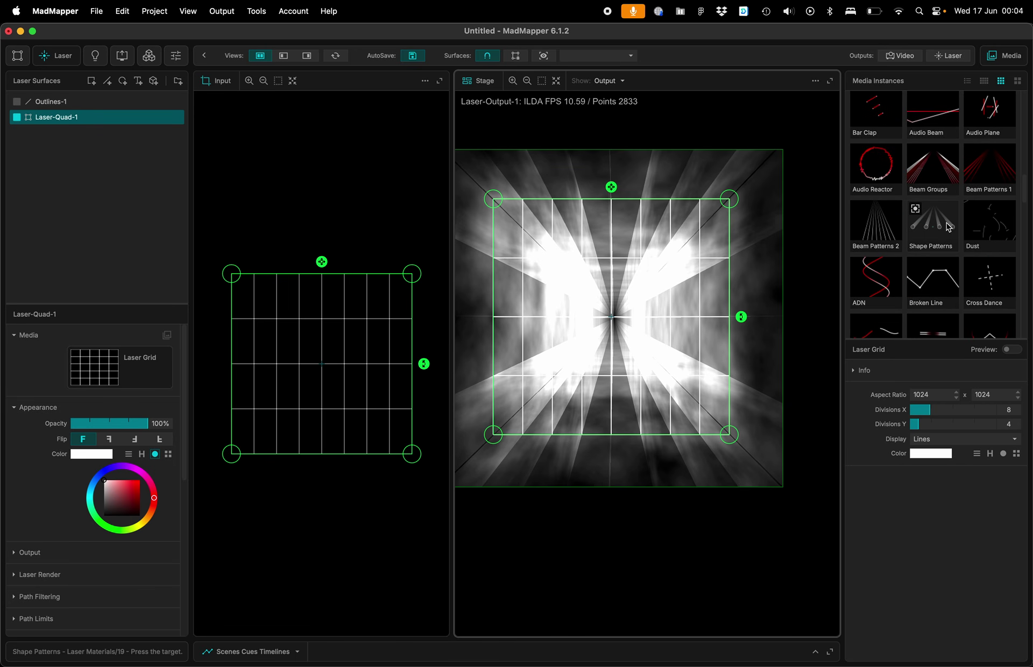
scroll(953, 225, up, 4)
click(853, 294)
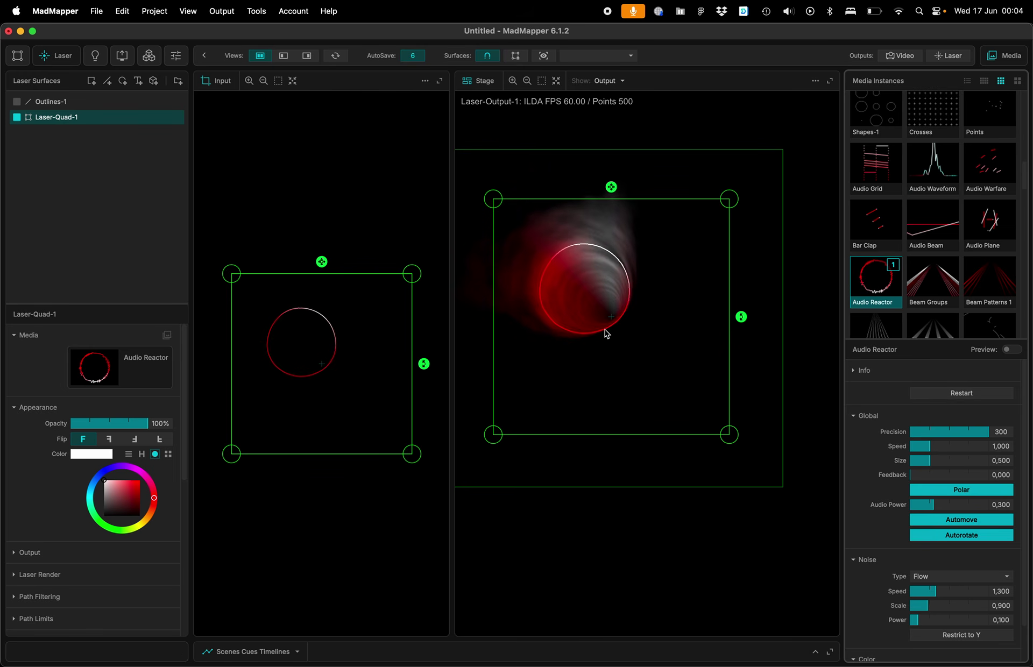
drag(626, 311, 627, 320)
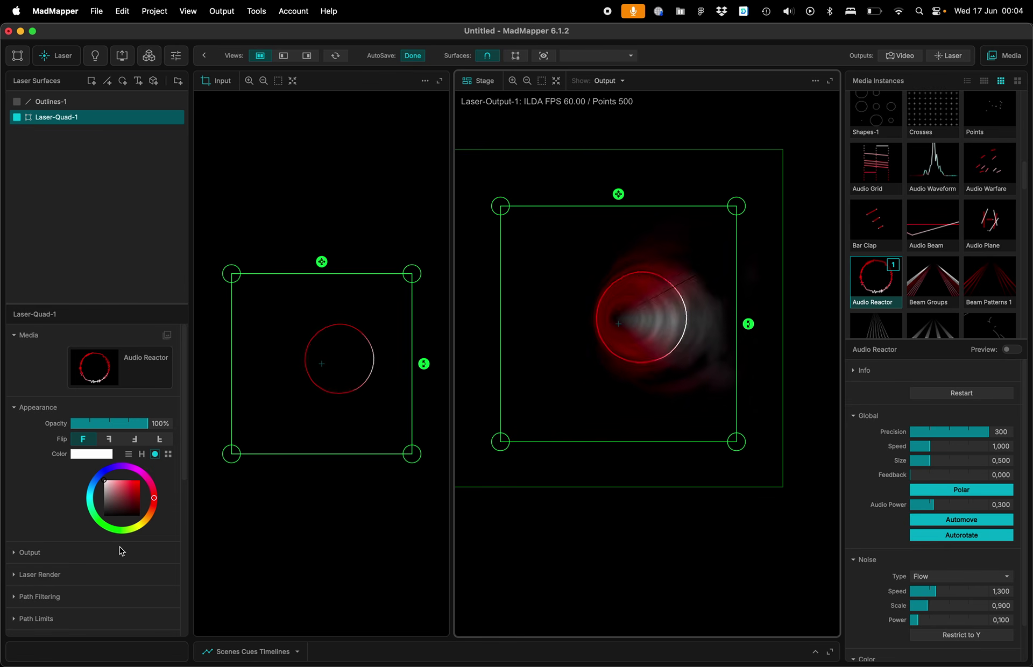
Assign the Laser FX generator to Laser-Quad-1 with Audio Reactor as its source visual
scroll(121, 550, down, 1)
scroll(121, 551, up, 1)
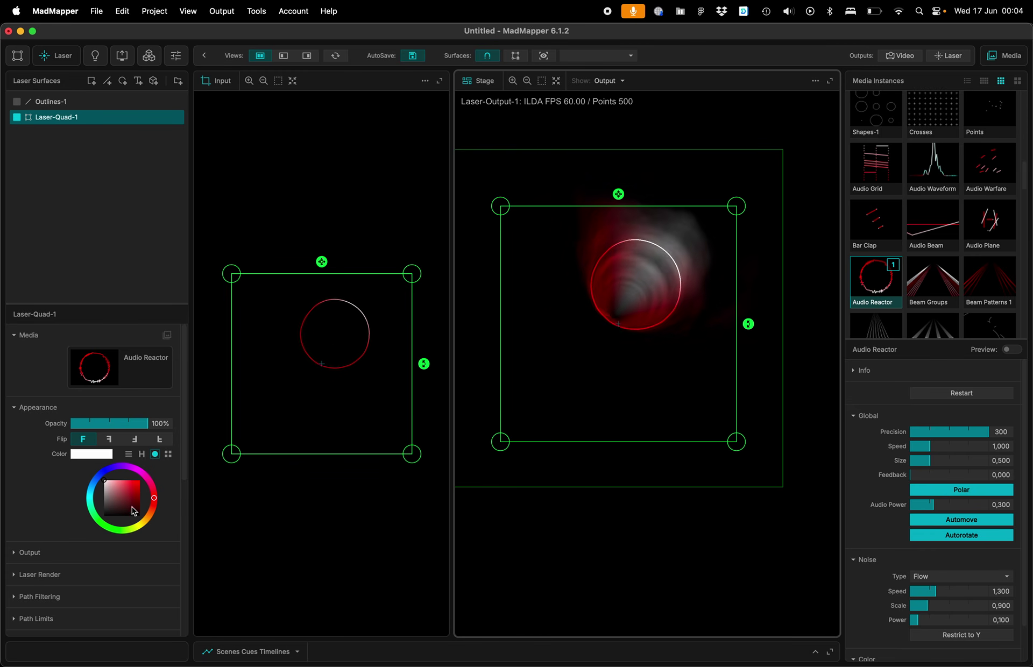
scroll(865, 303, up, 6)
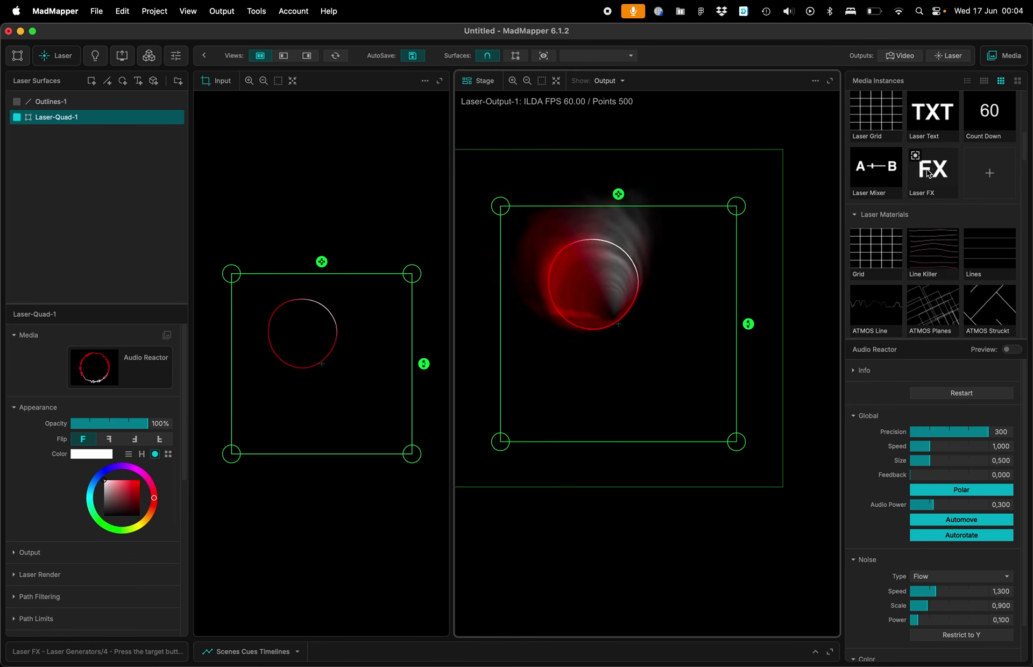
click(936, 186)
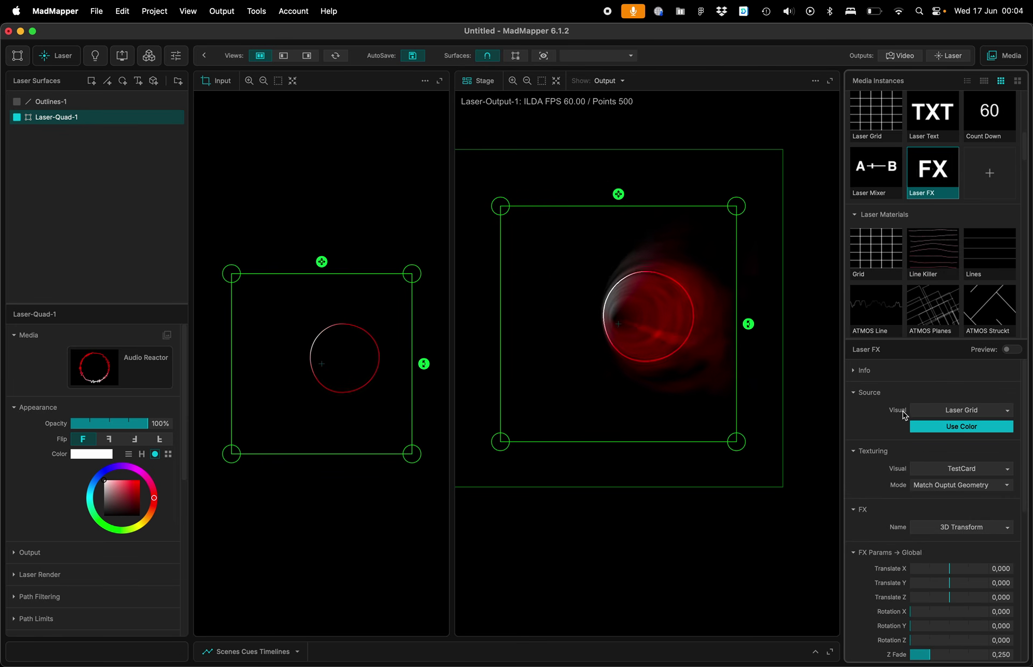
click(939, 412)
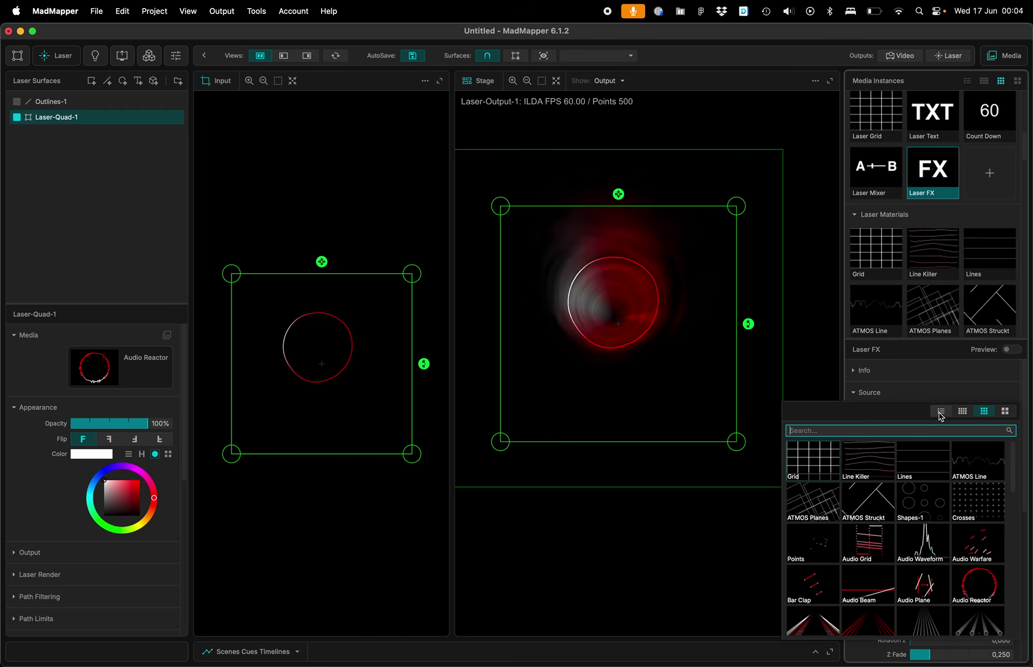
click(976, 592)
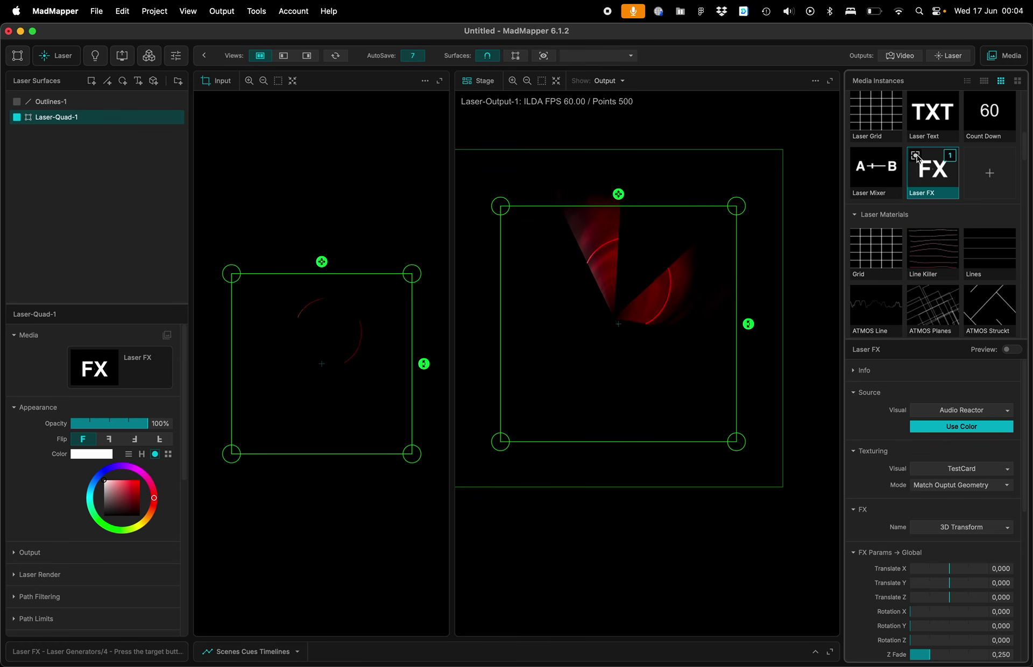
Set the Laser FX texturing visual to Solid Color and its effect to Color Controls
click(937, 472)
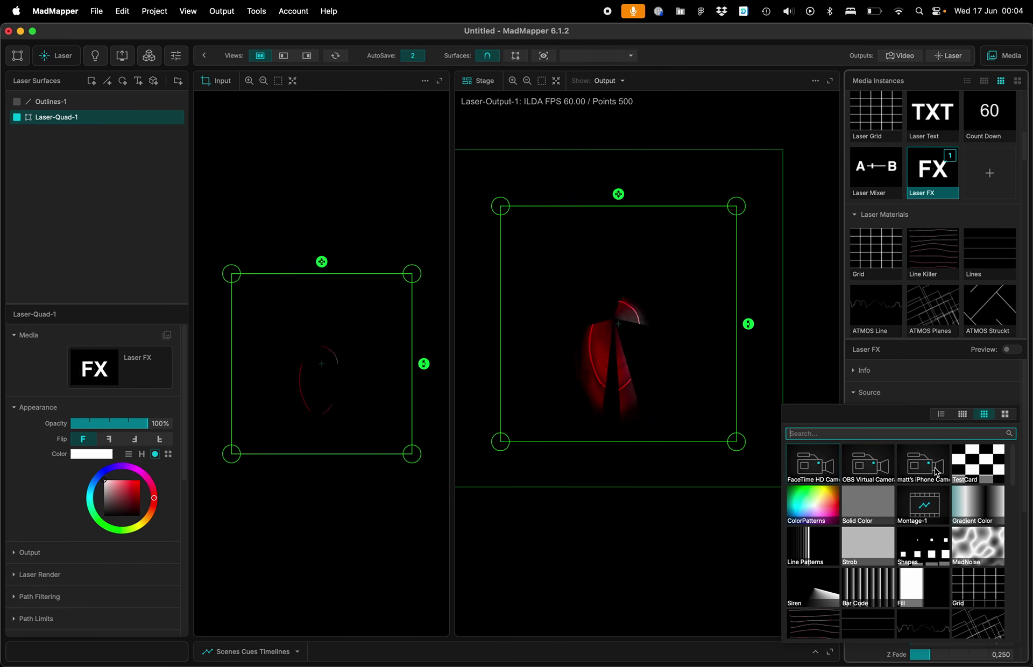
click(868, 506)
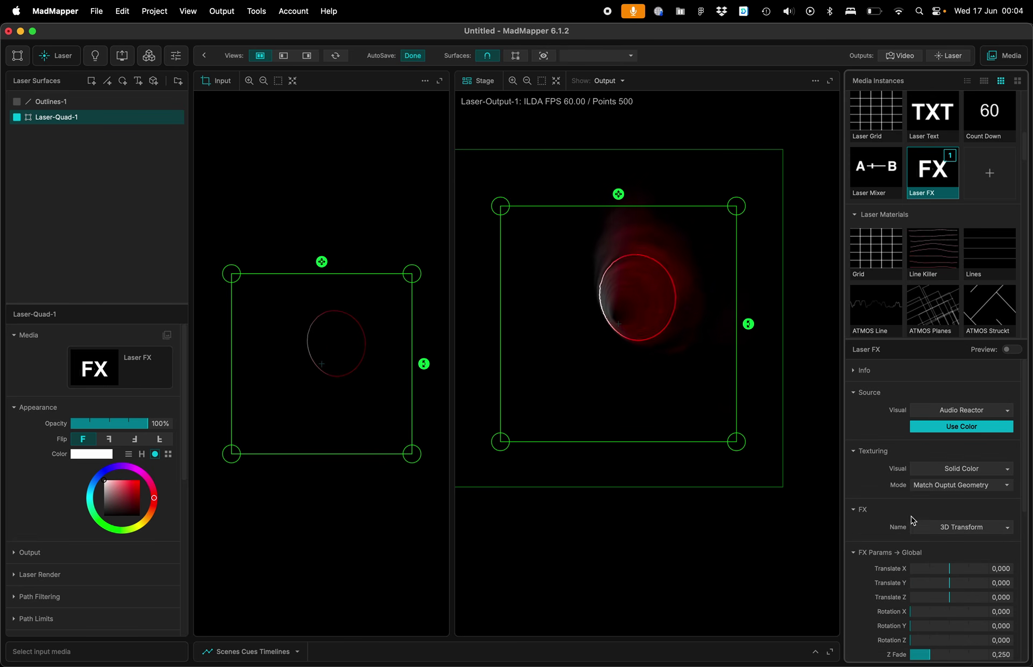
click(923, 527)
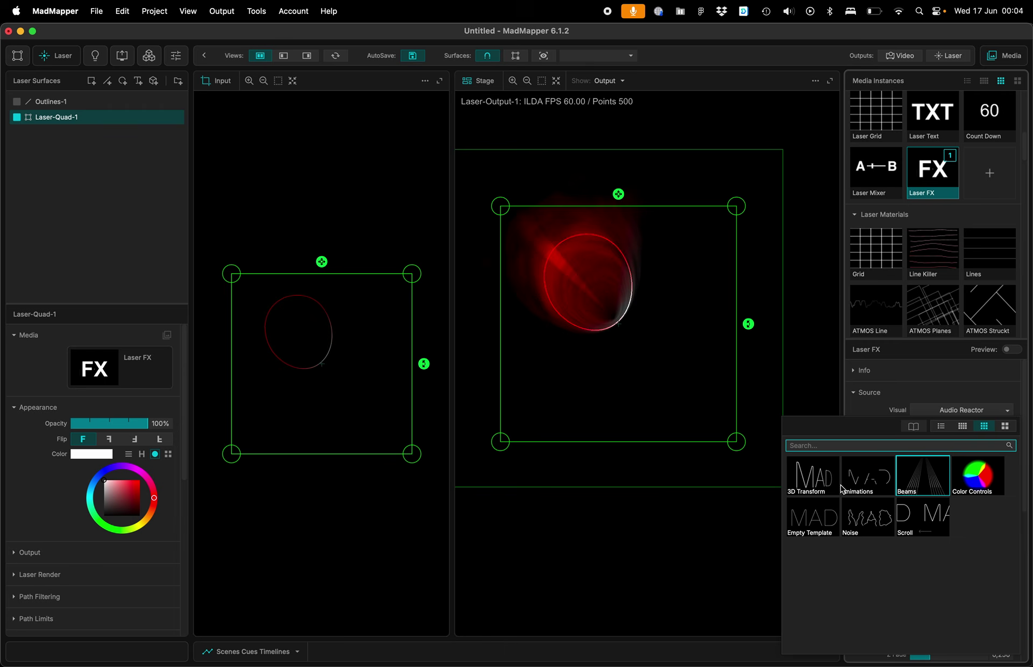
click(978, 487)
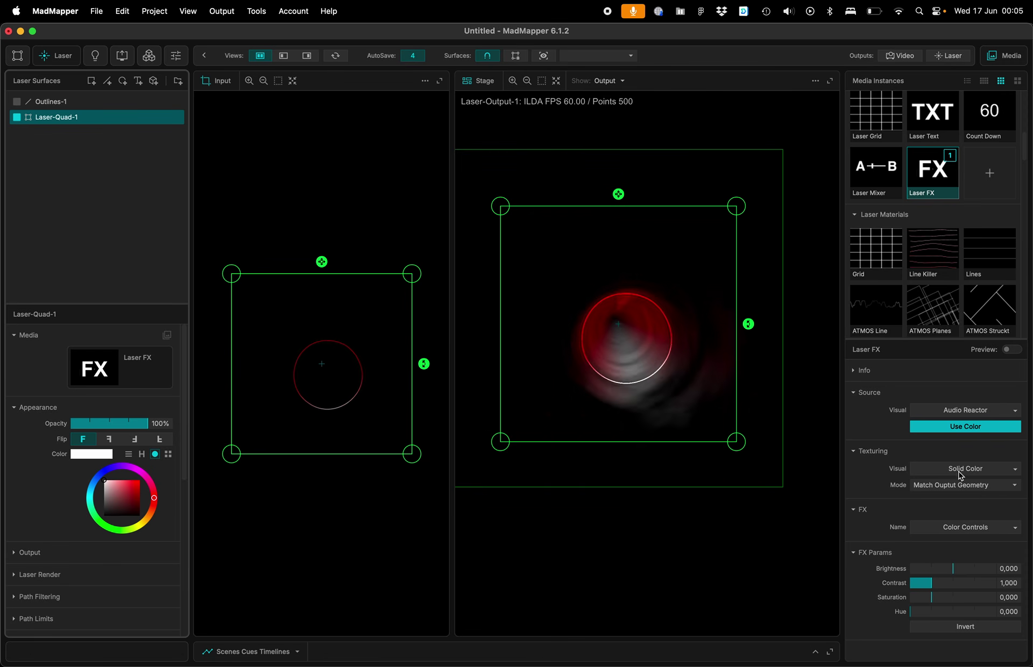
Turn off Use Color for the Laser FX source and texture it with Line Patterns, enabling texture render mode
click(961, 431)
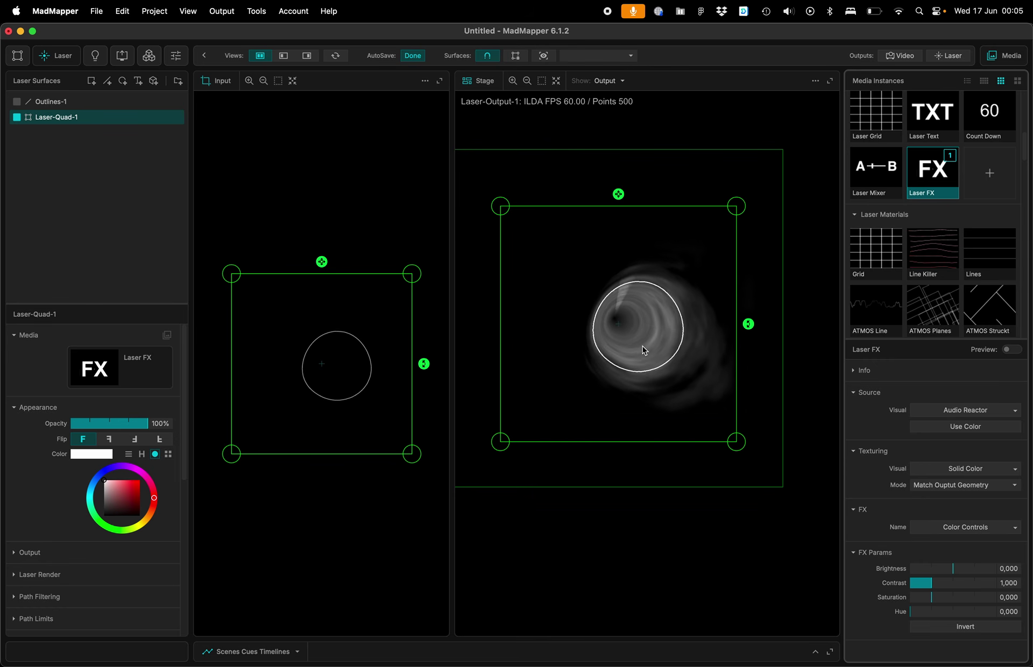
click(952, 470)
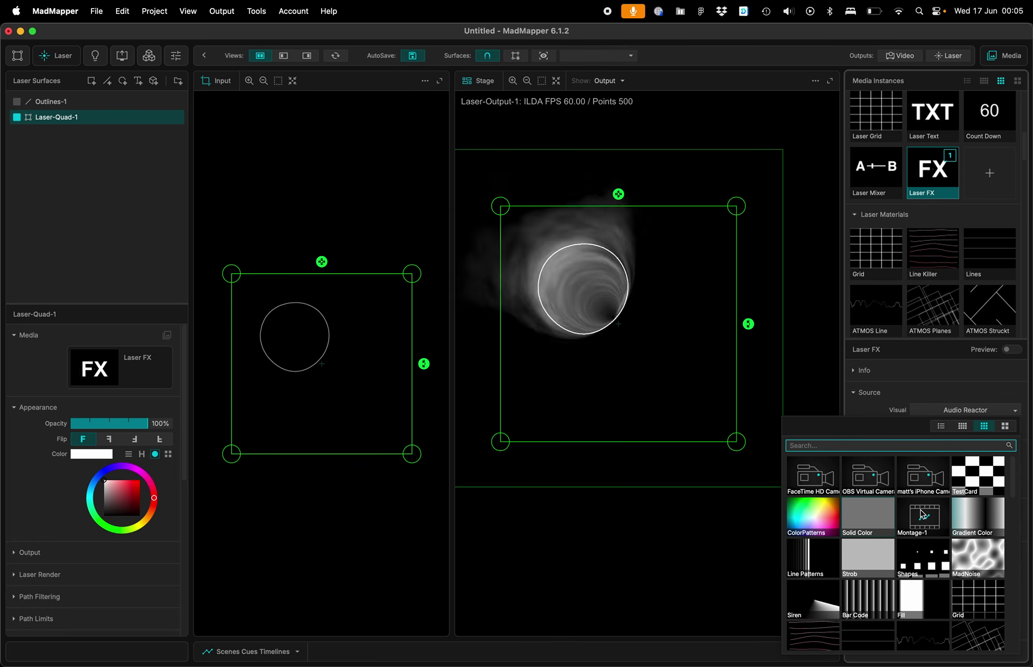
click(867, 516)
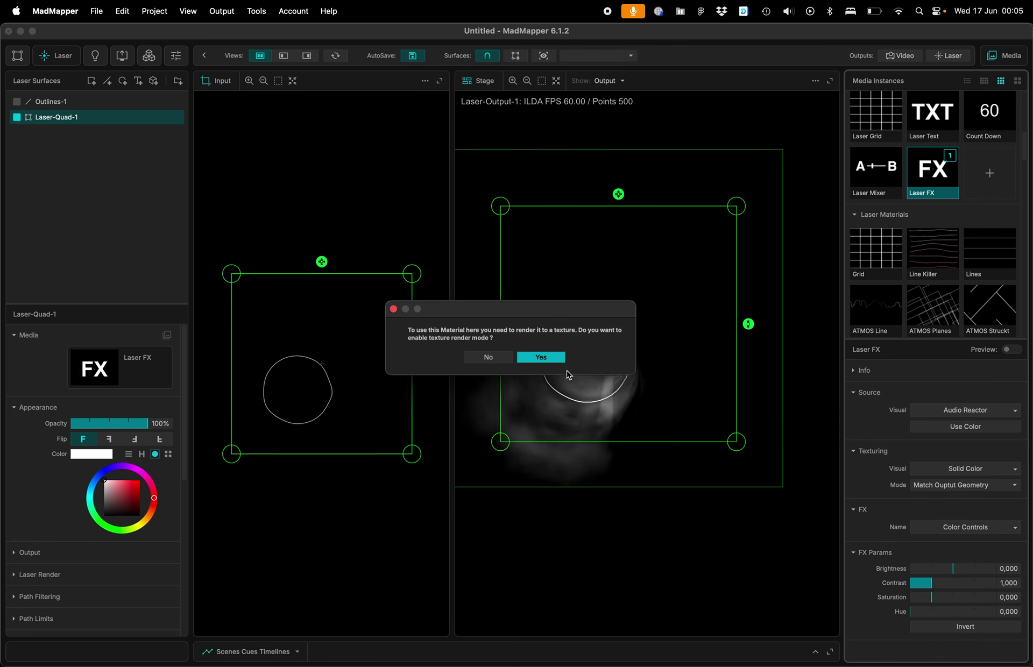
click(544, 357)
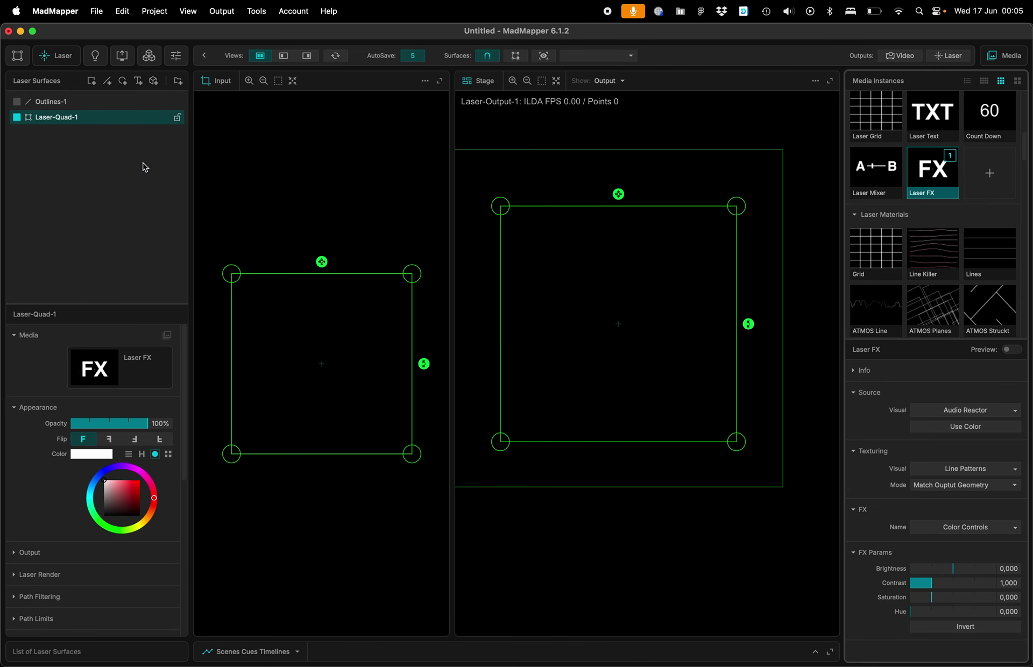
Move Laser-Quad-1 slightly up within the laser output area and browse the laser materials
scroll(701, 355, down, 1)
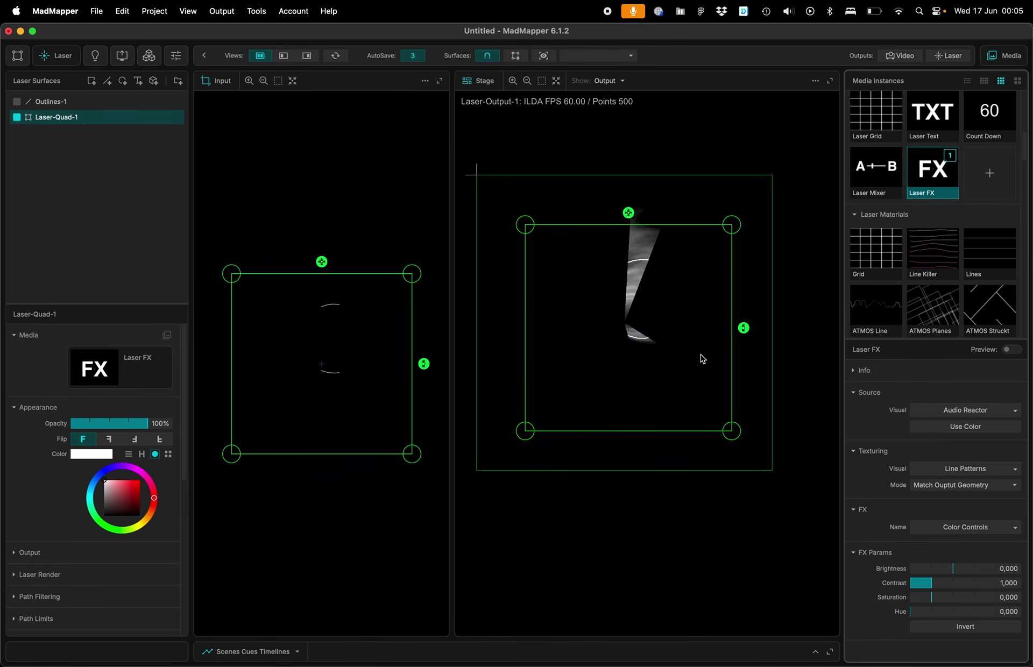
drag(702, 357, 681, 341)
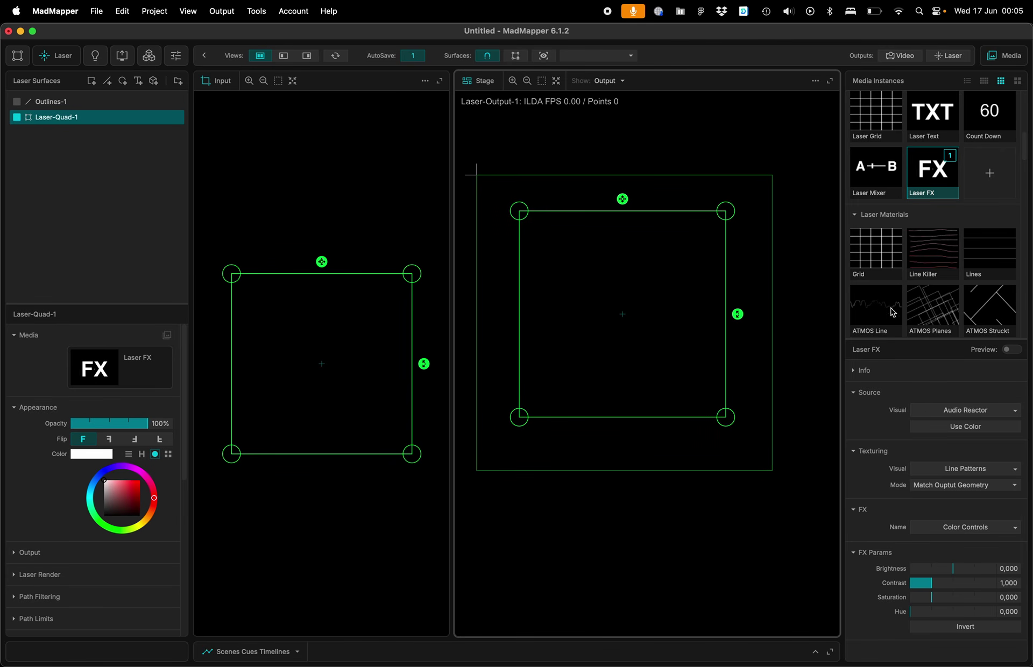
scroll(893, 312, down, 3)
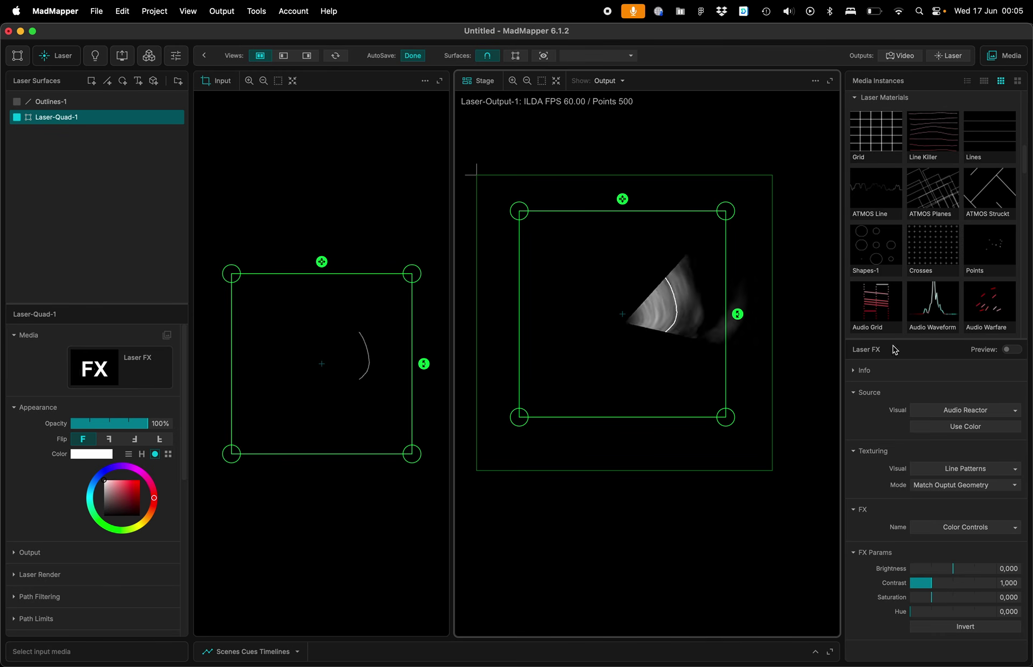
Set the Laser FX texturing mode to Media Line chained
click(936, 486)
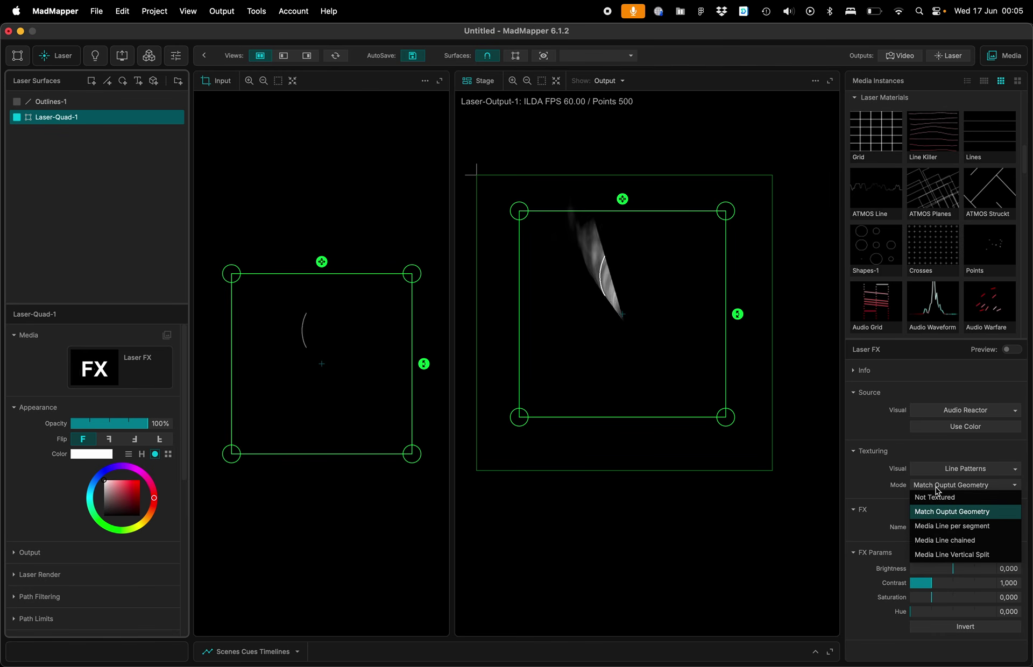
click(947, 542)
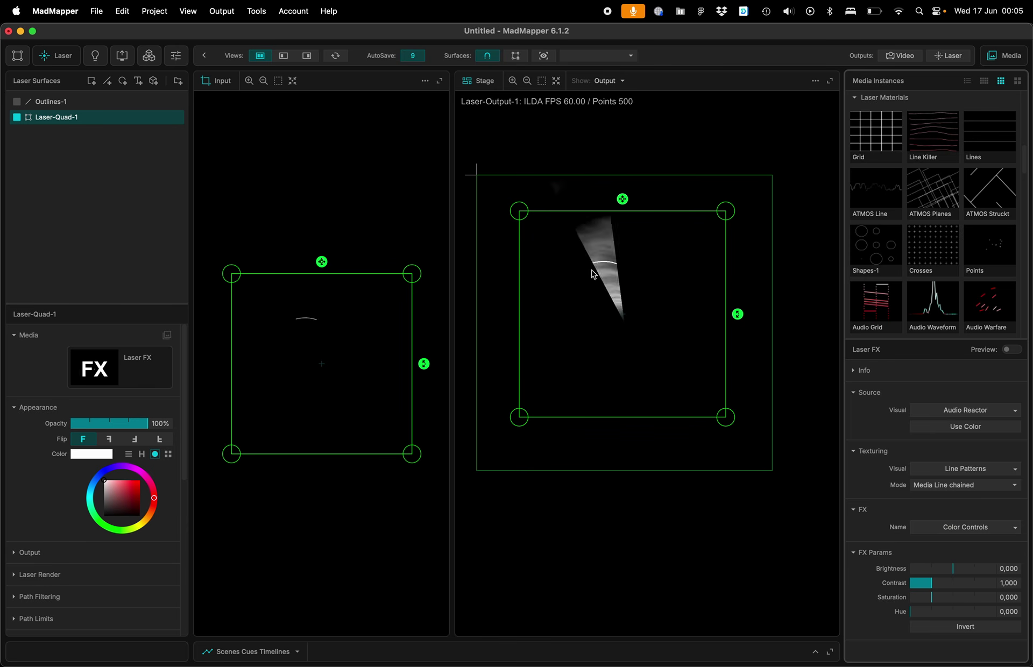
scroll(781, 266, up, 2)
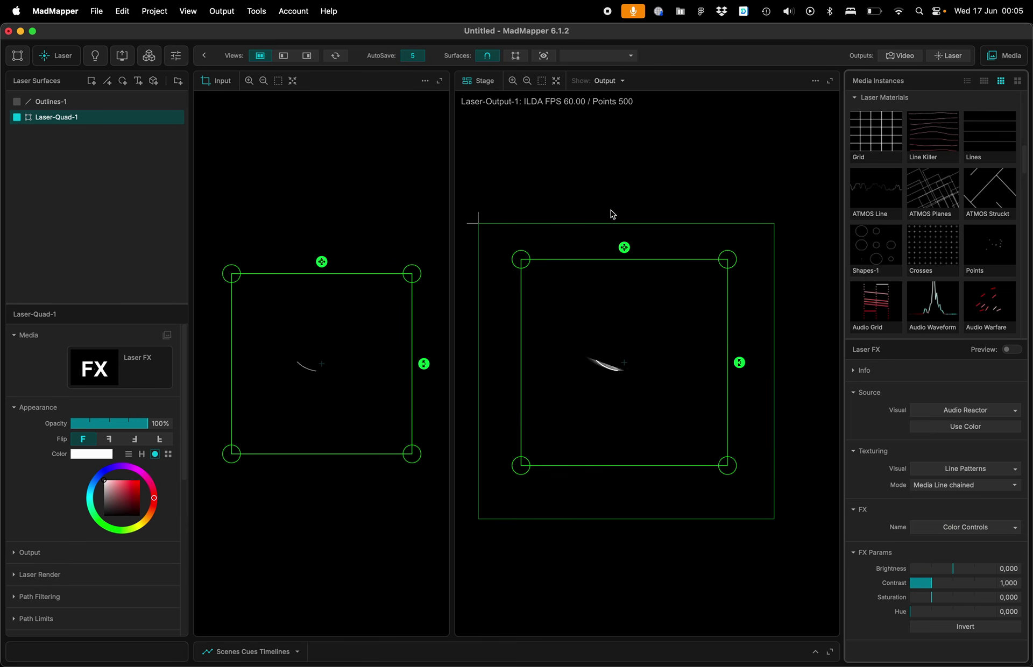
Add a video quad surface and move it above the laser output area on the stage
click(17, 56)
click(76, 81)
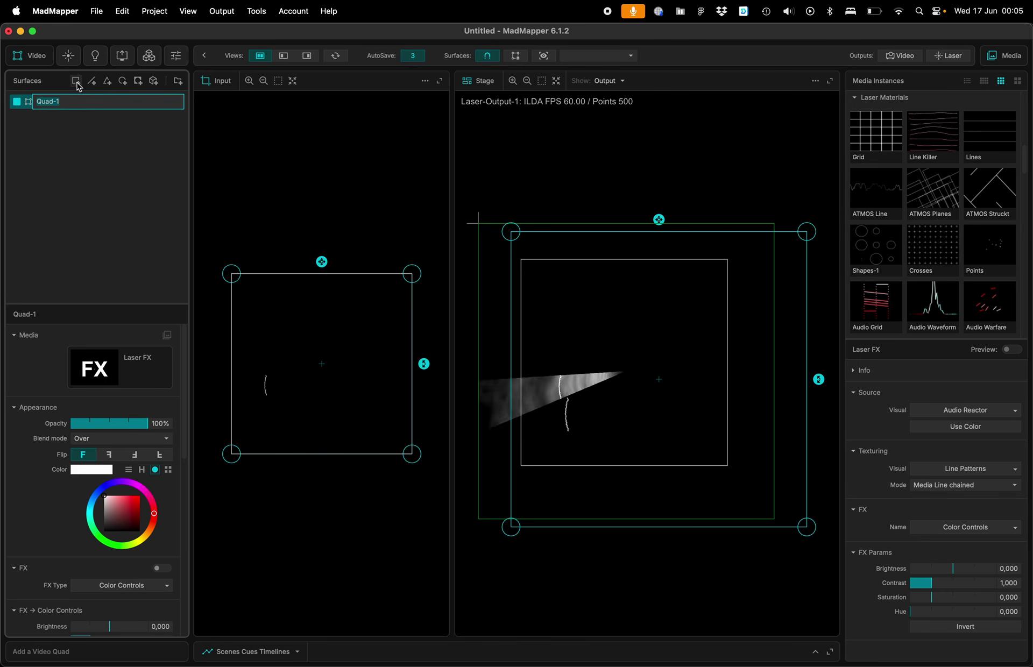
drag(604, 290, 575, 147)
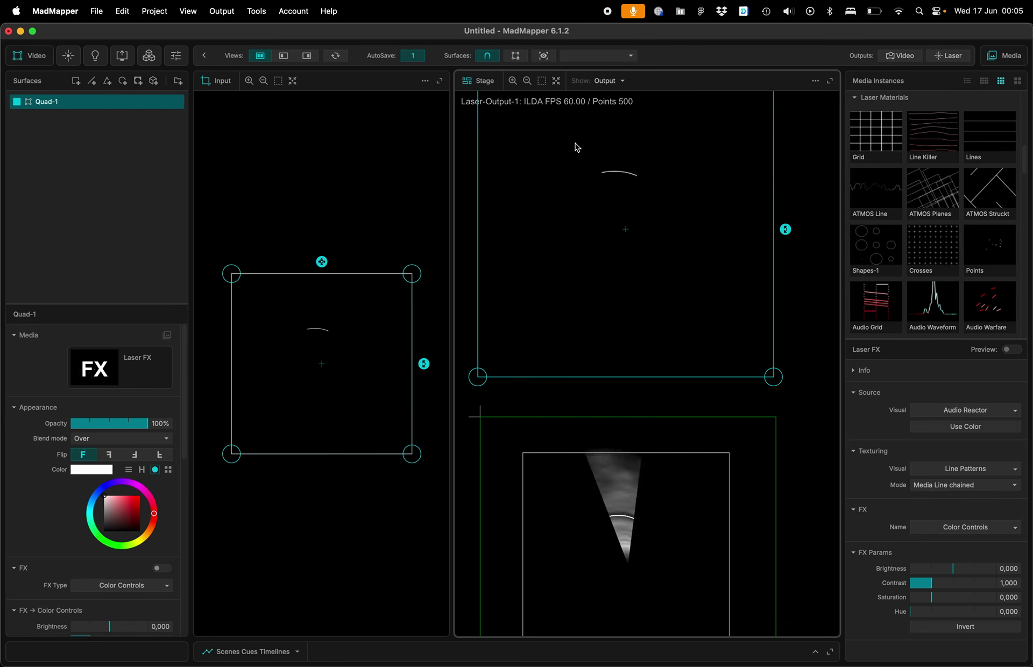
scroll(580, 161, down, 3)
scroll(605, 114, down, 3)
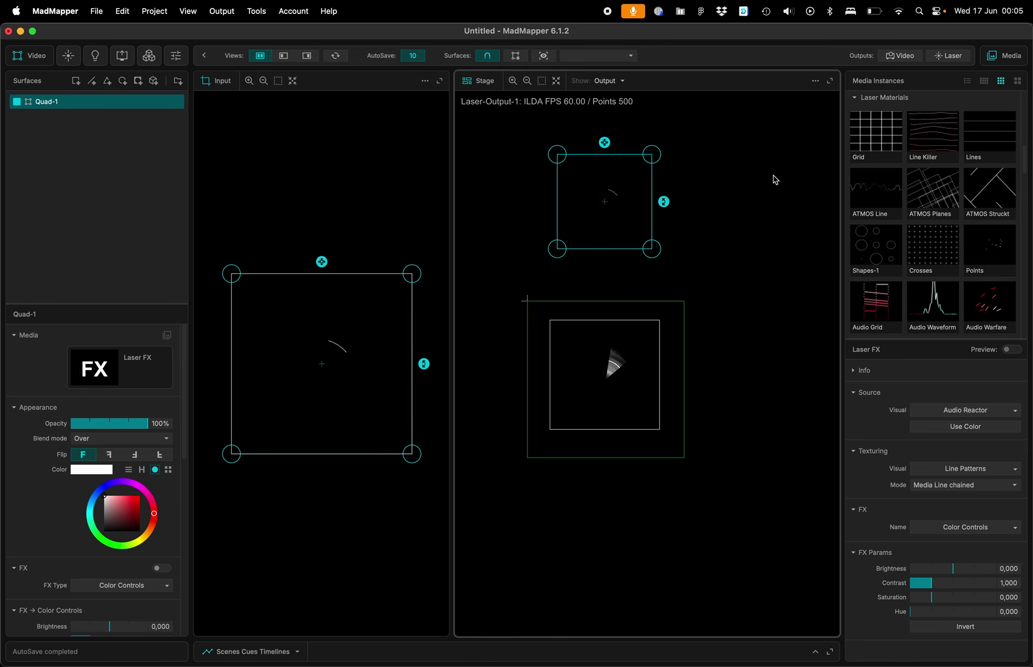
Assign the Line Patterns material to Quad-1 and move the quad down to sit just above the laser output
scroll(918, 239, down, 10)
scroll(918, 238, up, 15)
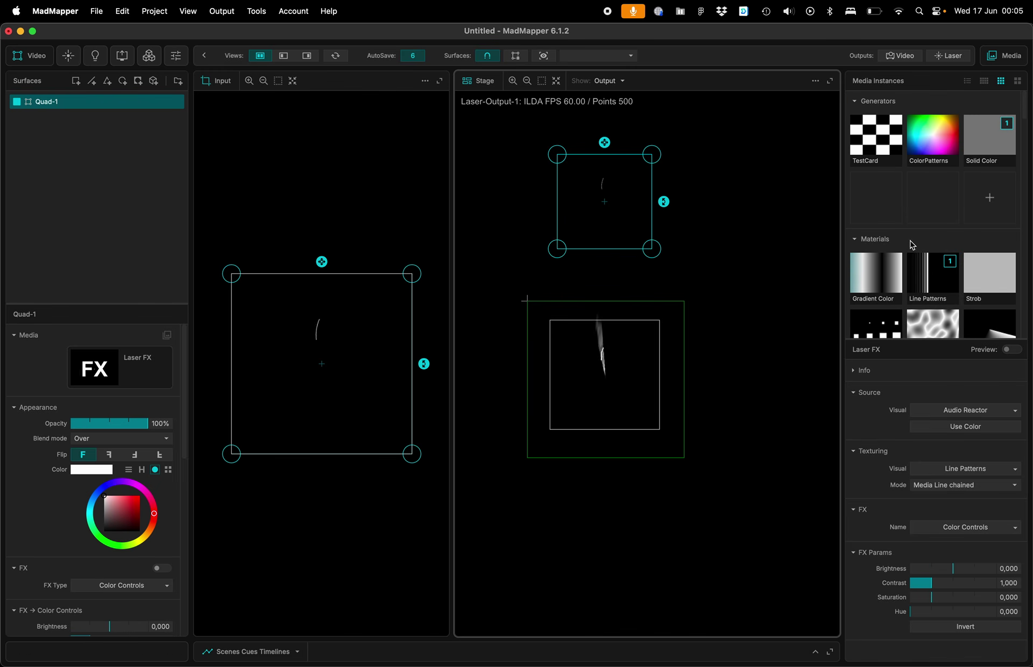
click(932, 274)
drag(599, 208, 592, 246)
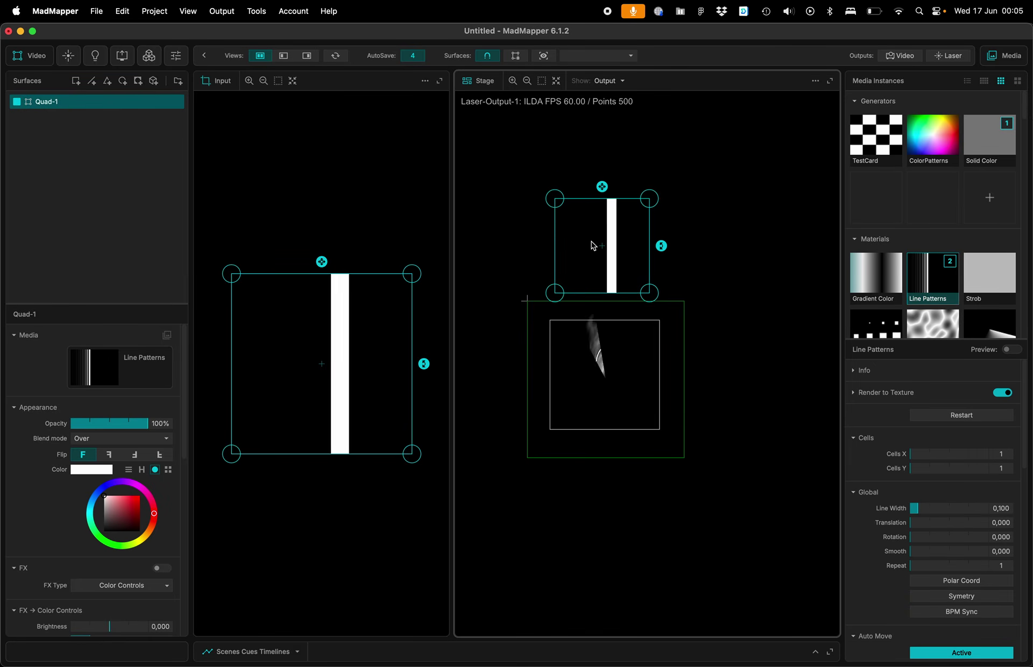
scroll(605, 393, up, 5)
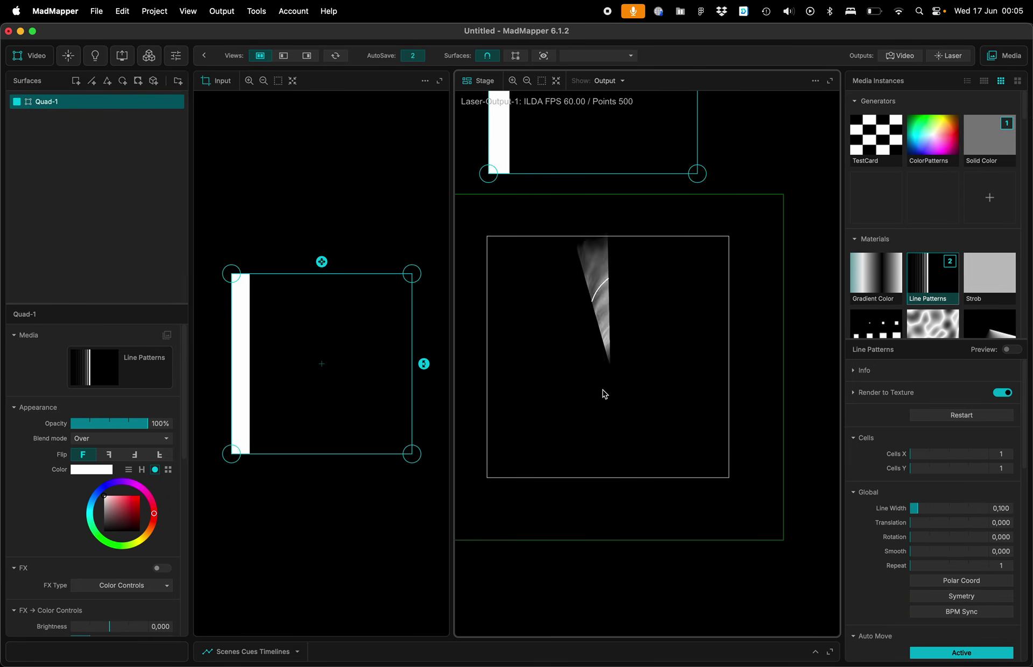
scroll(604, 393, down, 4)
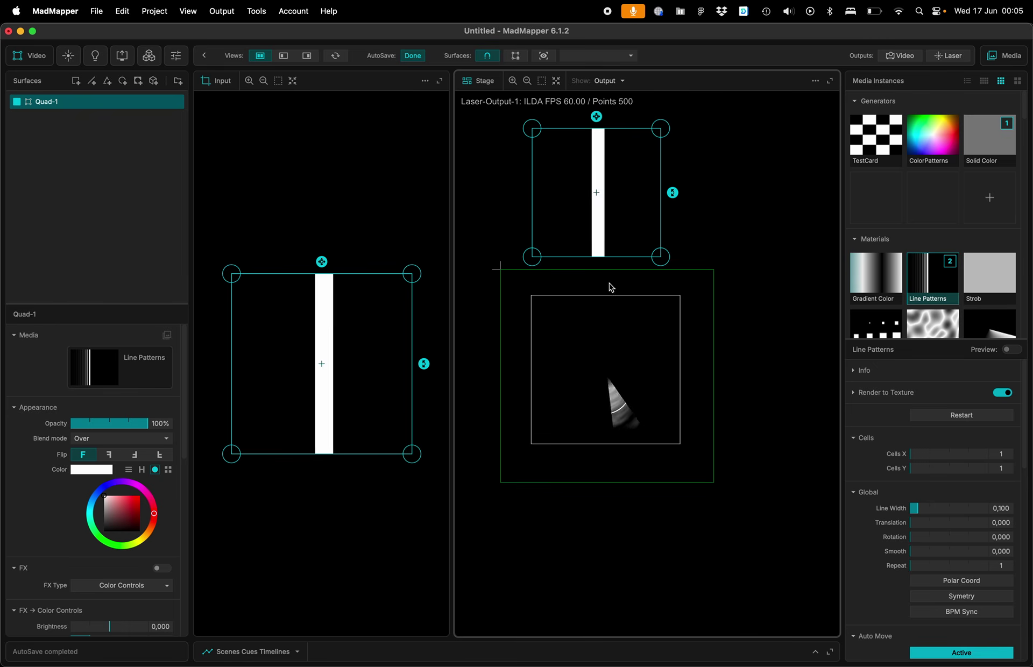
Set the Line Patterns material's Line Width to 0,223, Smooth to 0,100 and Repeat to 2
drag(915, 508, 919, 533)
click(927, 566)
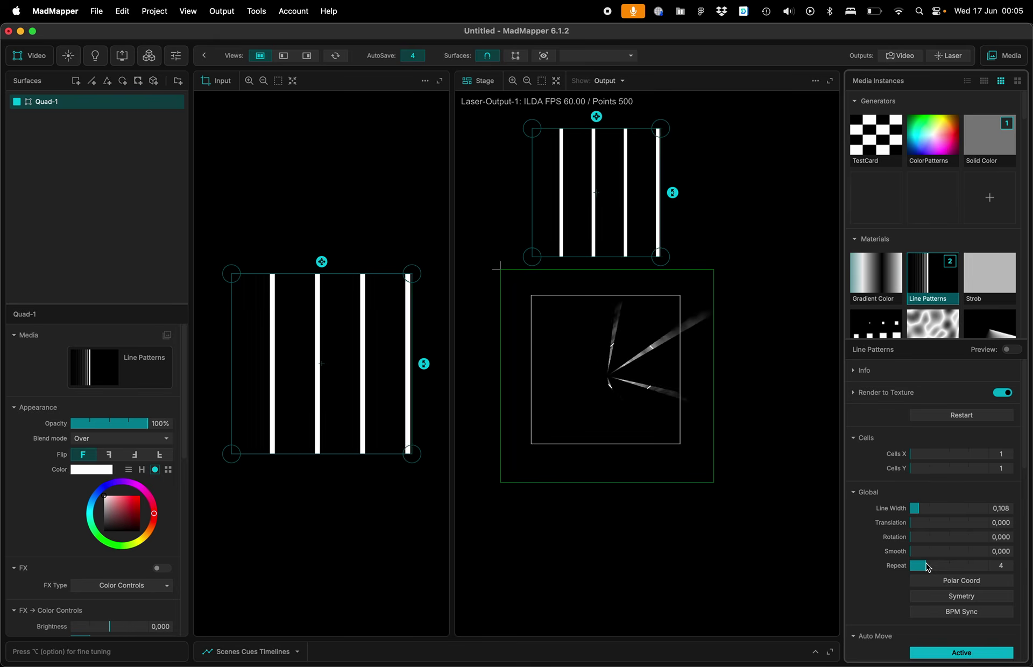
click(916, 566)
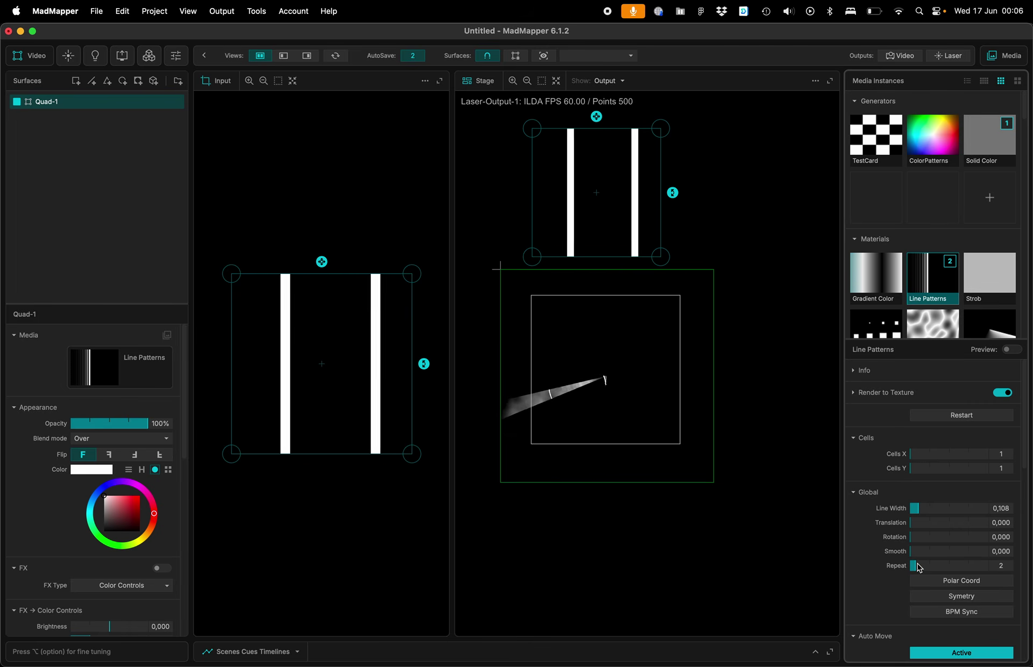
click(915, 551)
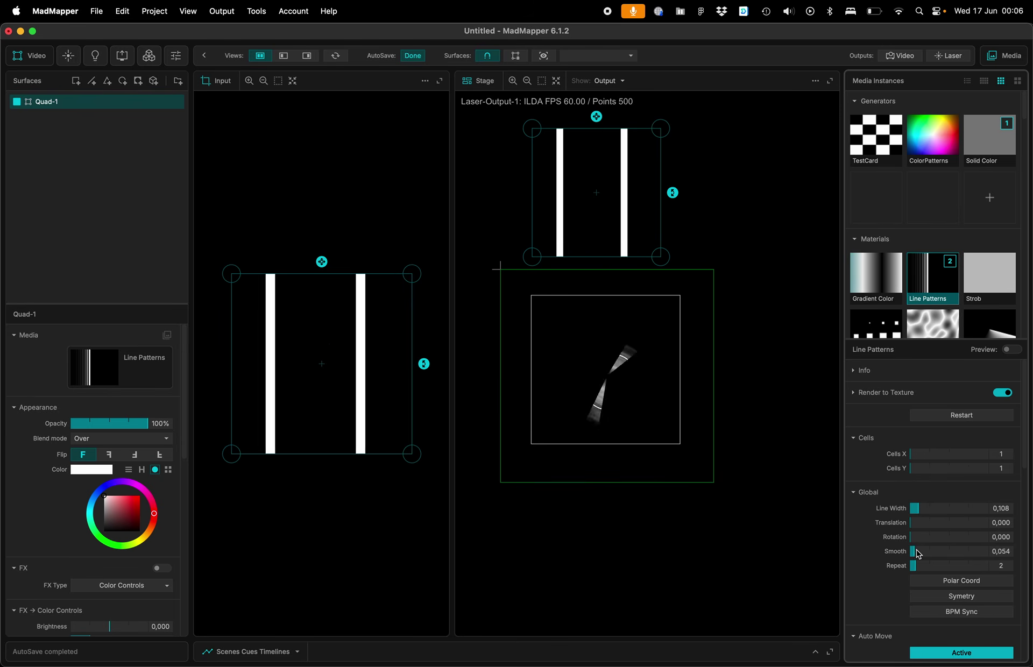
click(922, 514)
click(927, 510)
Slow the Auto Move of Line Patterns to a Speed of 0,762
scroll(922, 549, down, 3)
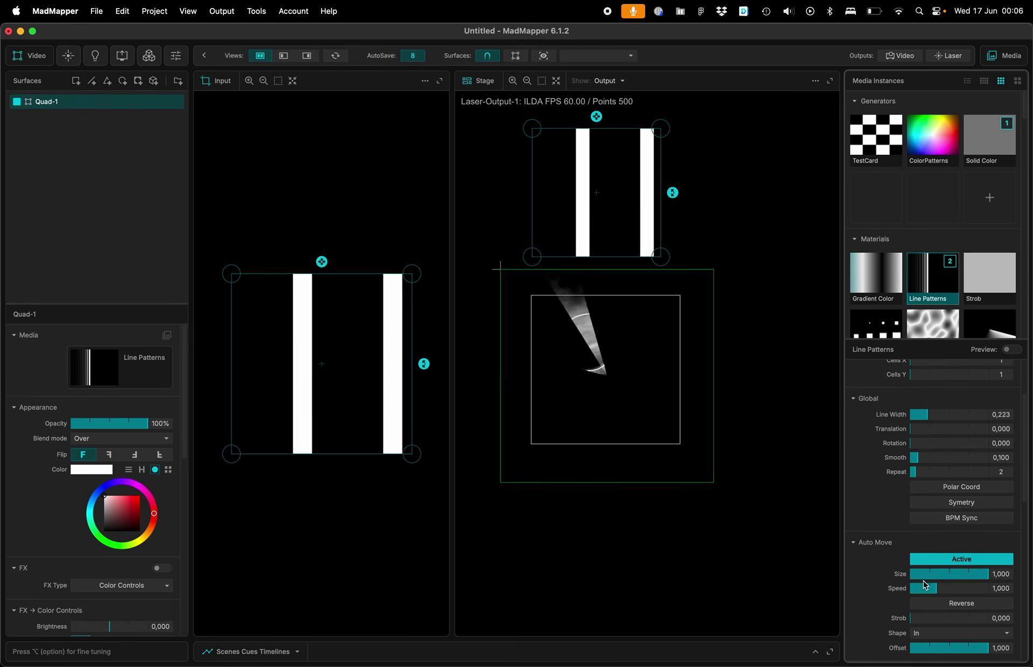
drag(921, 589, 916, 589)
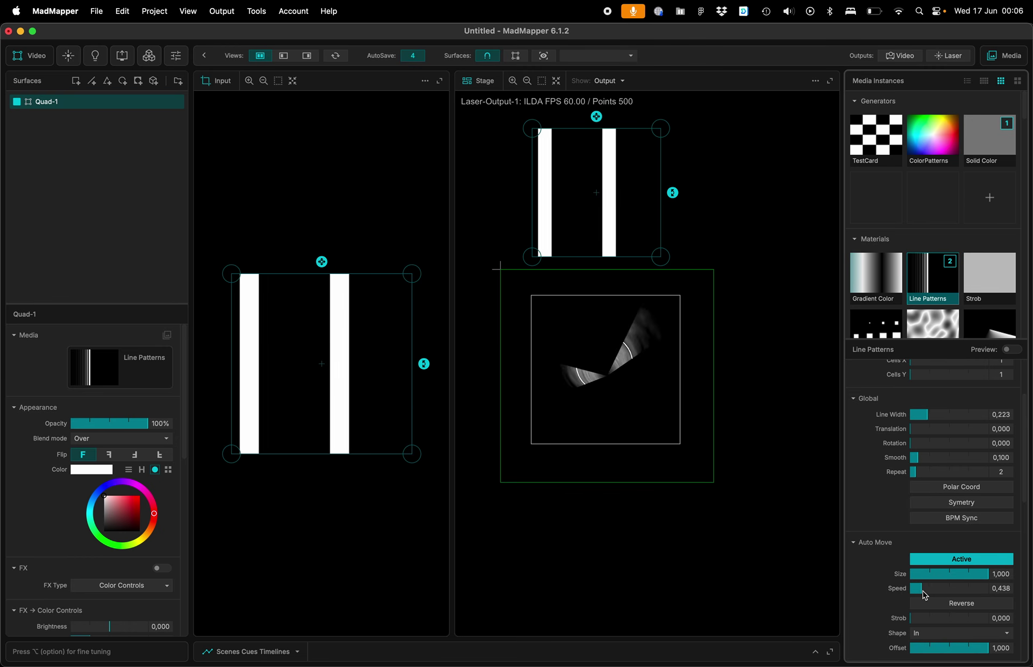
drag(915, 591, 931, 591)
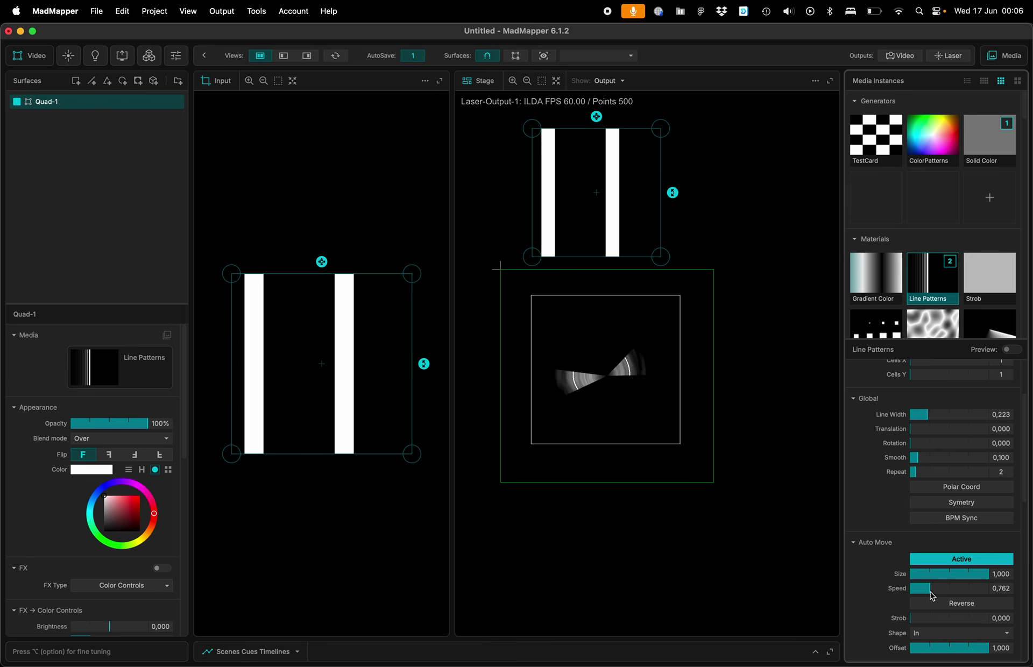
Select Laser-Quad-1, browse the available Laser FX source visuals, and shift the quad slightly down and right in the laser output
click(608, 358)
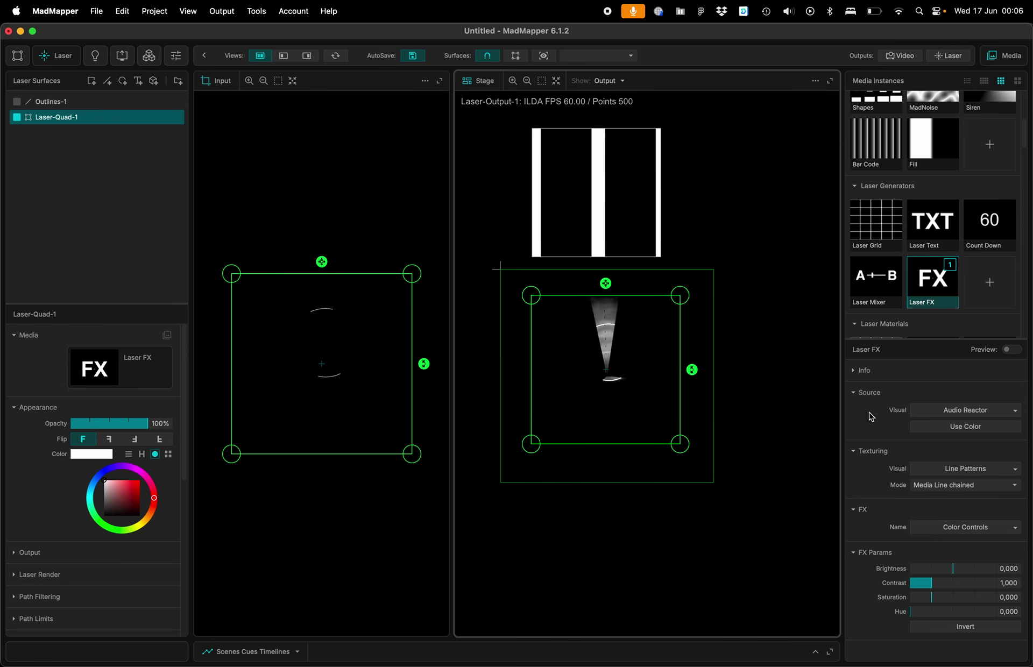
click(937, 411)
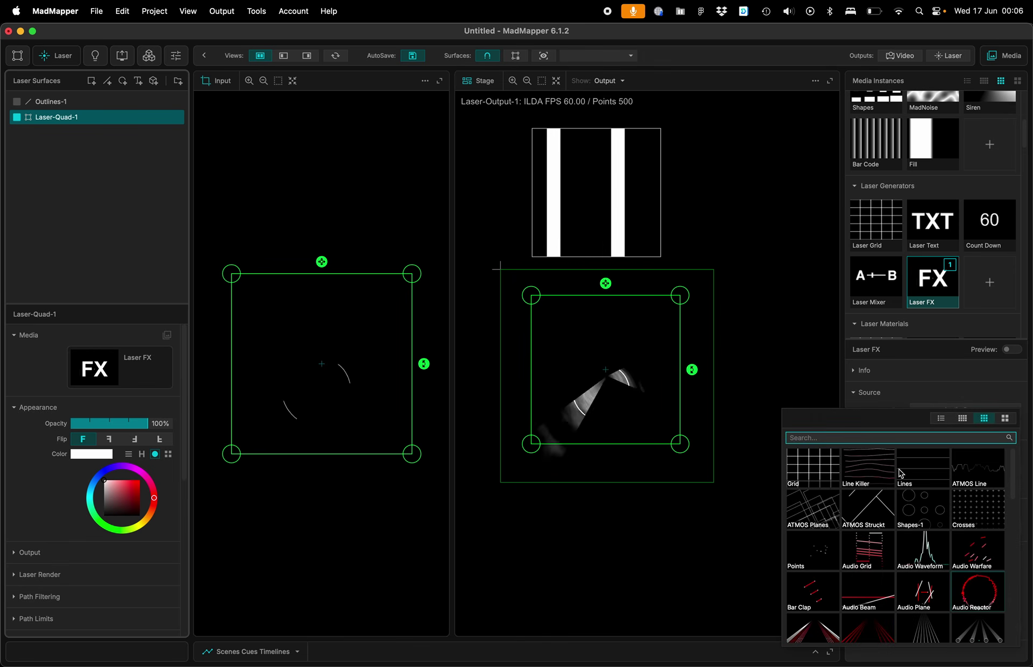
click(880, 400)
click(881, 399)
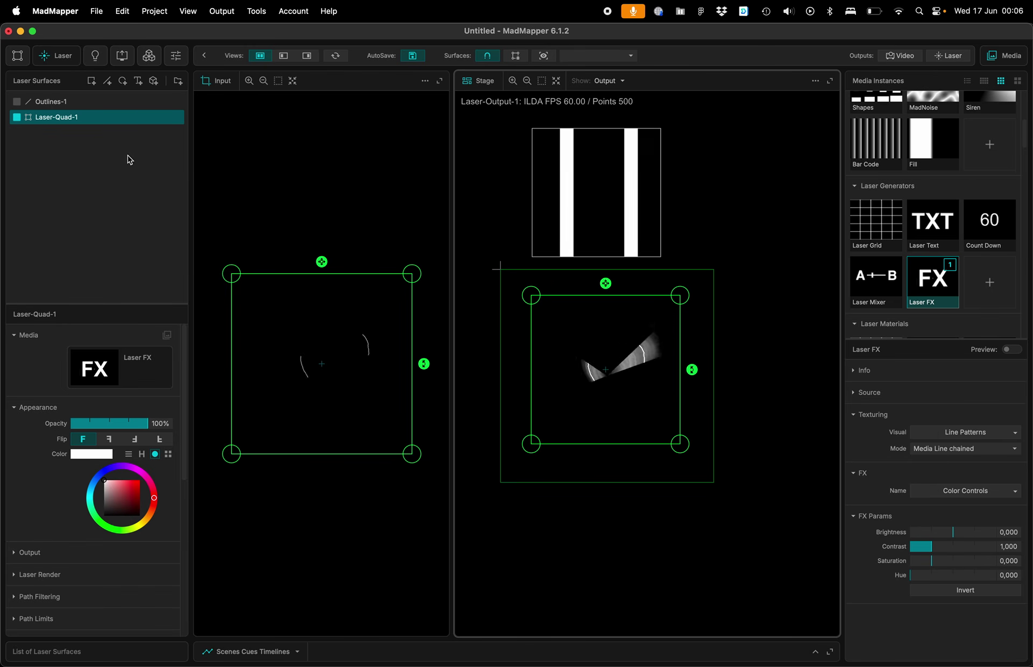
drag(618, 380, 621, 385)
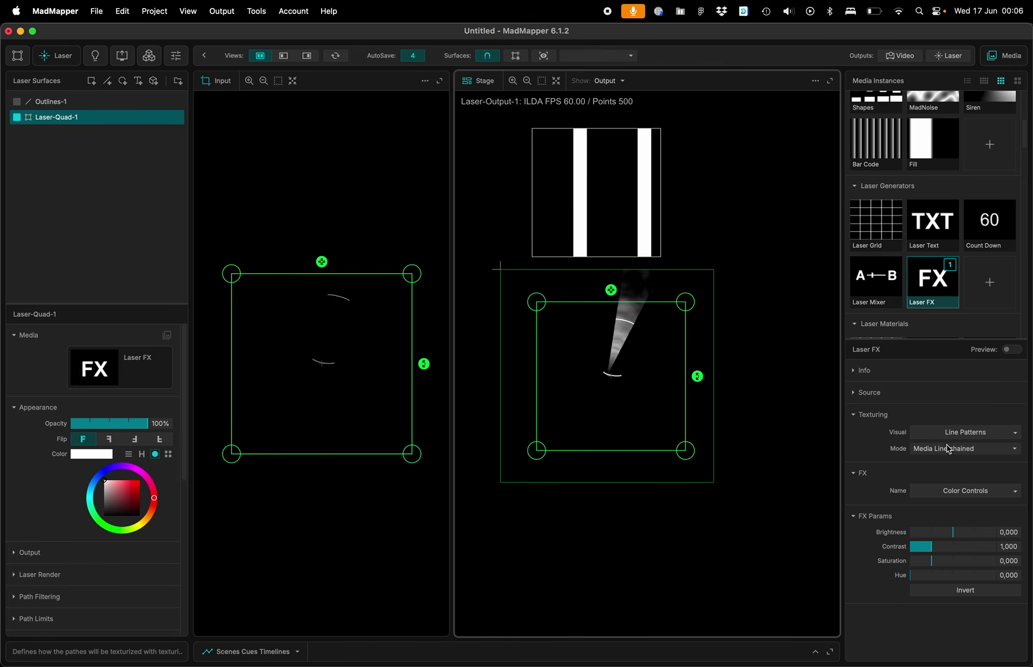
click(872, 393)
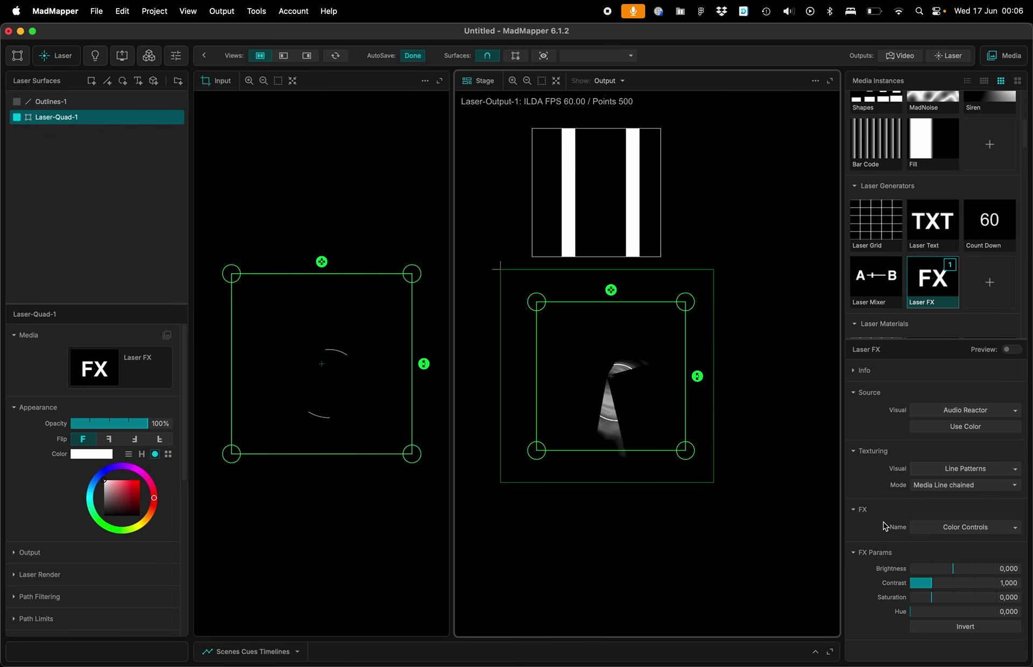
Set the Laser FX texturing visual to Solid Color and its effect to Beams
click(940, 470)
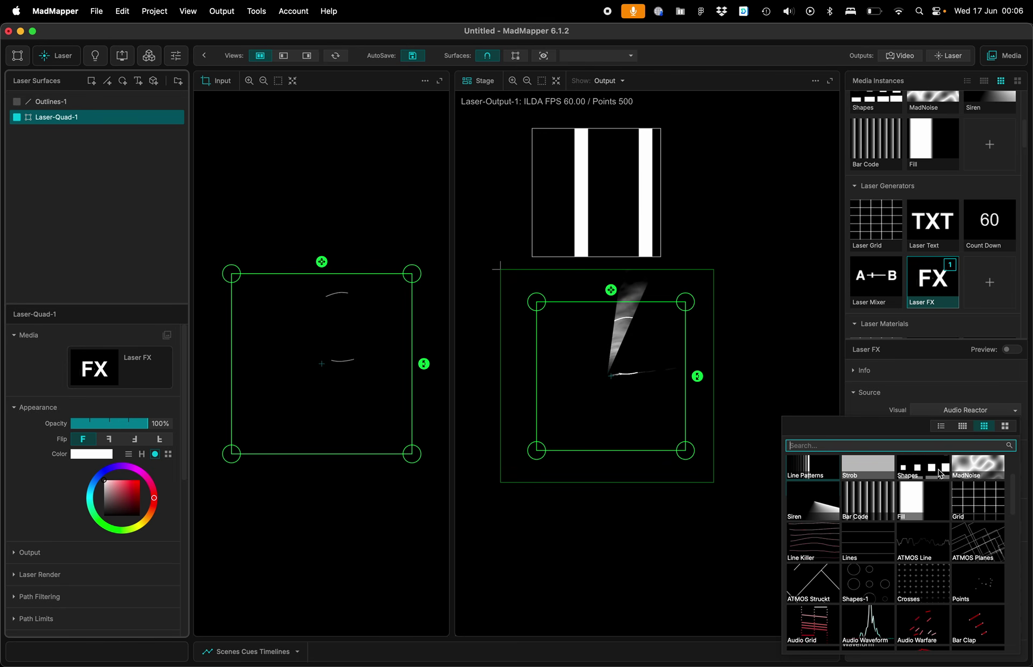
scroll(893, 484, up, 2)
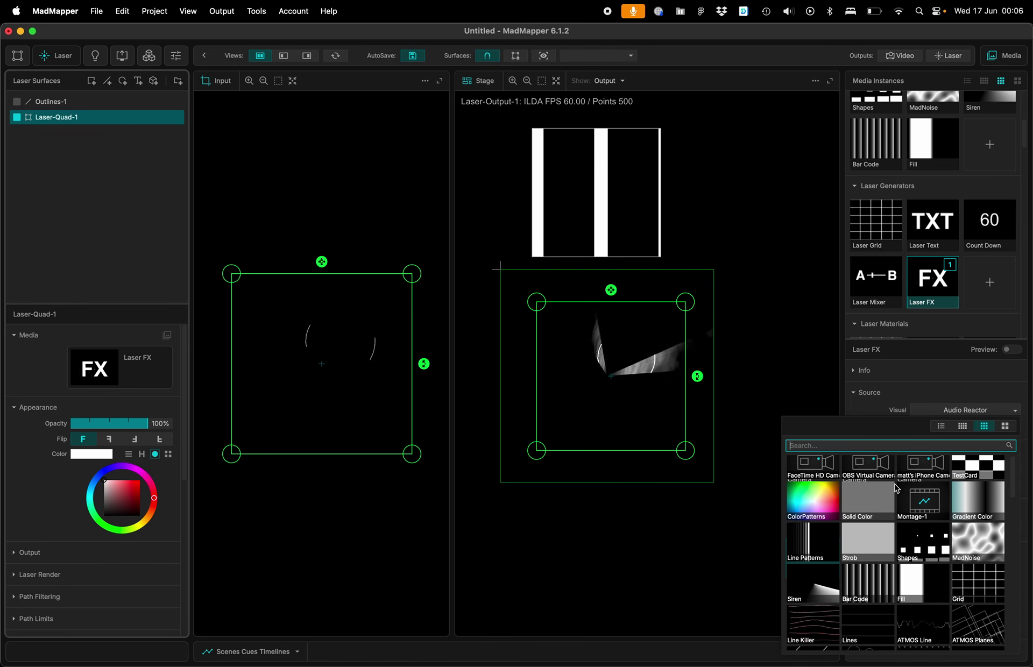
click(861, 498)
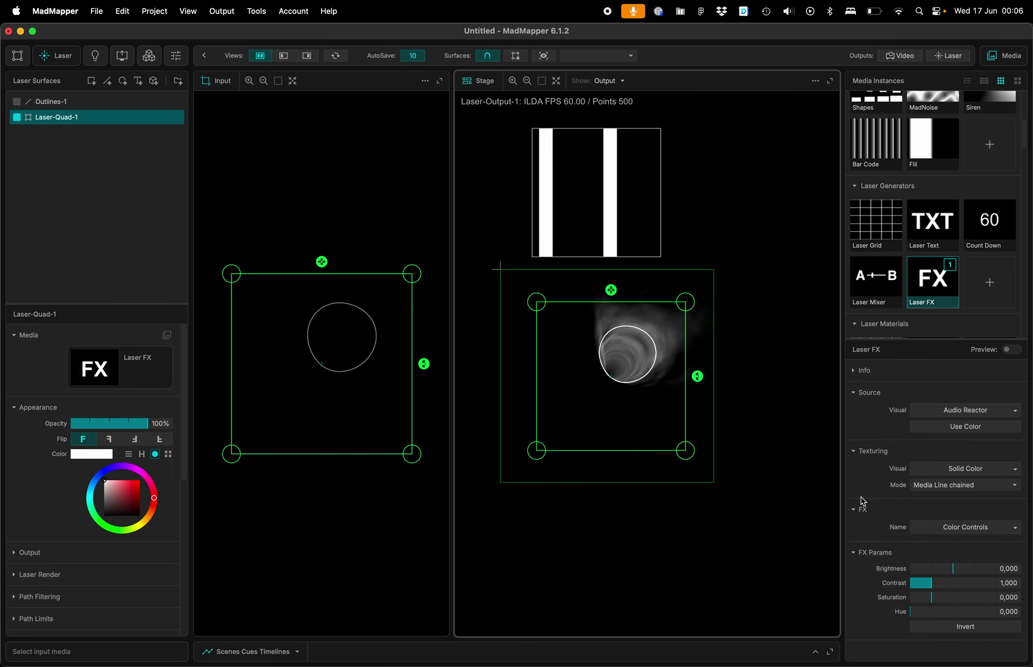
click(874, 452)
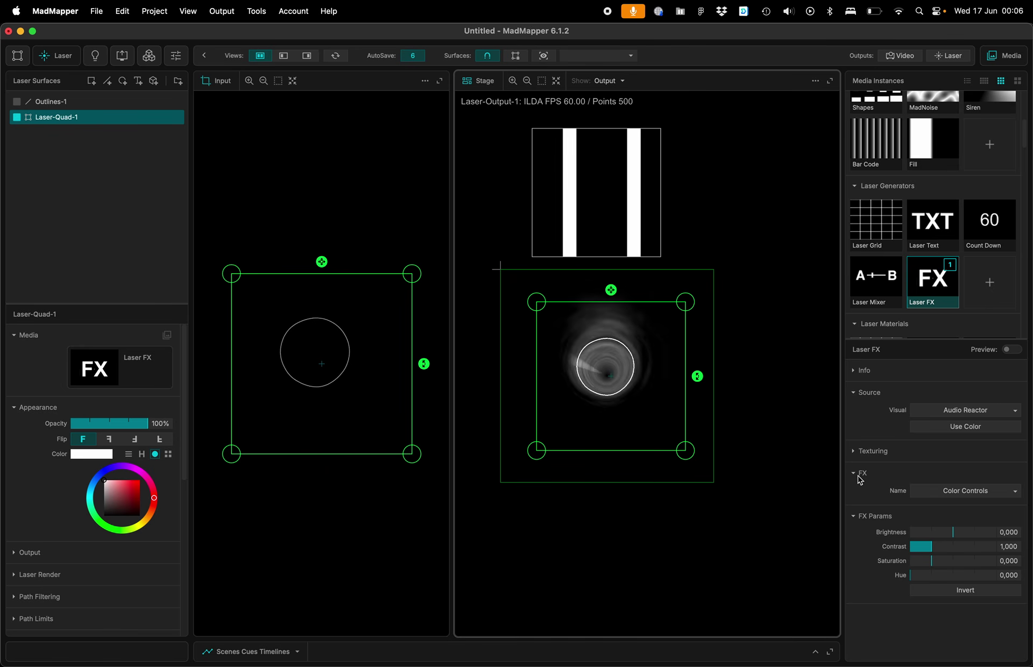
click(942, 494)
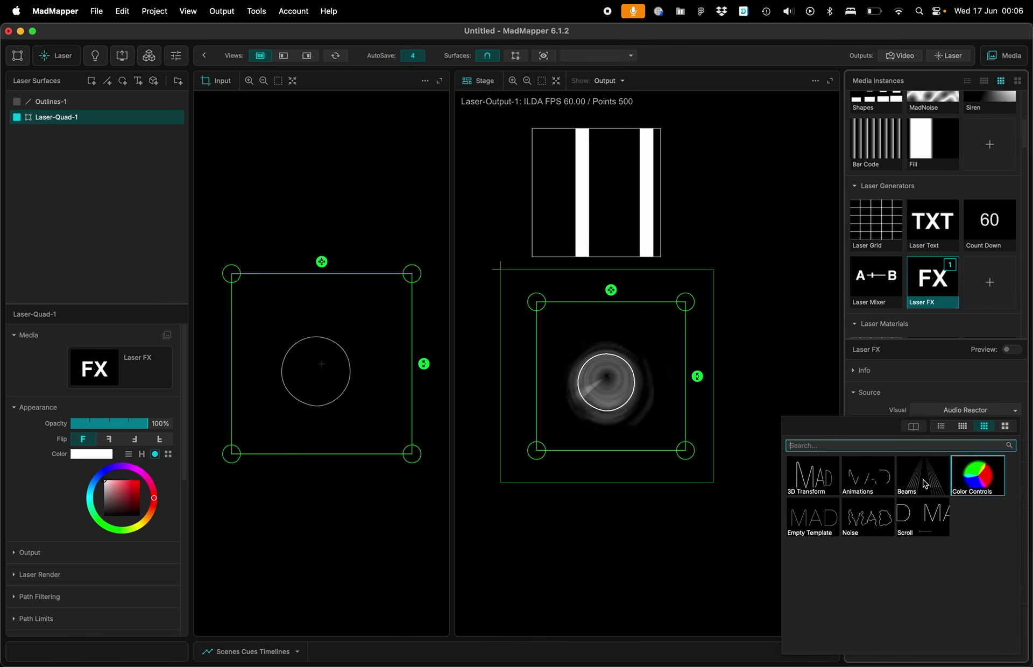
click(924, 484)
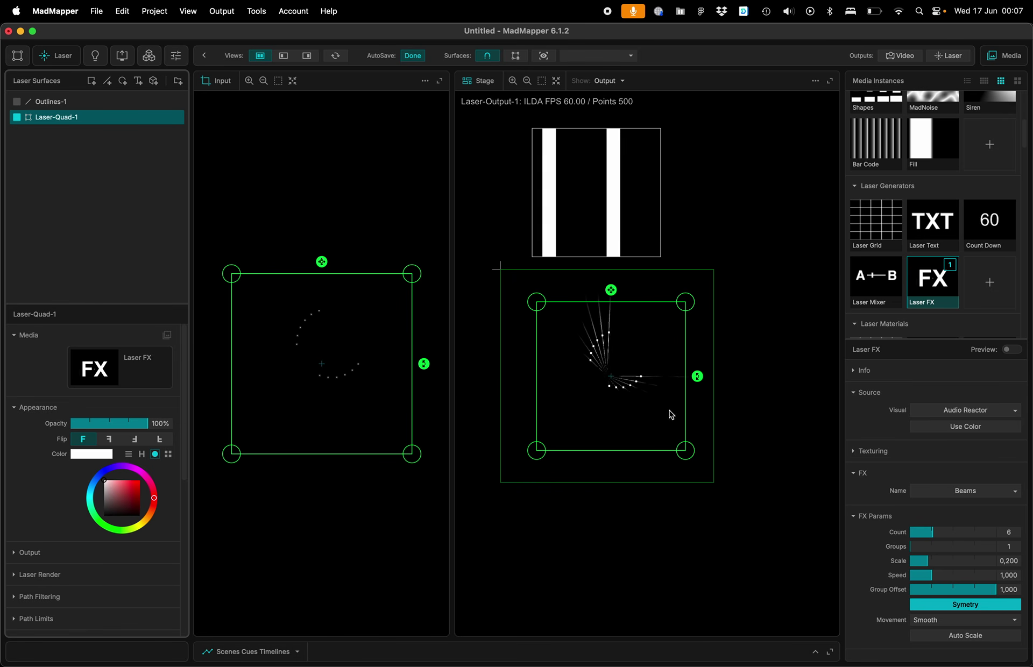
Add the Audio Reactor laser material to the stage as a new laser quad to the right of the laser output
scroll(916, 221, down, 10)
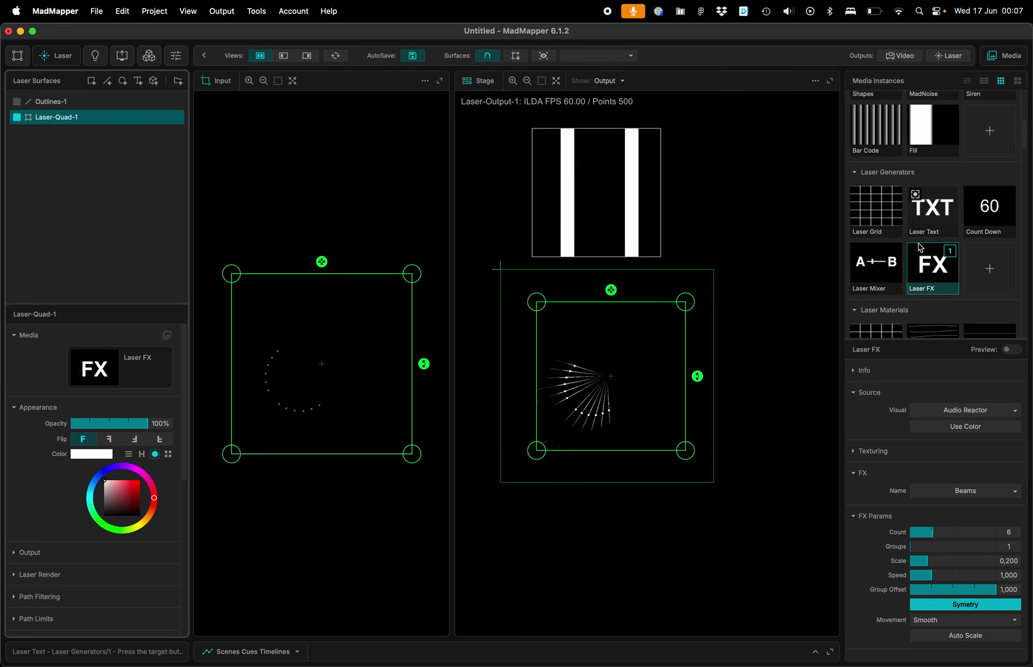
scroll(964, 305, down, 3)
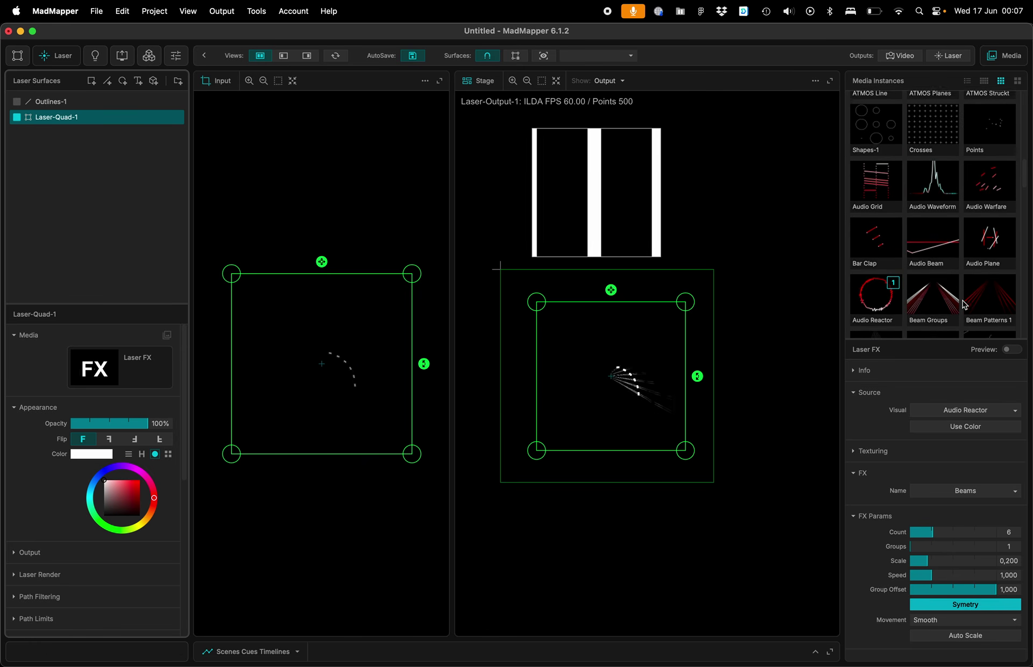
drag(883, 259, 807, 397)
scroll(807, 397, down, 5)
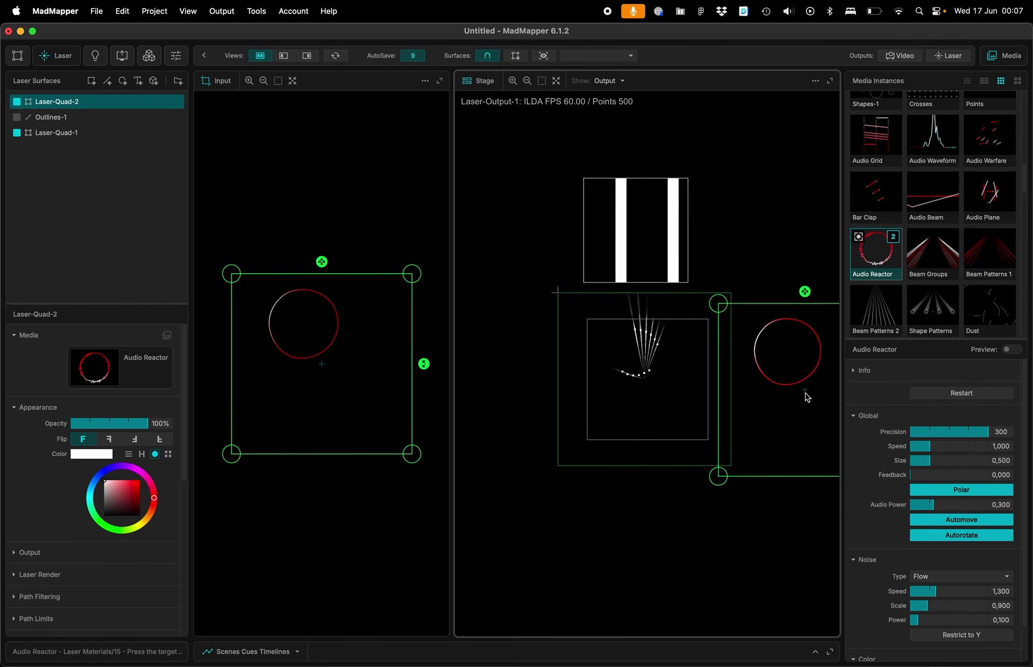
scroll(808, 397, right, 3)
scroll(715, 370, down, 5)
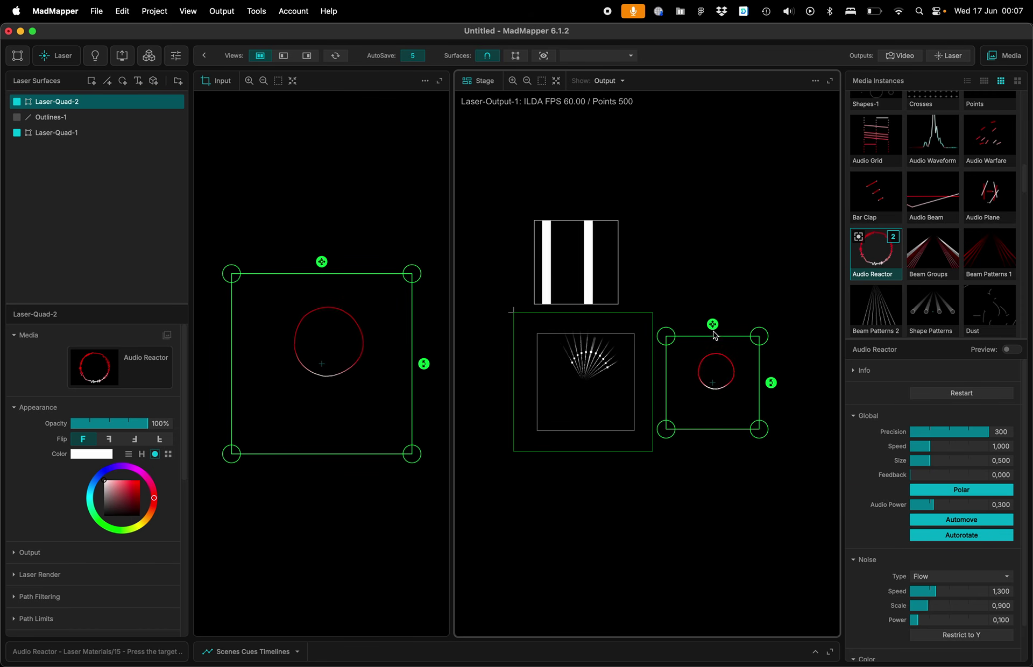
Add the Laser Mixer generator to the stage as a new laser quad below the laser output
click(611, 386)
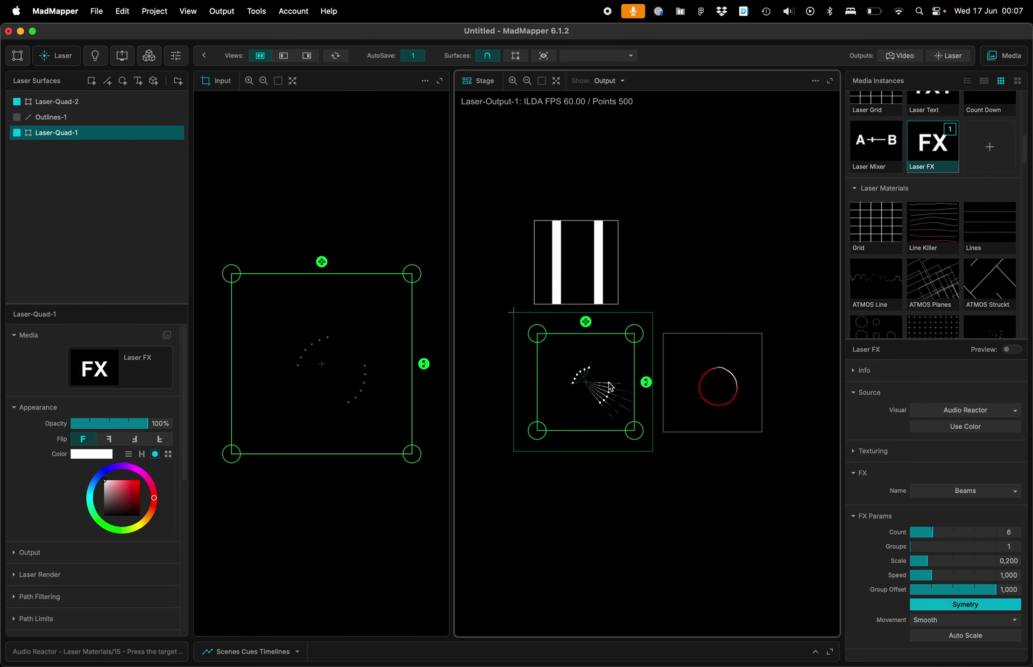
scroll(925, 156, up, 3)
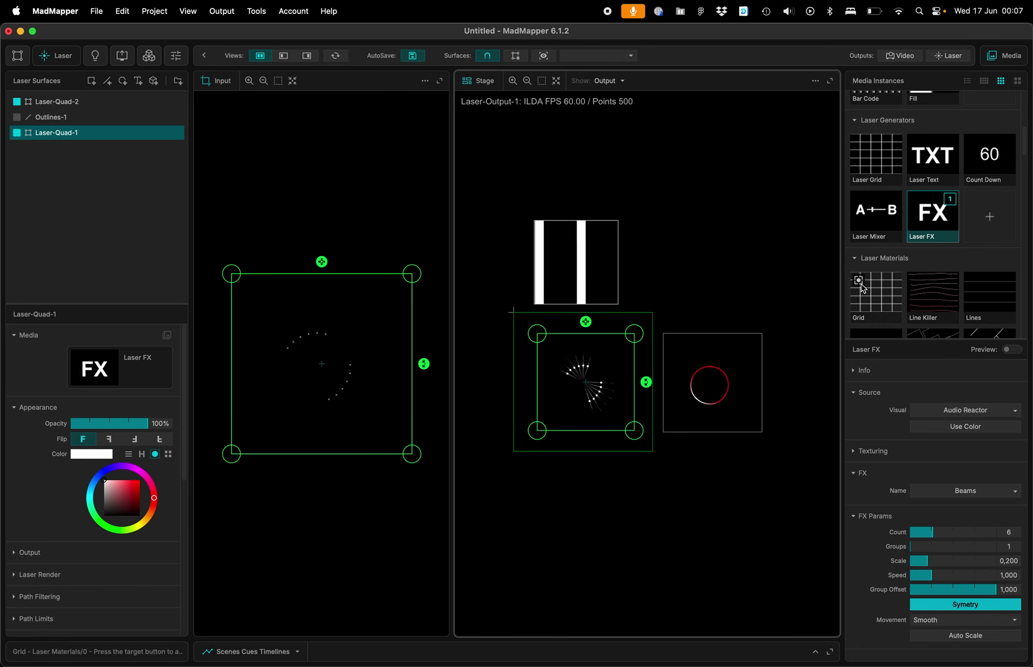
click(880, 224)
drag(880, 224, 596, 530)
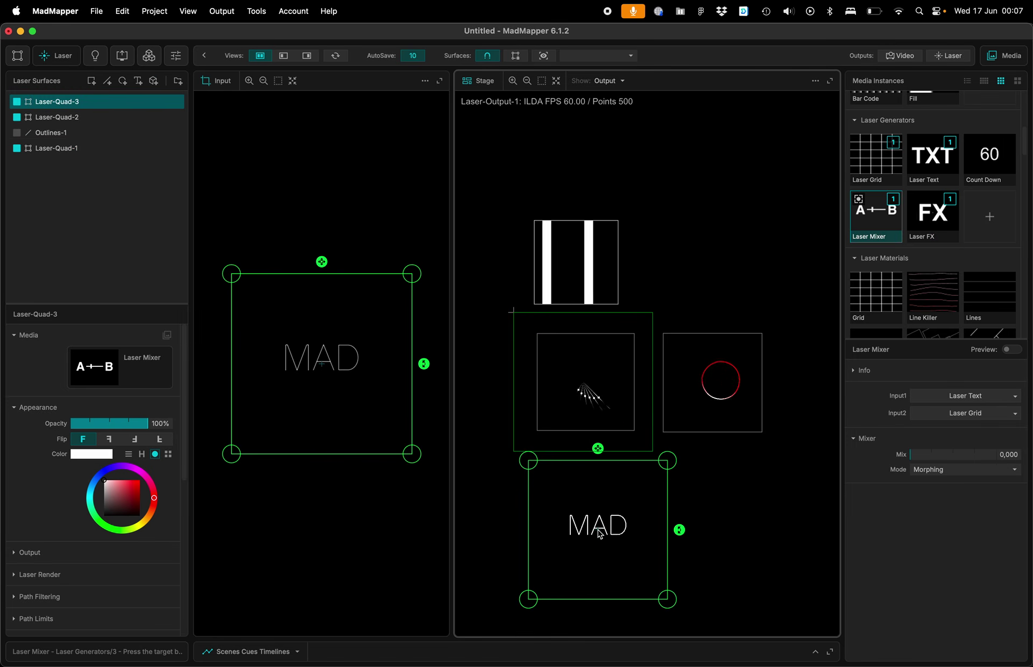
Set the Laser Mixer's Input1 to Audio Reactor and Input2 to Mandala, and nudge its quad slightly within the stage
click(952, 398)
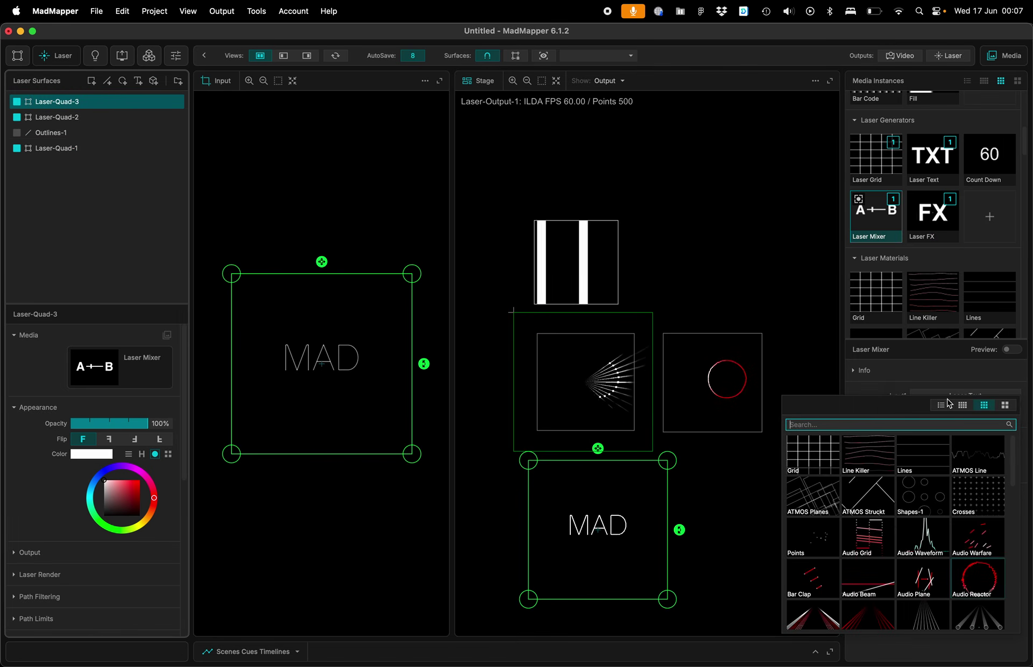
click(978, 576)
click(961, 412)
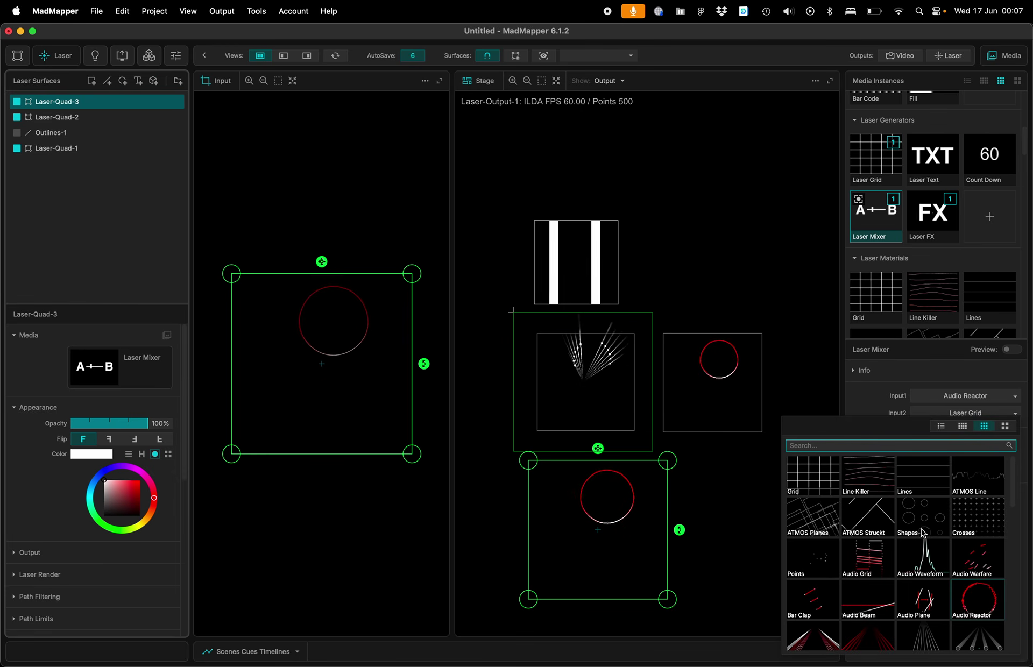
scroll(924, 532, down, 10)
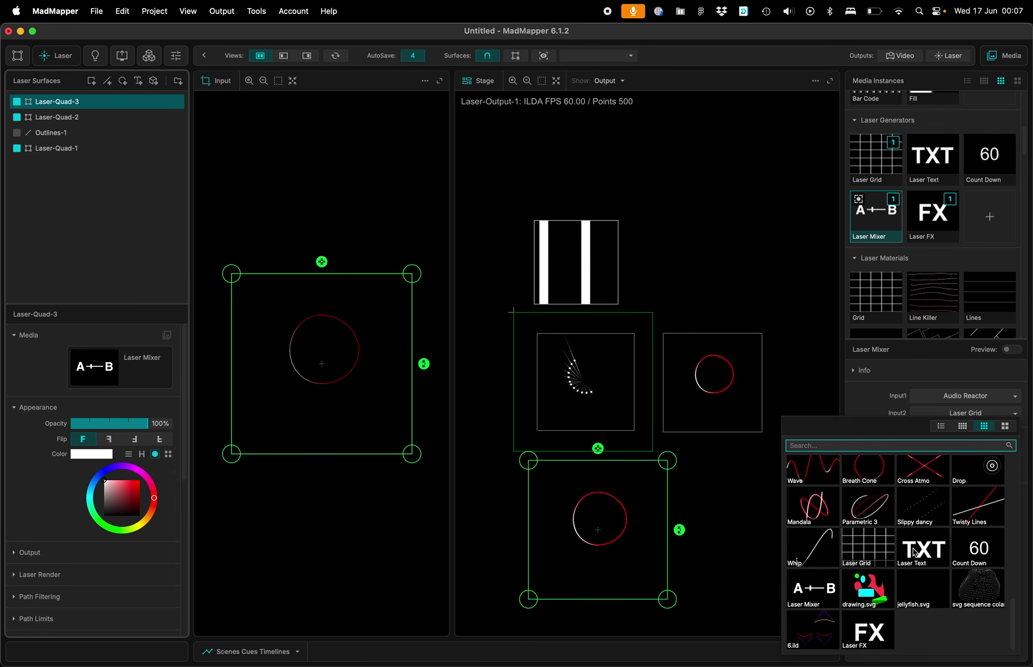
click(836, 518)
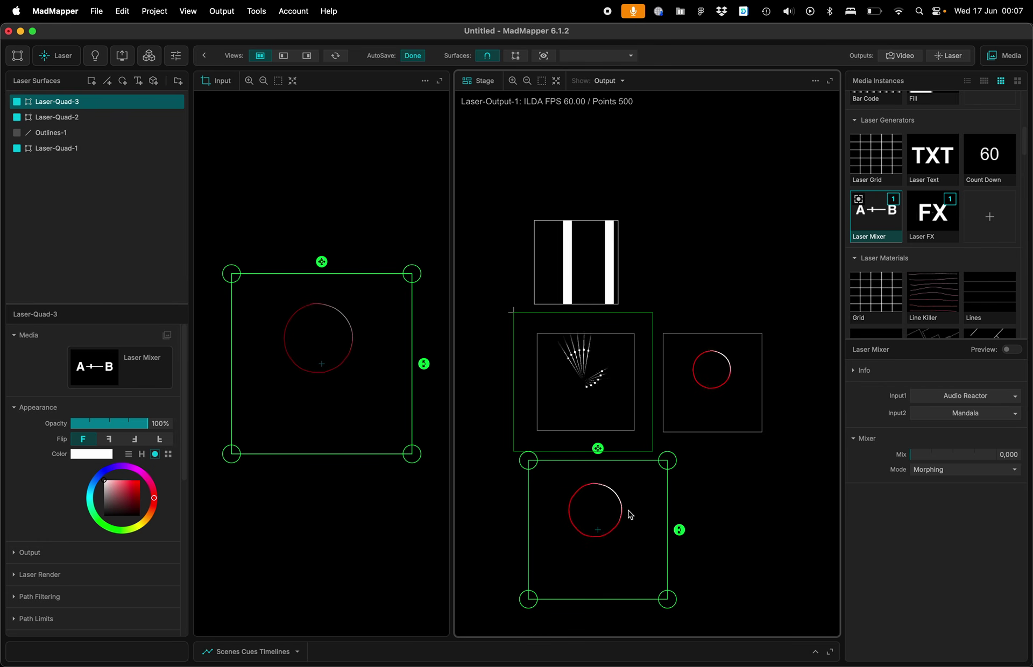
drag(629, 514, 633, 516)
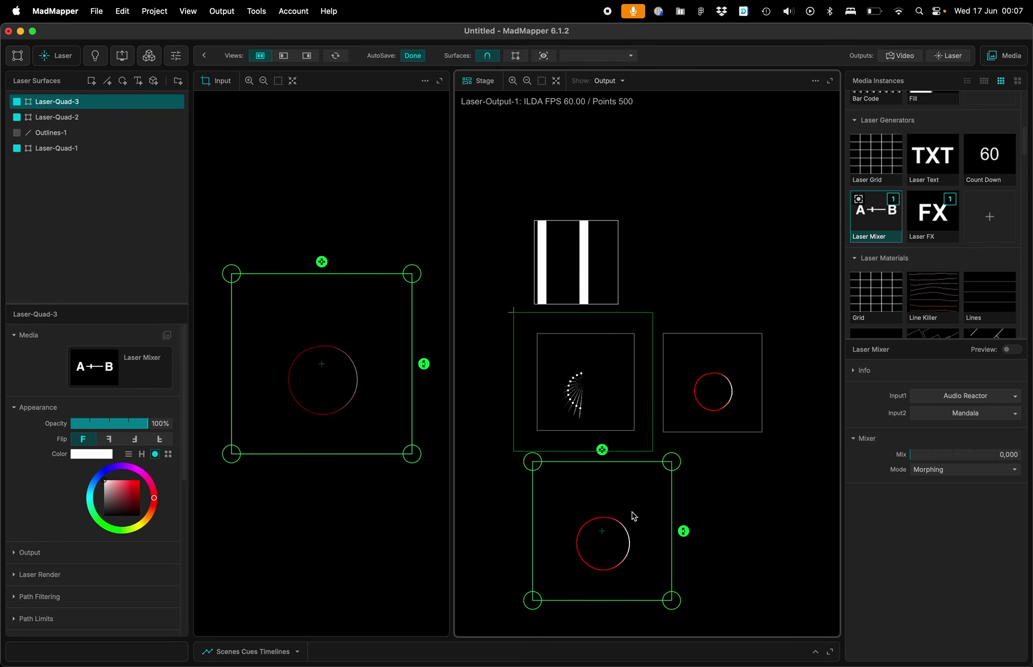
Sweep the Laser Mixer's Mix value, replace Input2 with Laser FX, and return Mix to 0
click(915, 456)
drag(945, 461, 915, 455)
click(949, 414)
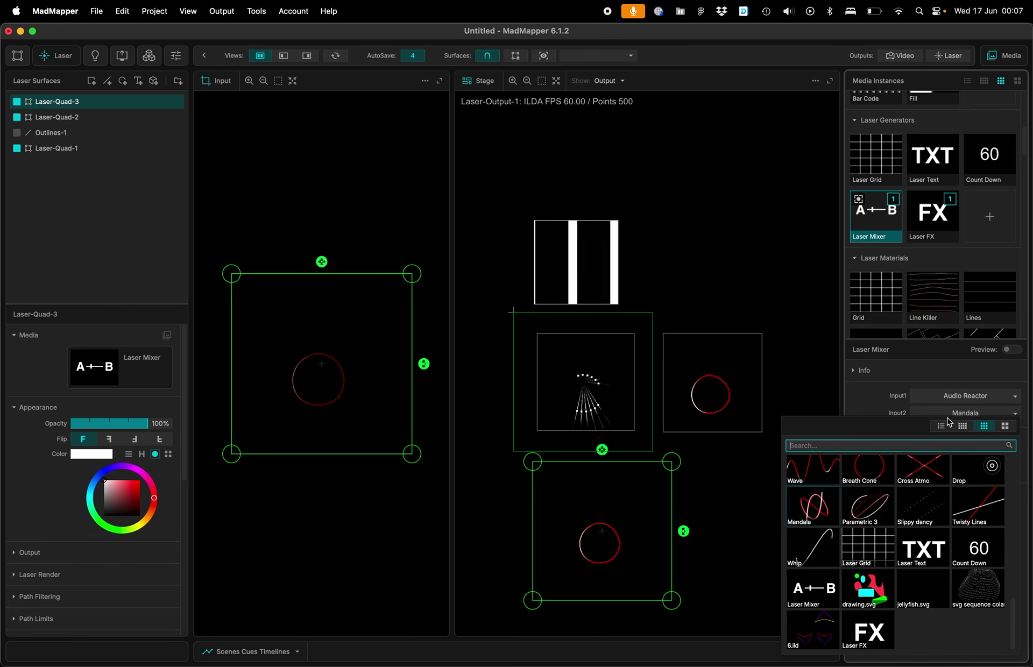
click(866, 638)
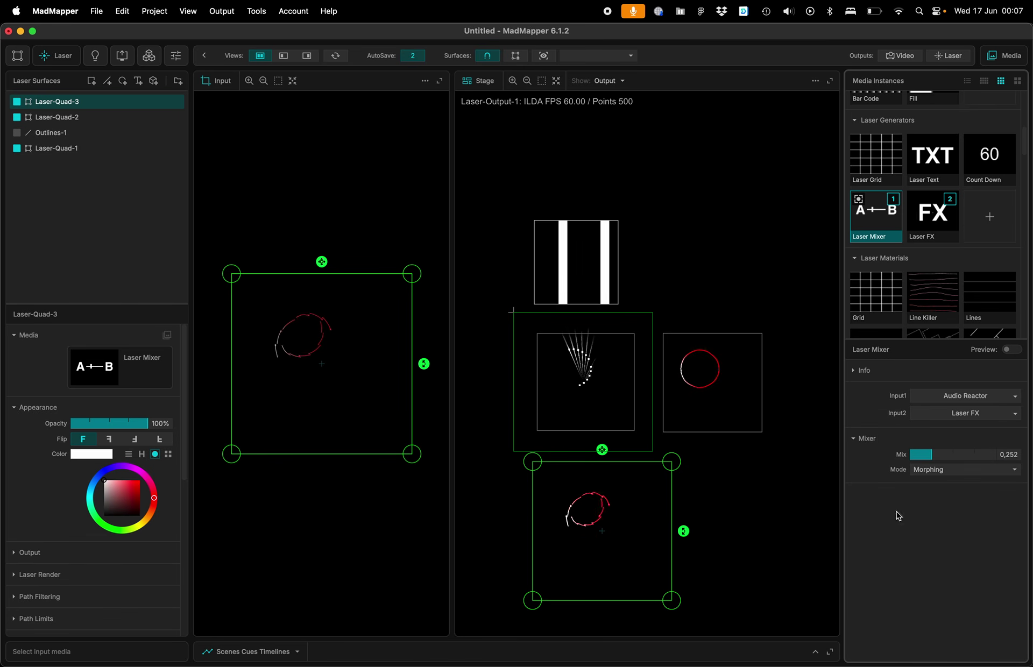
click(934, 456)
drag(915, 455, 913, 479)
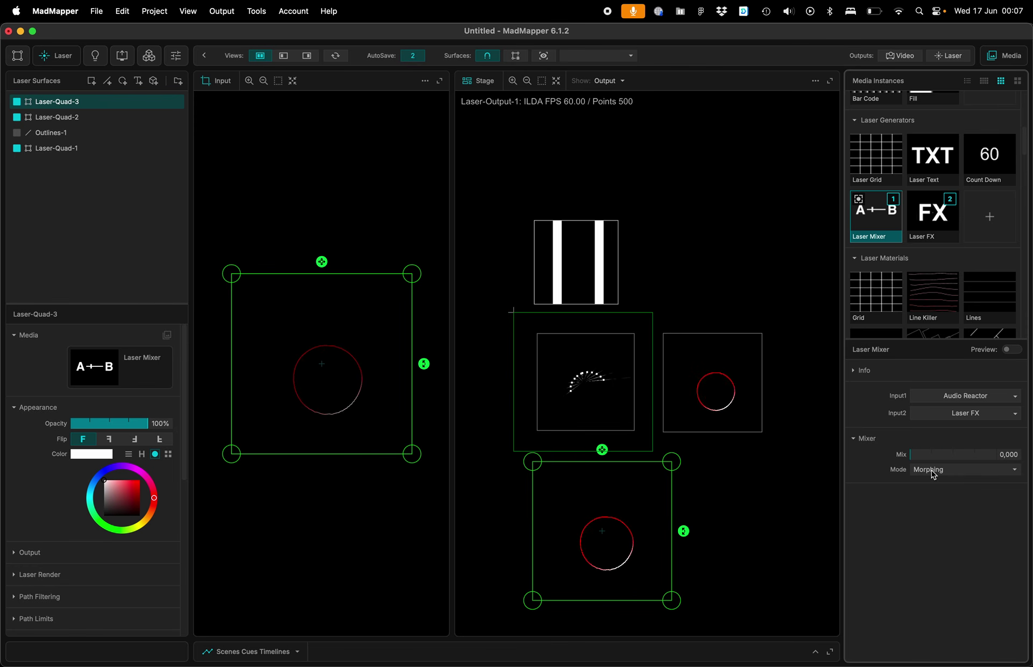
Try the Laser Mixer's Morphing Per Path mode and switch to Zoom, sweeping Mix in each mode and returning it to 0
click(933, 472)
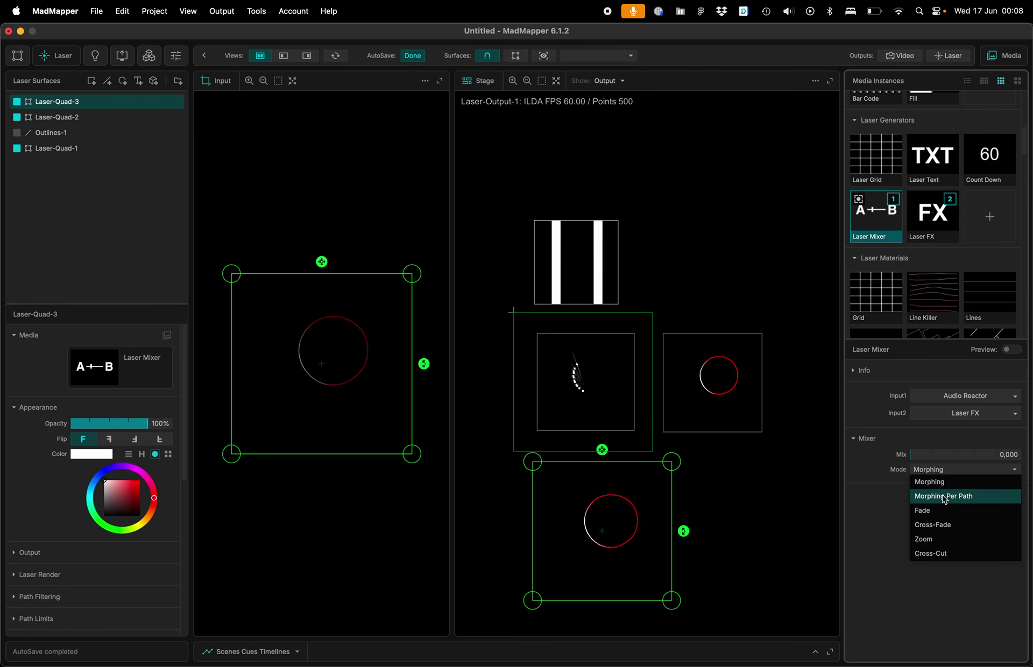
click(943, 496)
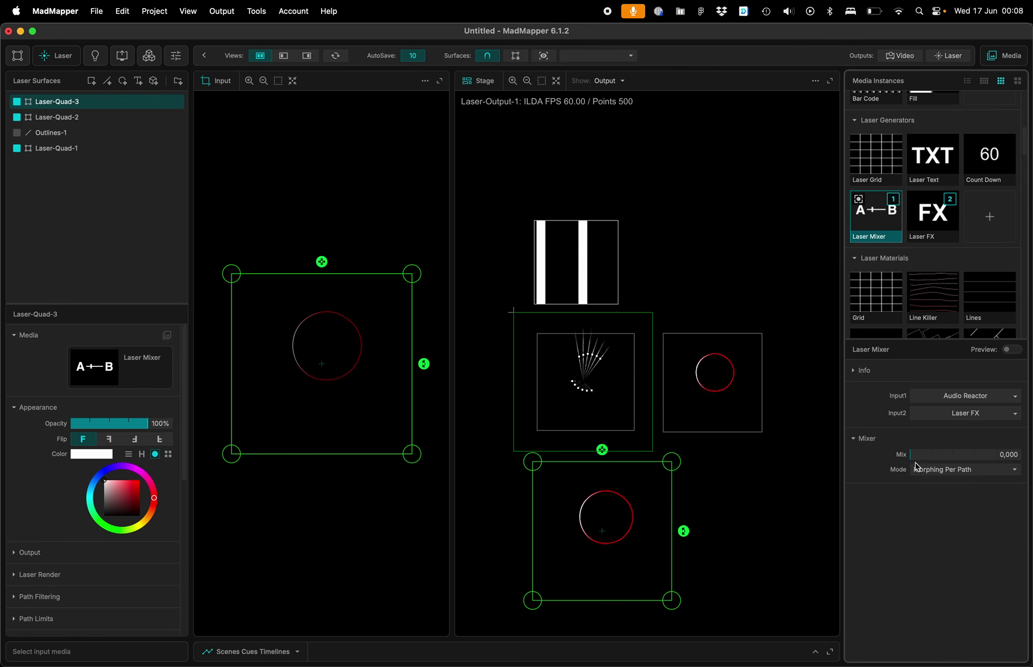
drag(919, 460, 876, 484)
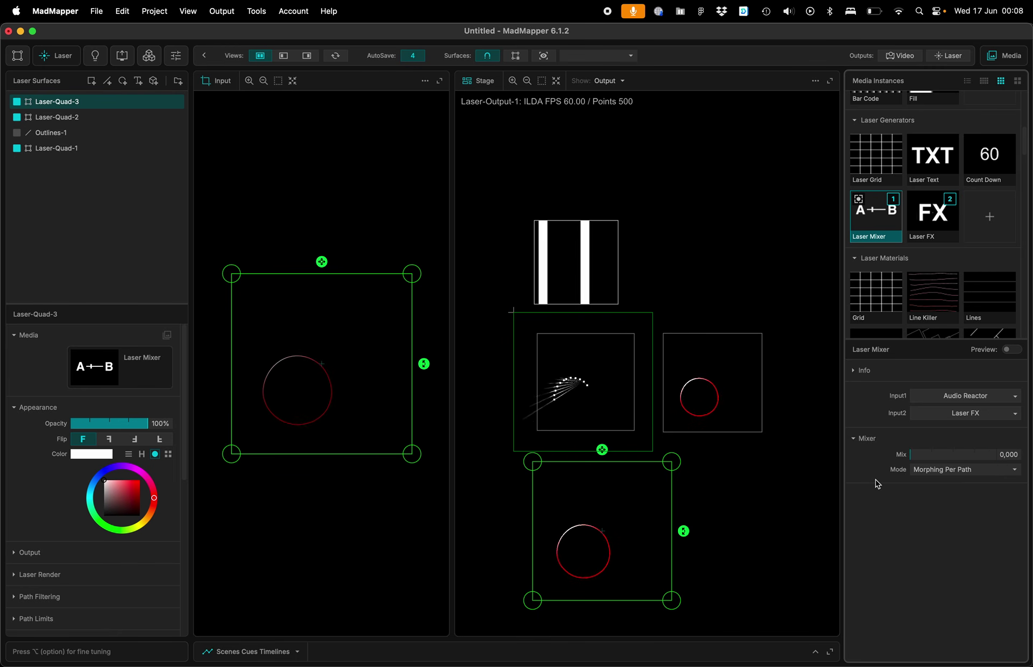
click(940, 475)
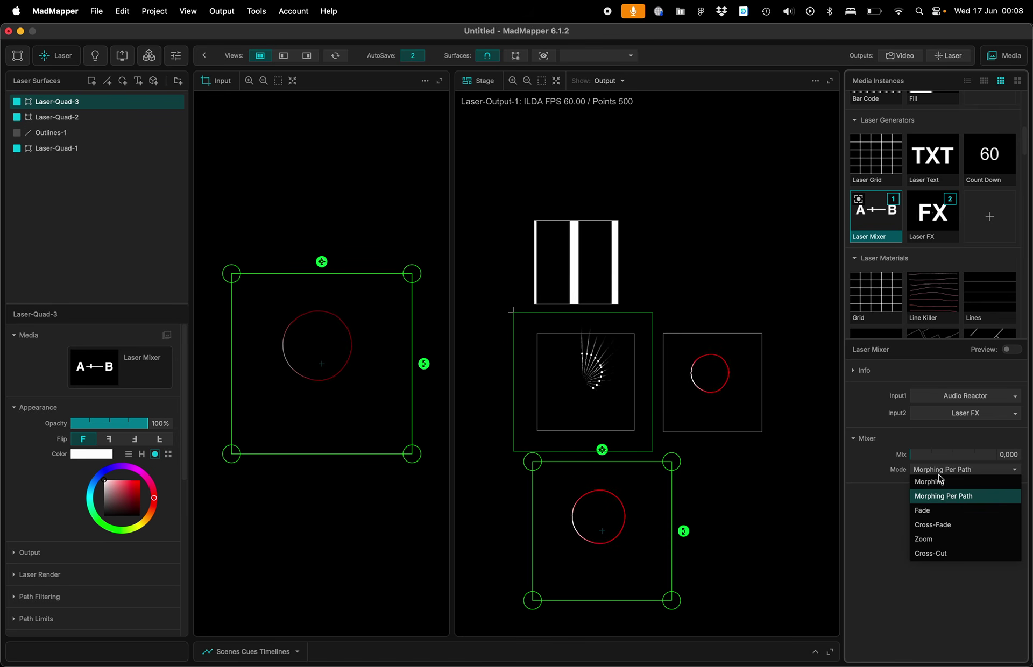
click(942, 539)
mouse_move(916, 473)
mouse_down()
mouse_move(976, 466)
mouse_move(934, 458)
mouse_move(1012, 477)
mouse_move(909, 479)
mouse_up()
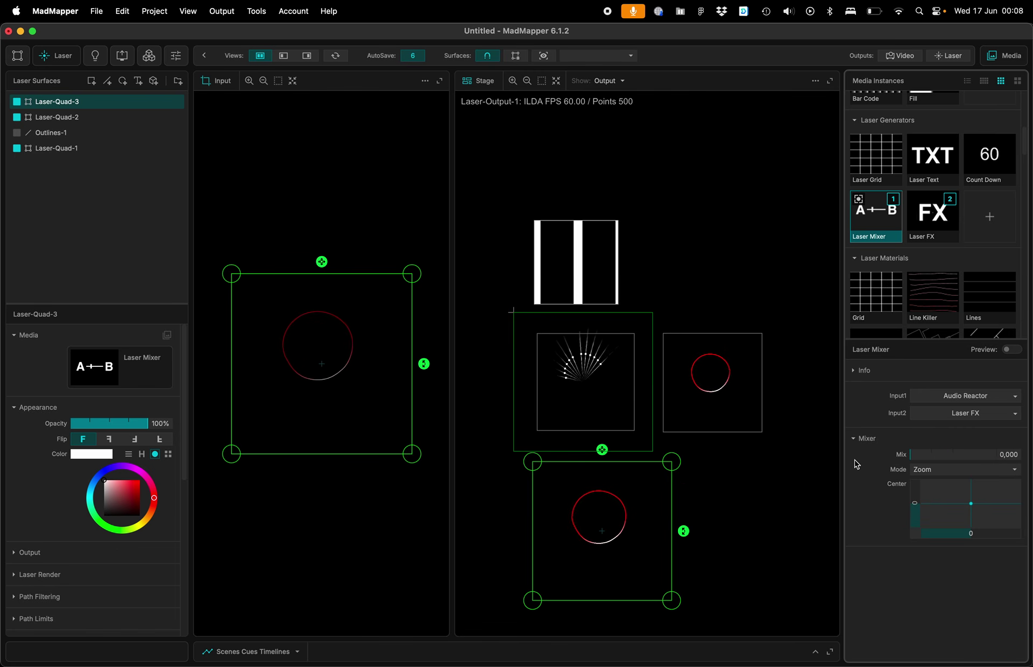
Delete the Laser Mixer quad from the stage and select Laser-Quad-1
drag(590, 526, 596, 526)
key(Delete)
click(590, 427)
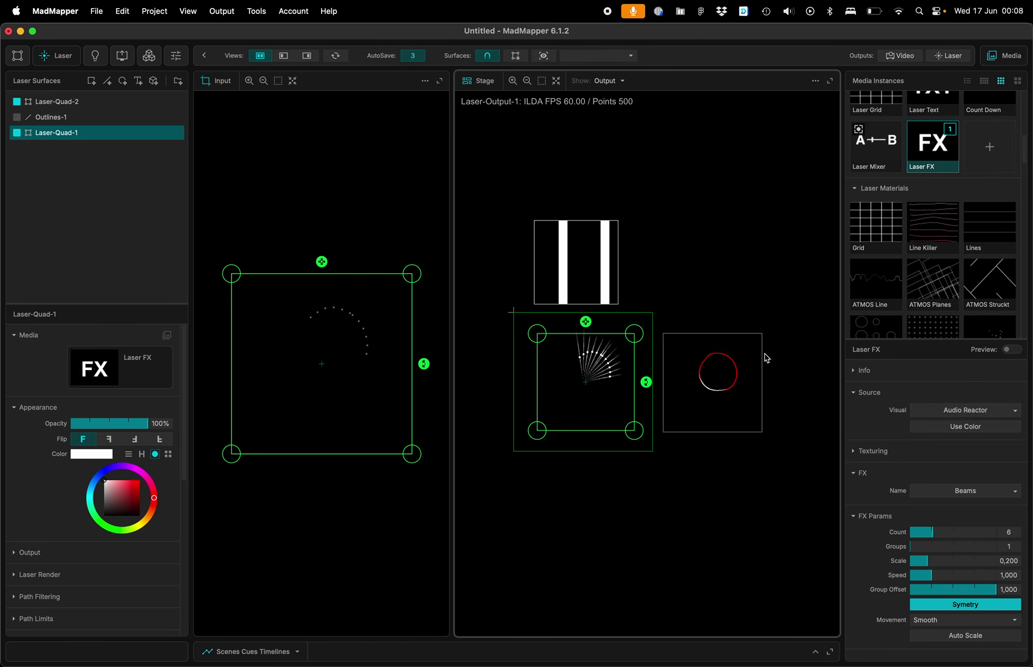
Look through the media library's laser generators, laser materials, images and movies
scroll(939, 164, up, 1)
right_click(939, 163)
click(955, 204)
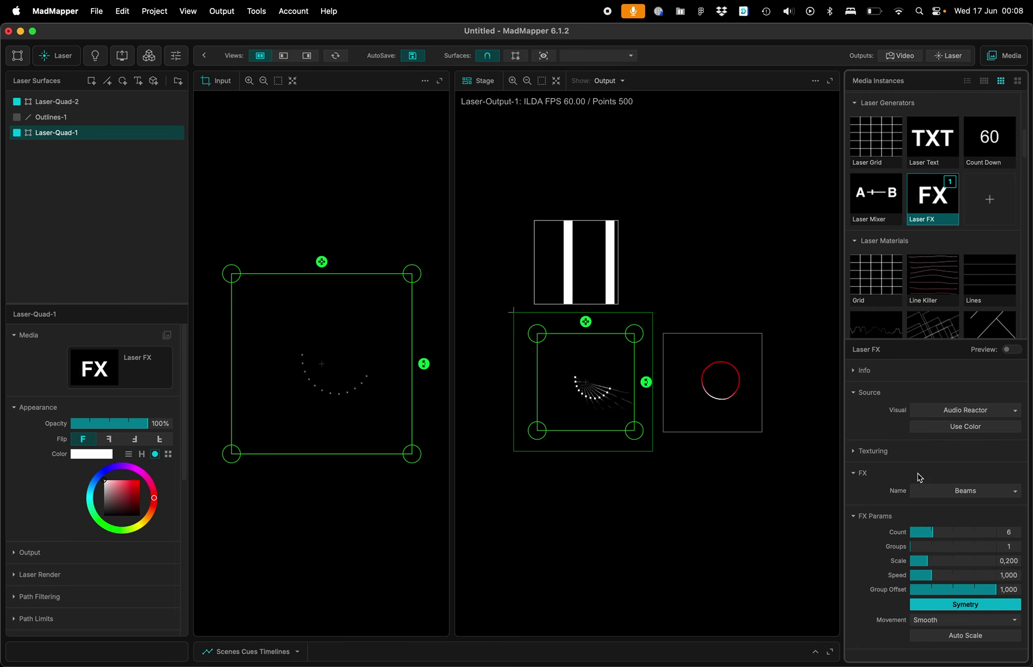
scroll(927, 301, down, 10)
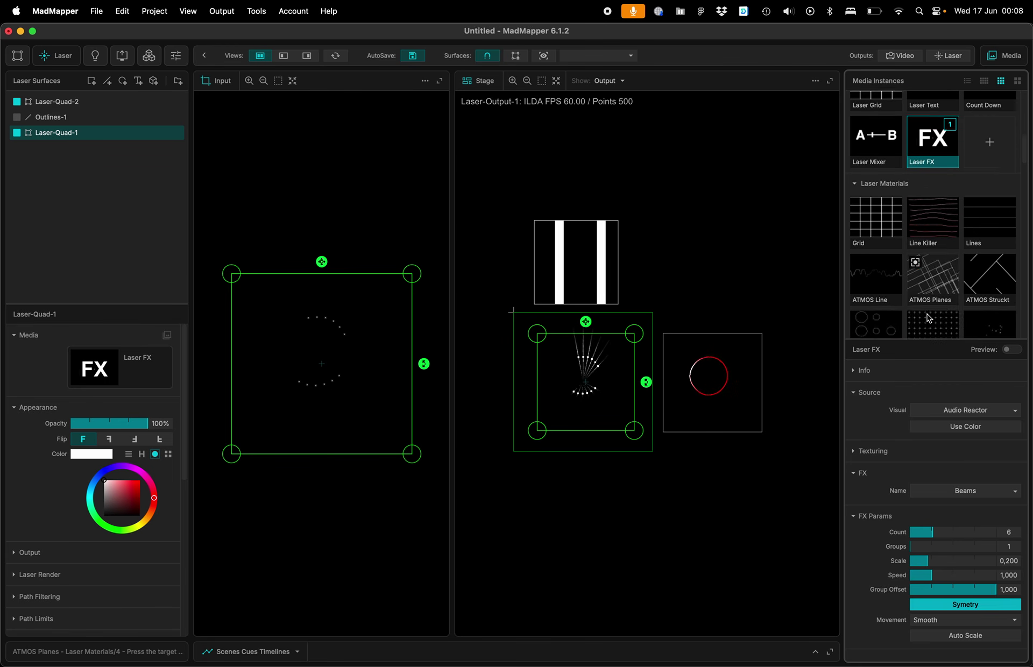
scroll(926, 316, down, 10)
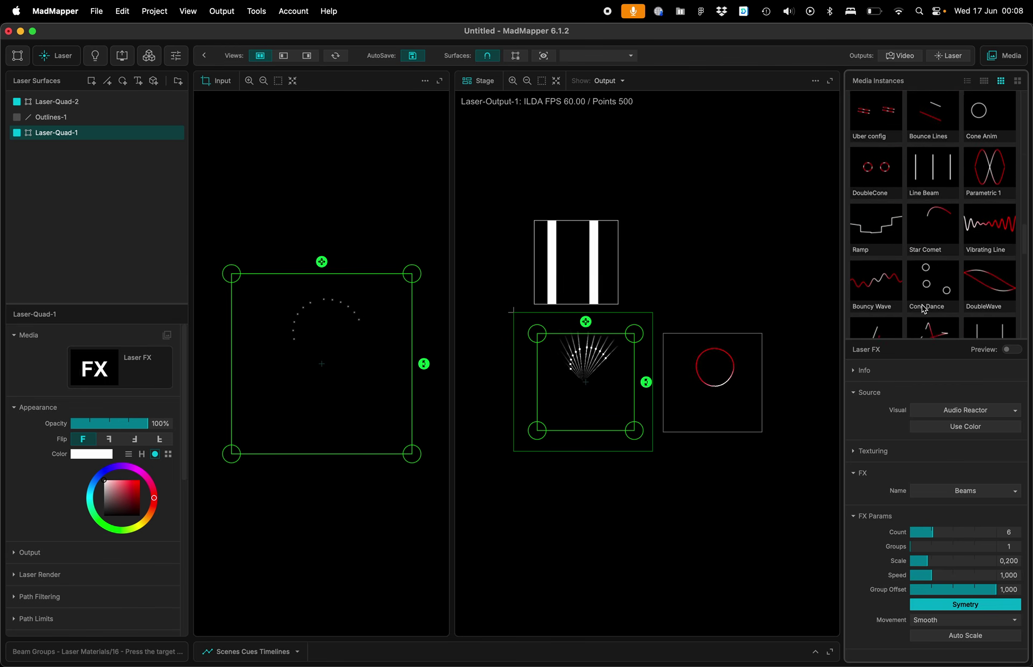
scroll(922, 315, down, 6)
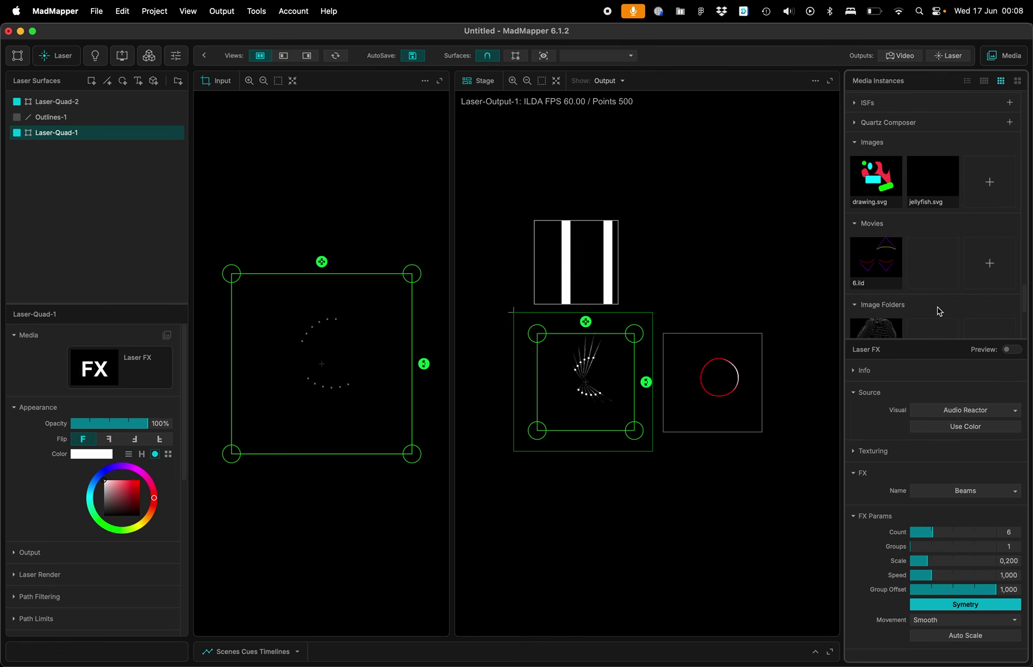
Set the Laser FX source visual to drawing.svg and its effect to Color Controls
click(943, 412)
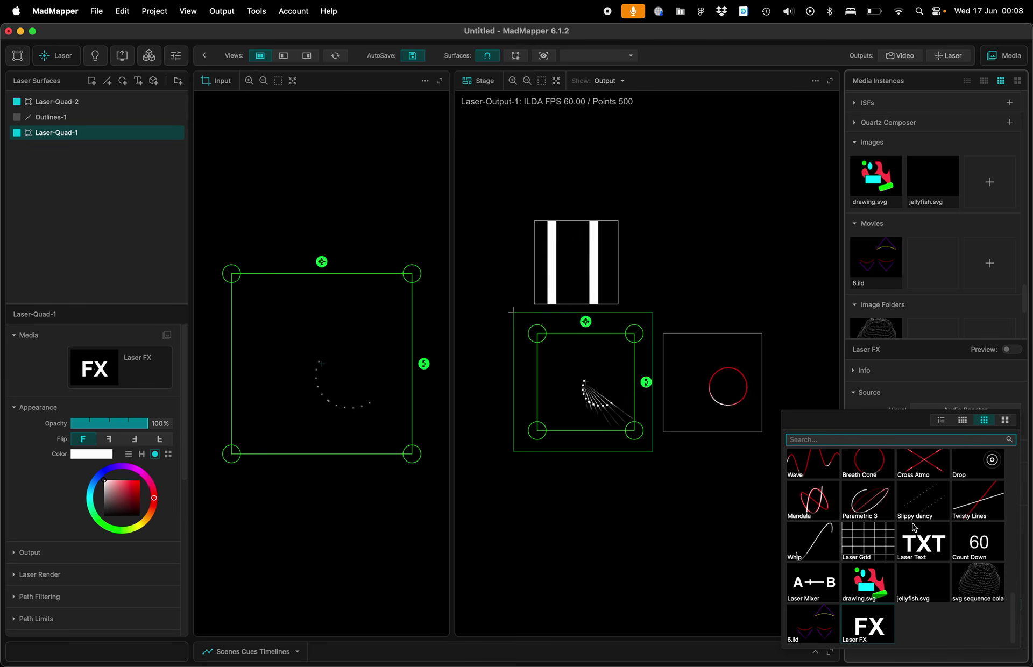
click(869, 586)
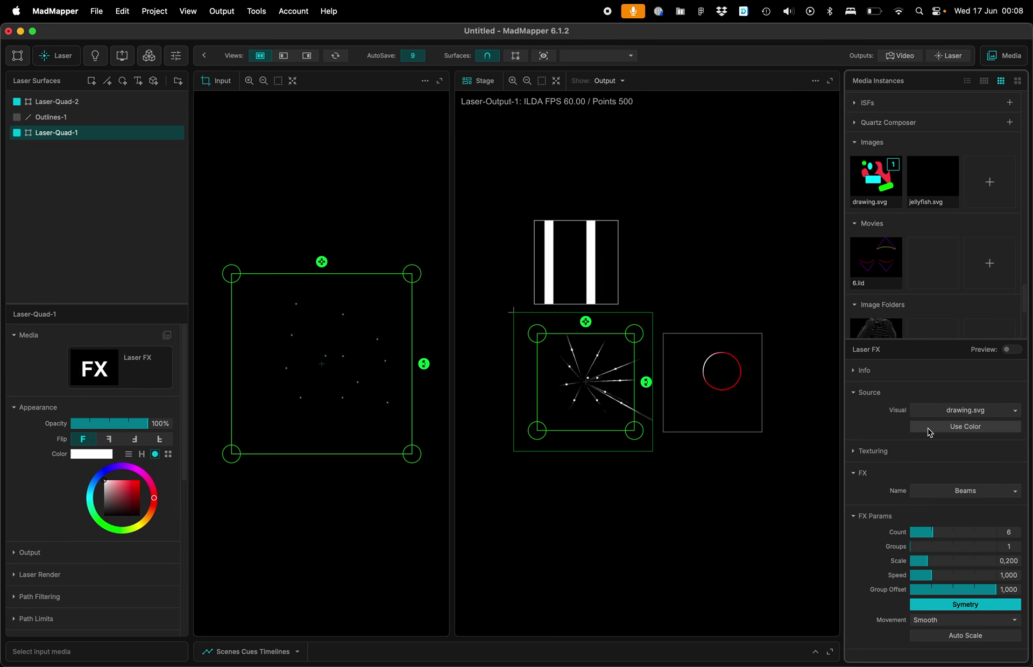
click(916, 492)
click(976, 485)
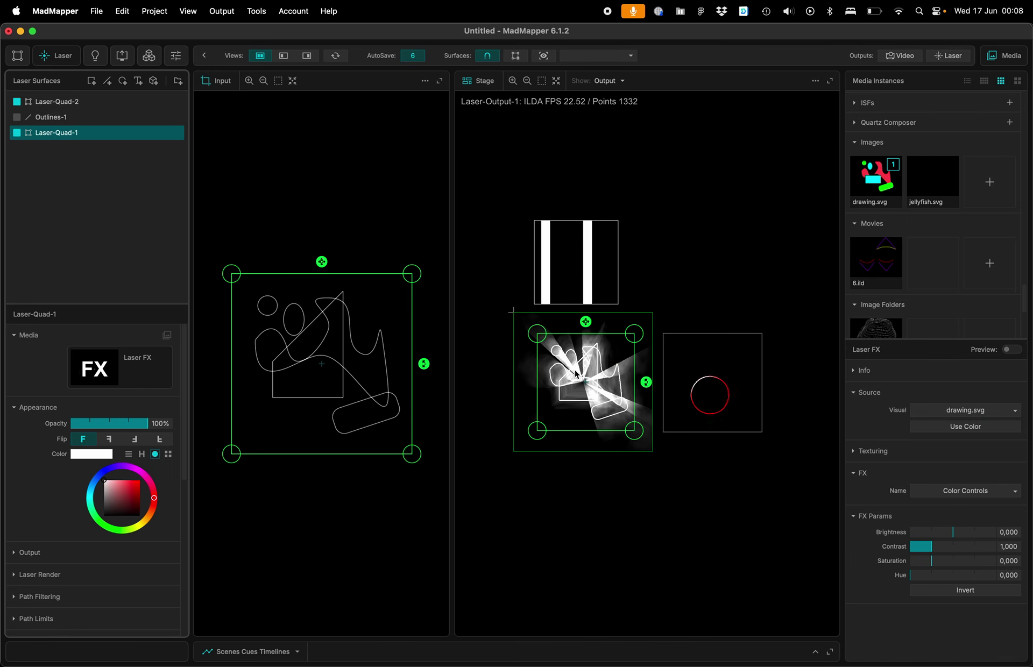
scroll(575, 374, up, 5)
scroll(568, 480, up, 3)
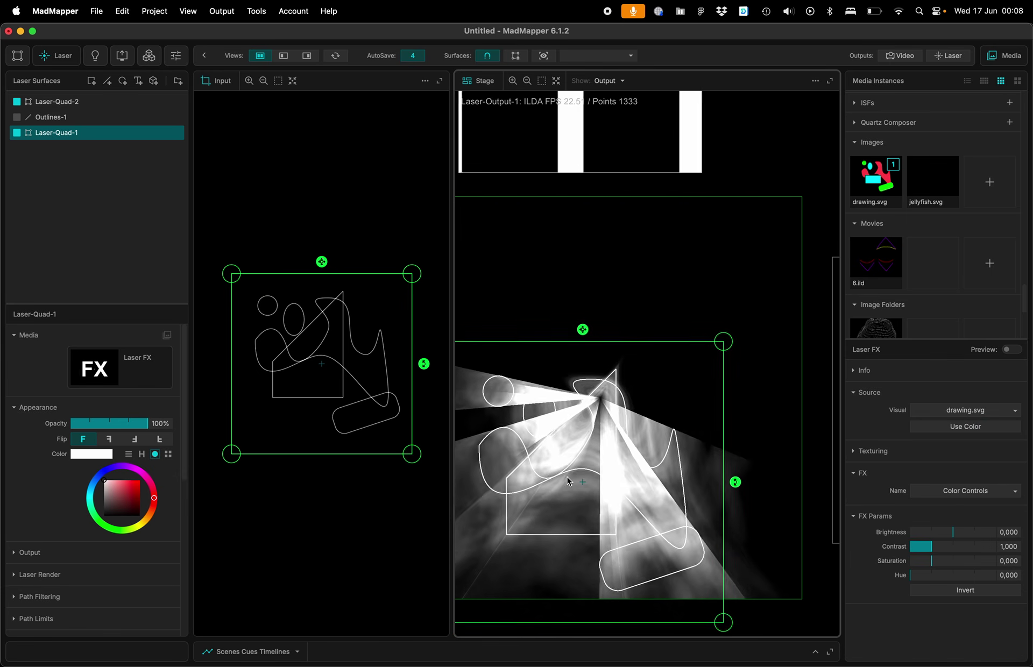
scroll(568, 481, down, 3)
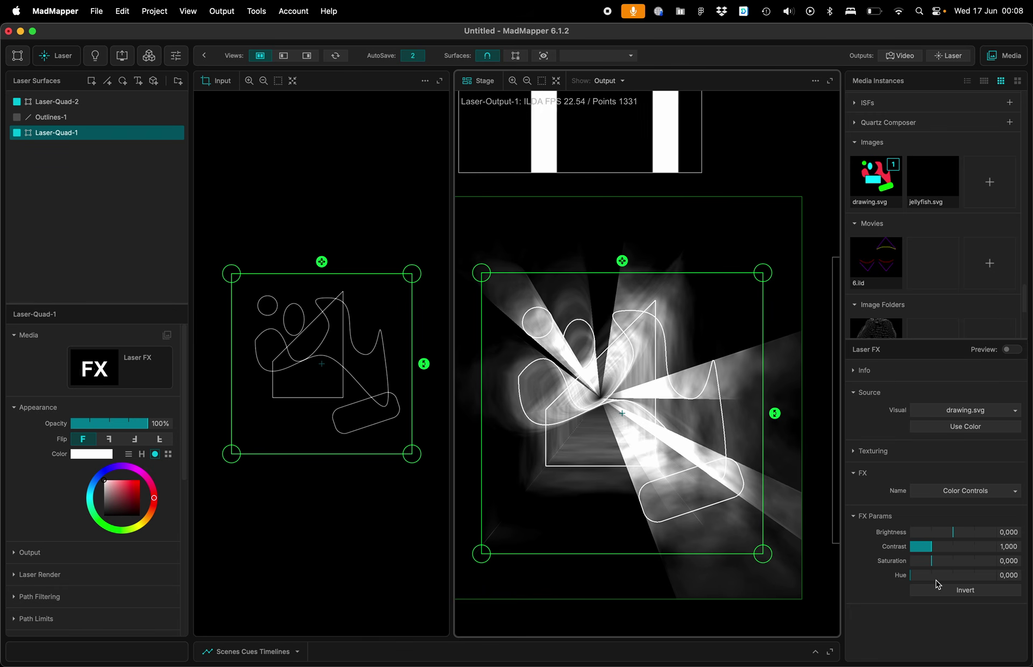
Try Line Patterns as the Laser FX texturing visual and restore it to Solid Color
click(870, 452)
click(958, 472)
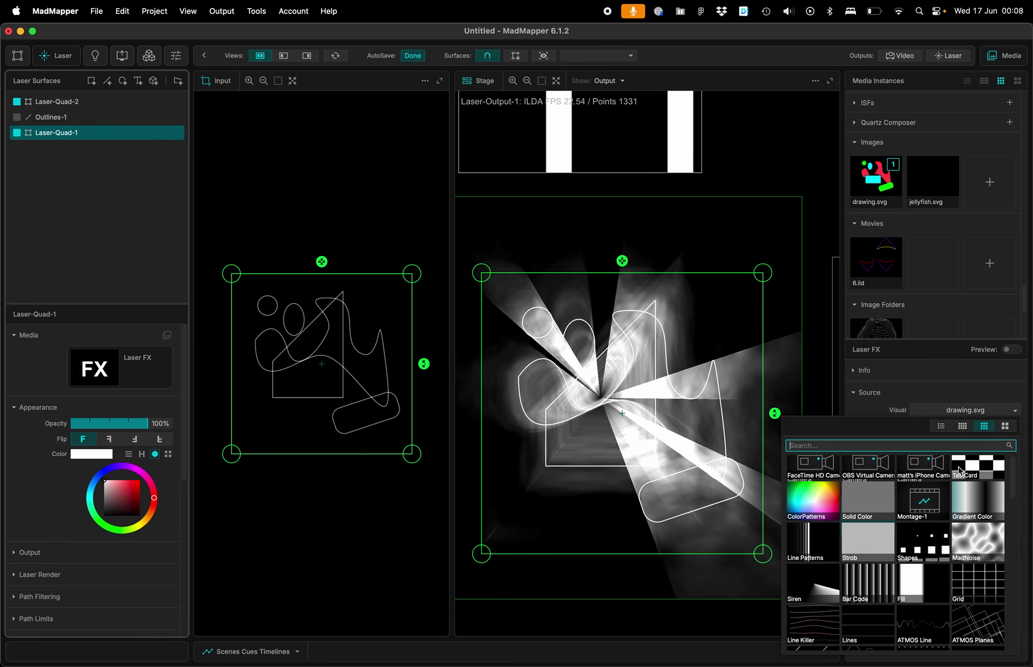
click(811, 552)
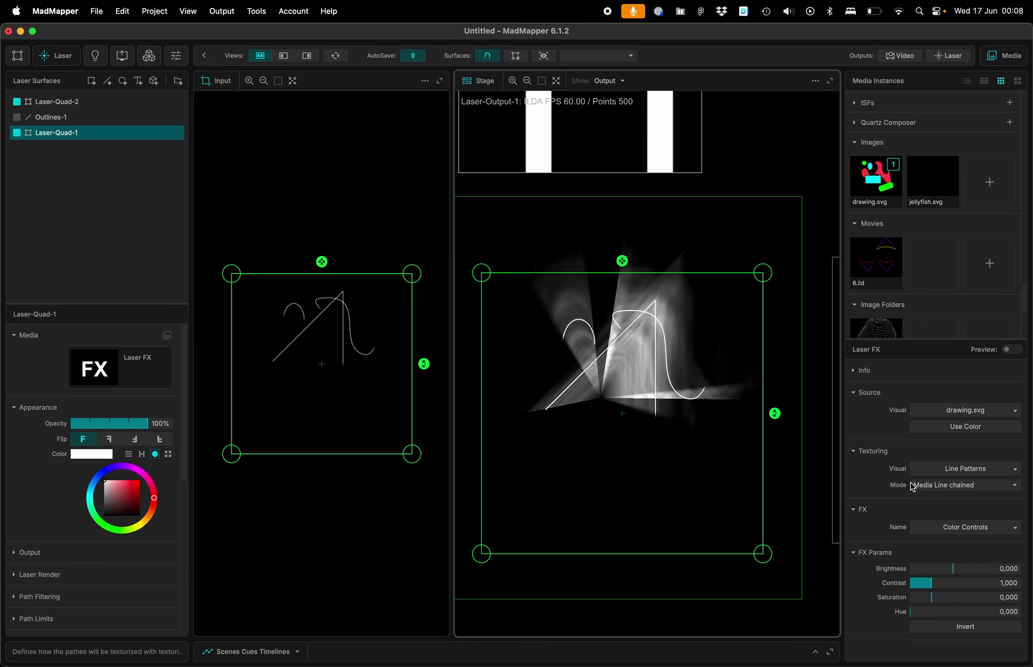
click(926, 469)
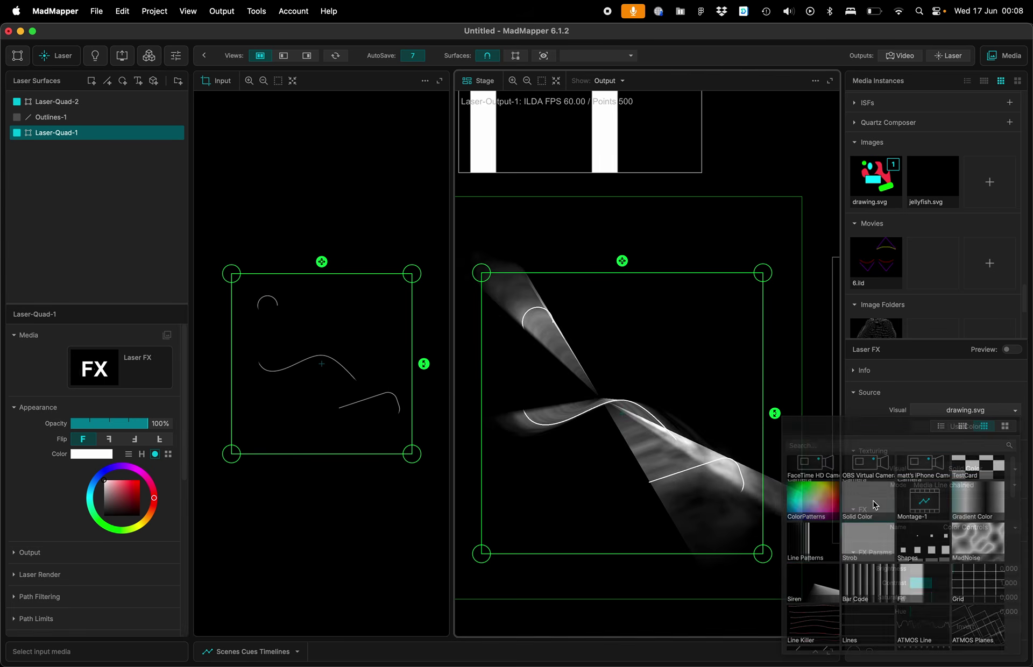
click(867, 501)
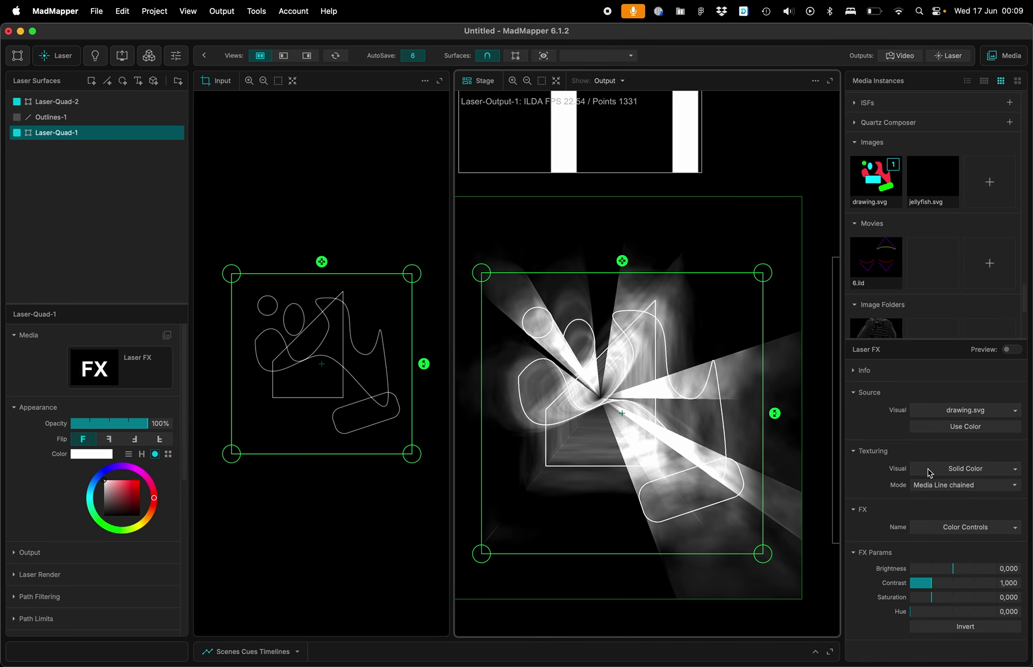
Set the Laser FX source visual to jellyfish.svg and shrink the quad's input area to frame only the jellyfish
click(948, 411)
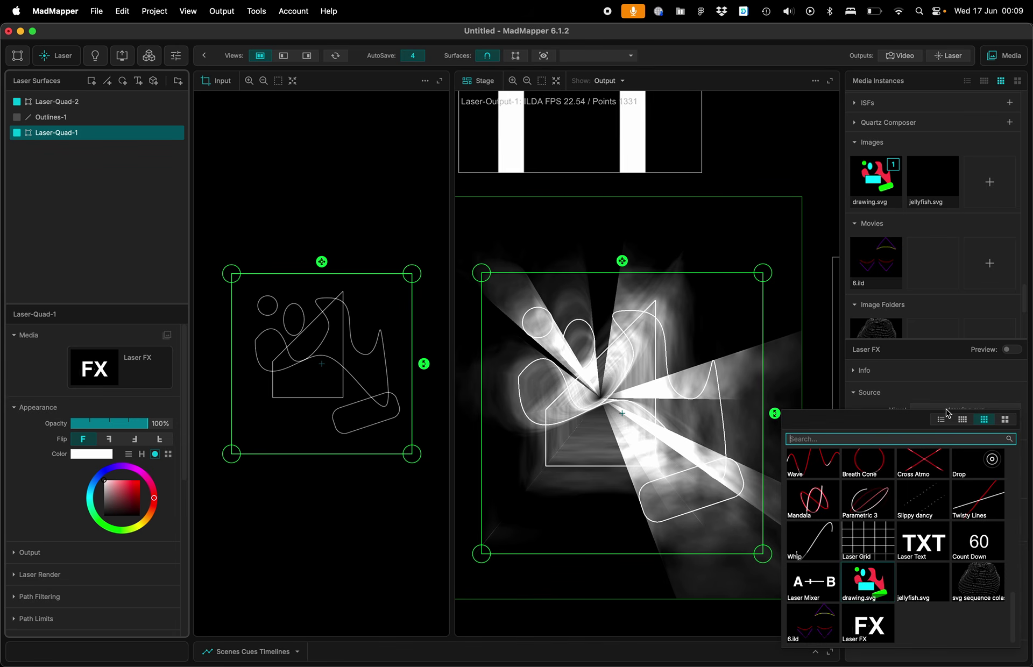
click(927, 586)
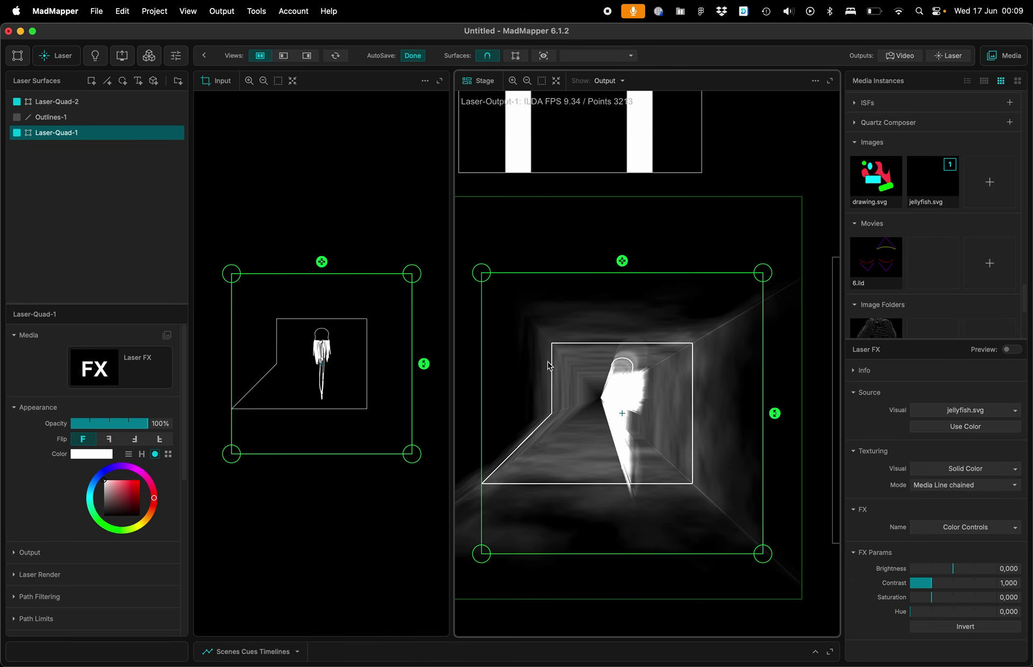
drag(319, 253, 323, 323)
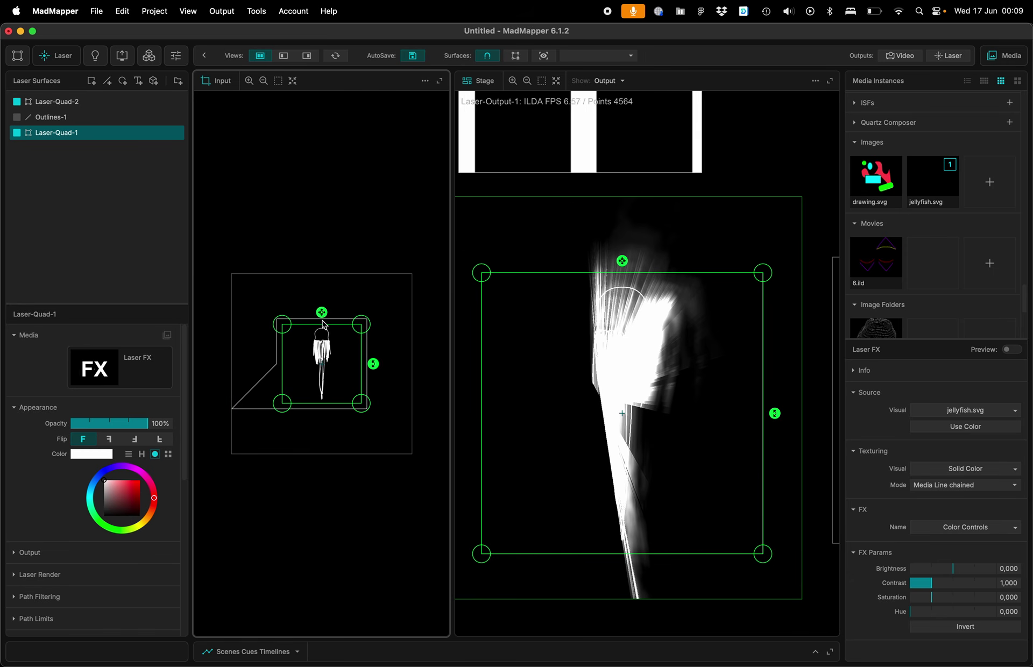
Turn off the Laser Beam Preview in the stage view
click(816, 81)
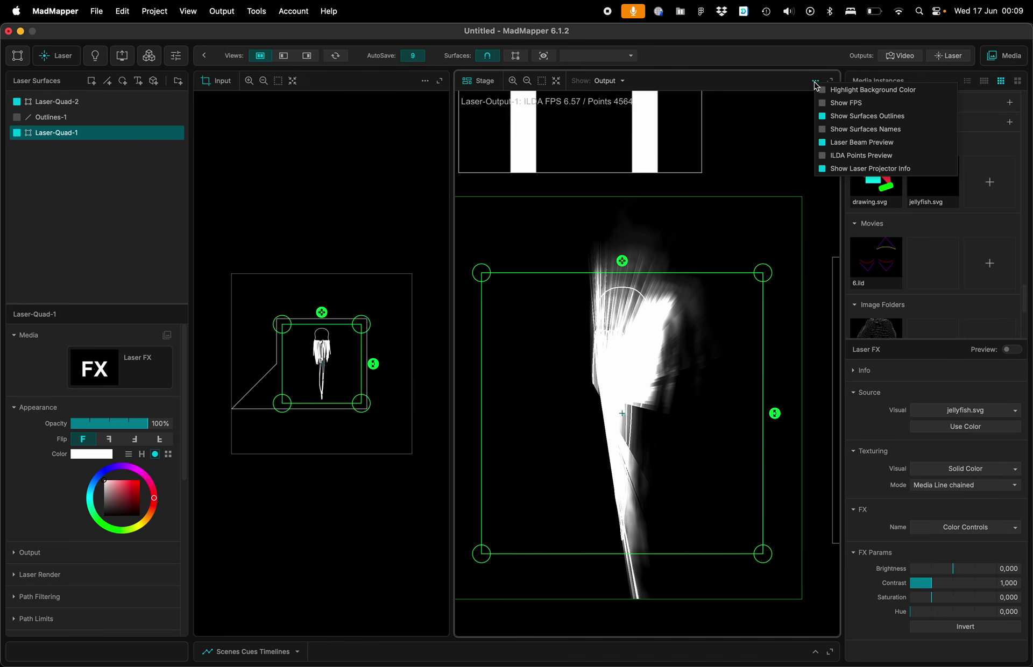
click(861, 142)
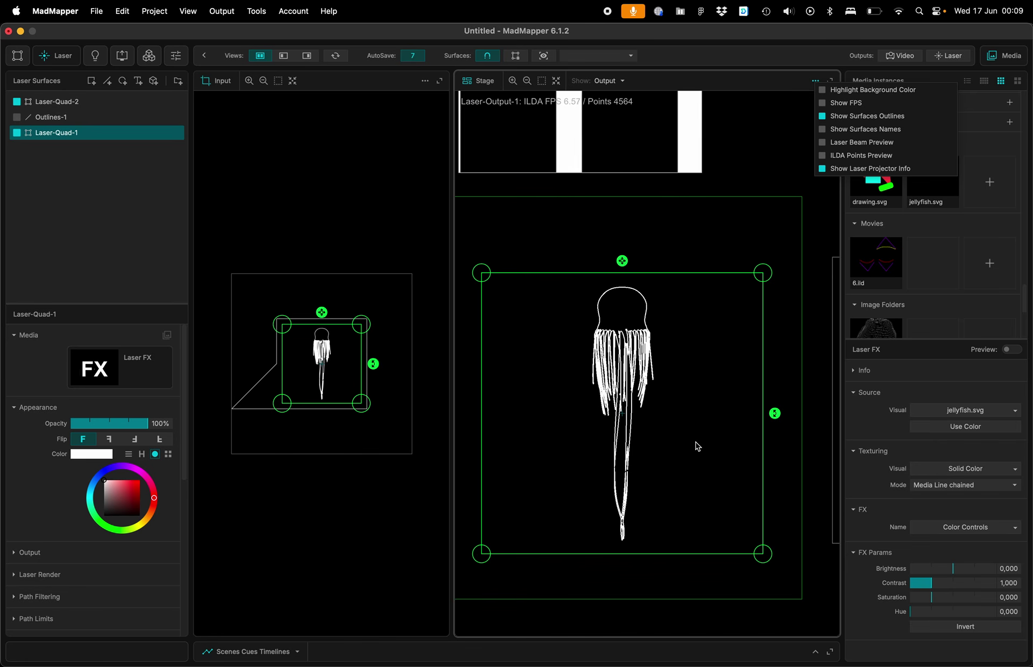
click(1001, 471)
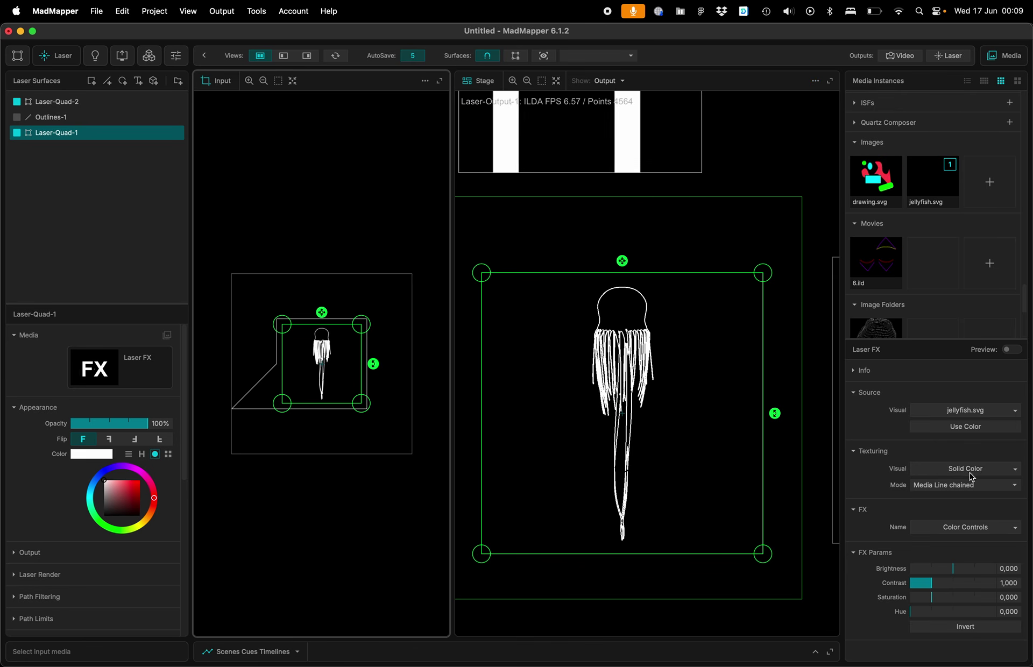
Change the Laser FX effect on the jellyfish from Color Controls to Noise
click(972, 473)
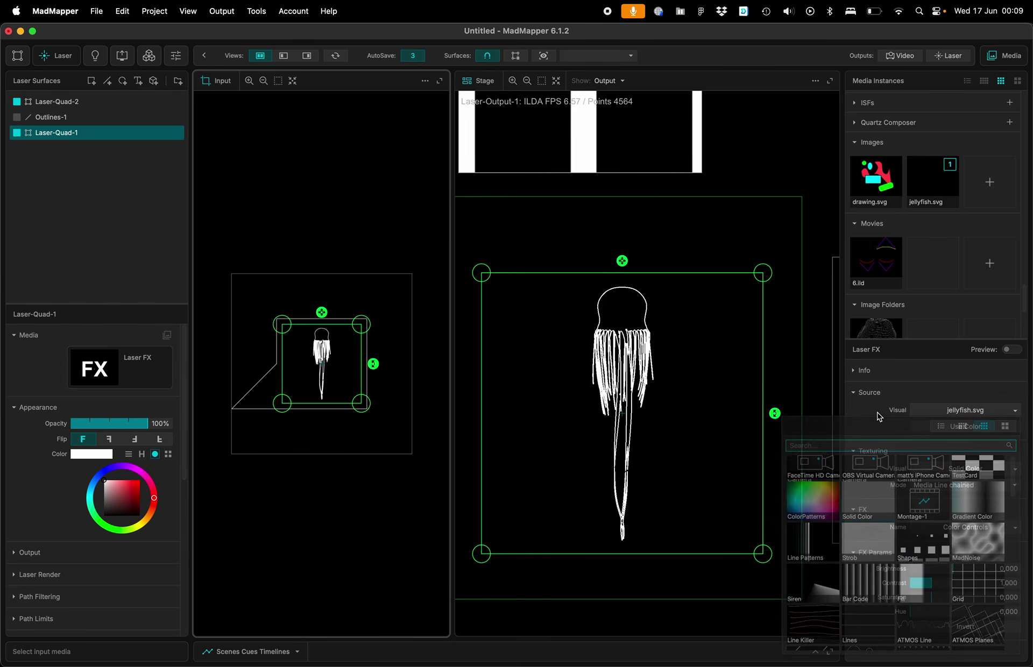
click(889, 413)
click(954, 516)
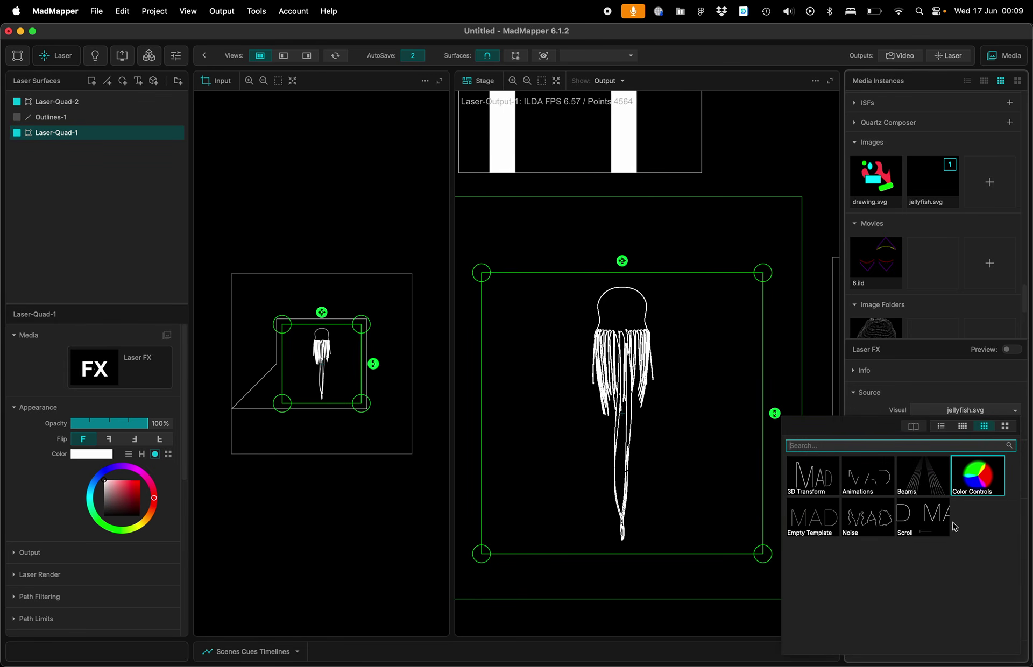
click(883, 527)
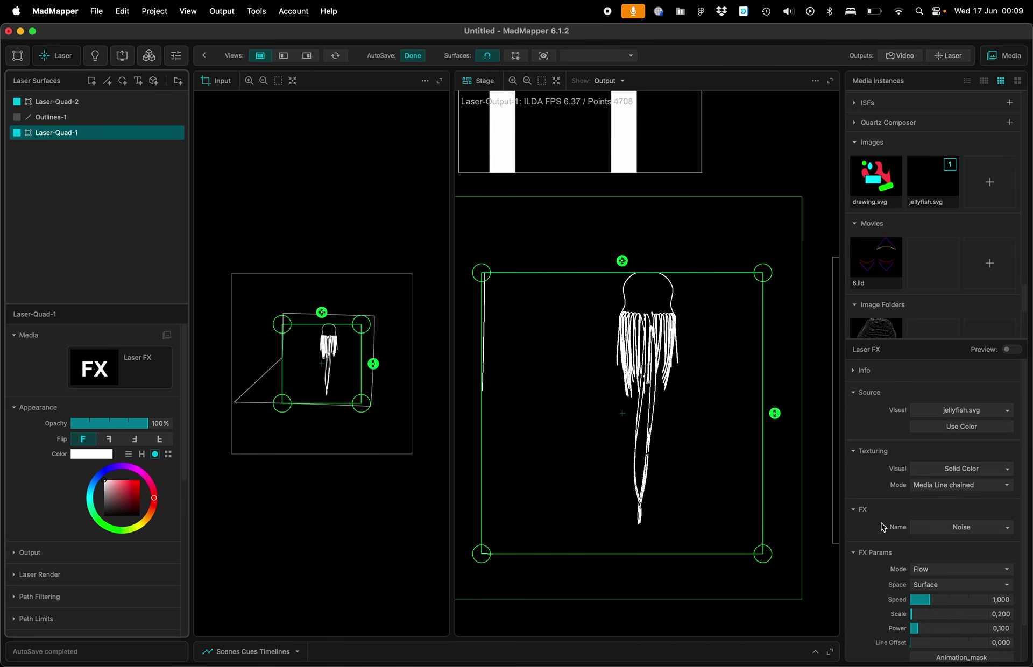
Set the Noise effect's scale to 9,385 and its power to 0,015
click(918, 615)
drag(942, 620, 944, 617)
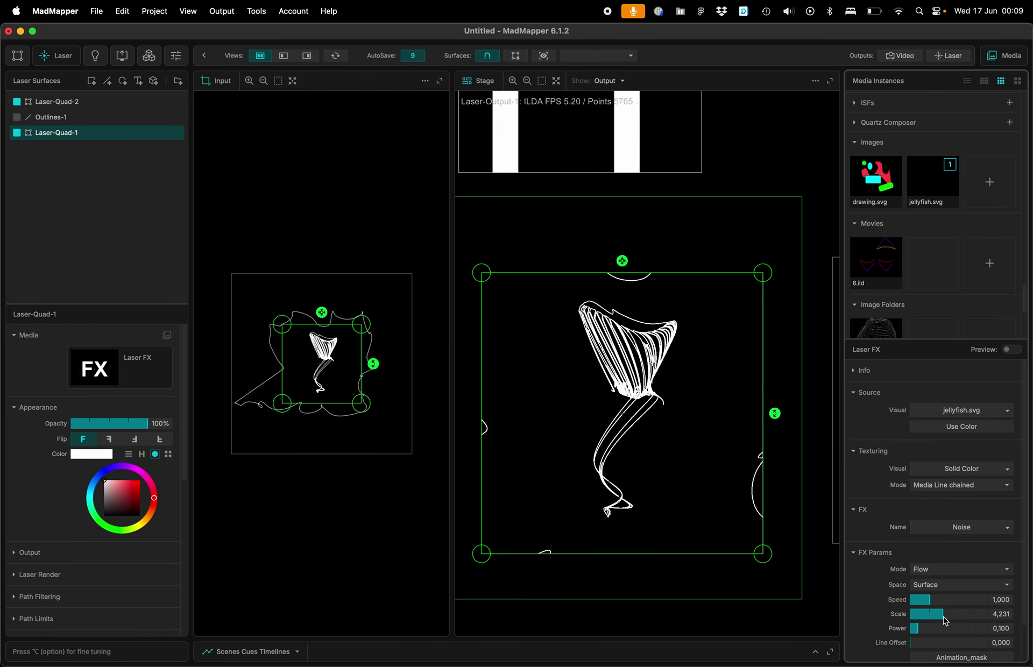
click(915, 629)
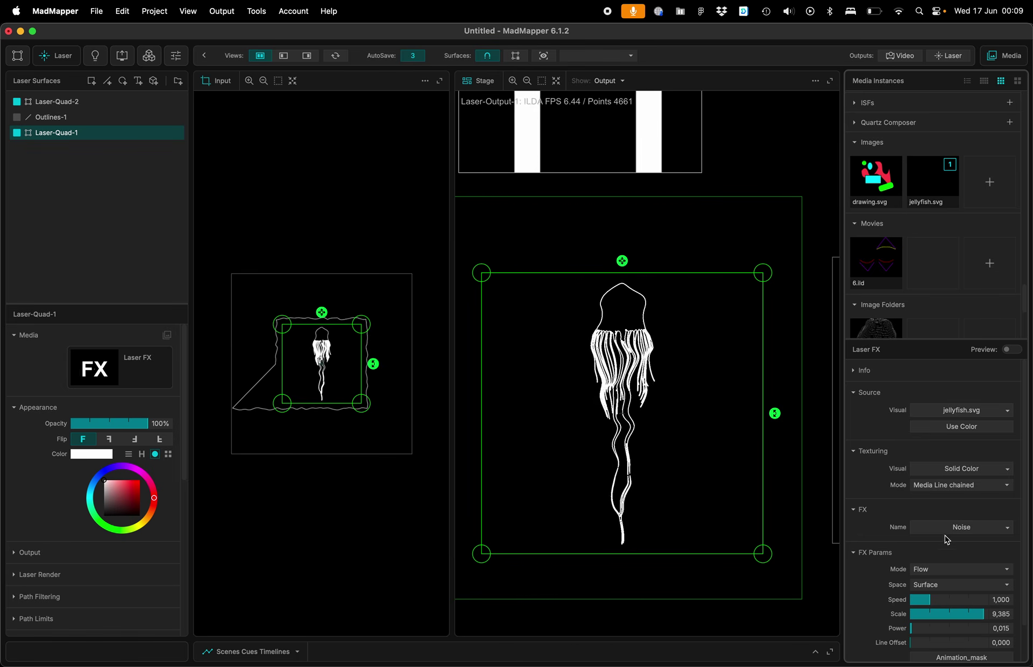
Set the Laser FX source visual to svg sequence colas.svg and enlarge the quad's input area to frame the whole drawing
click(974, 411)
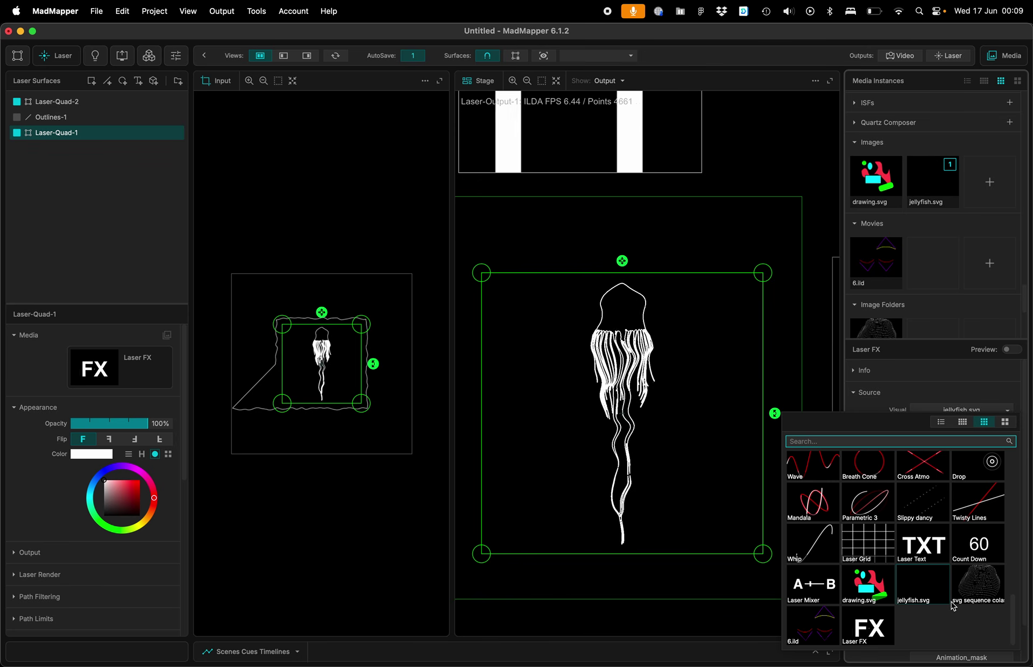
click(988, 600)
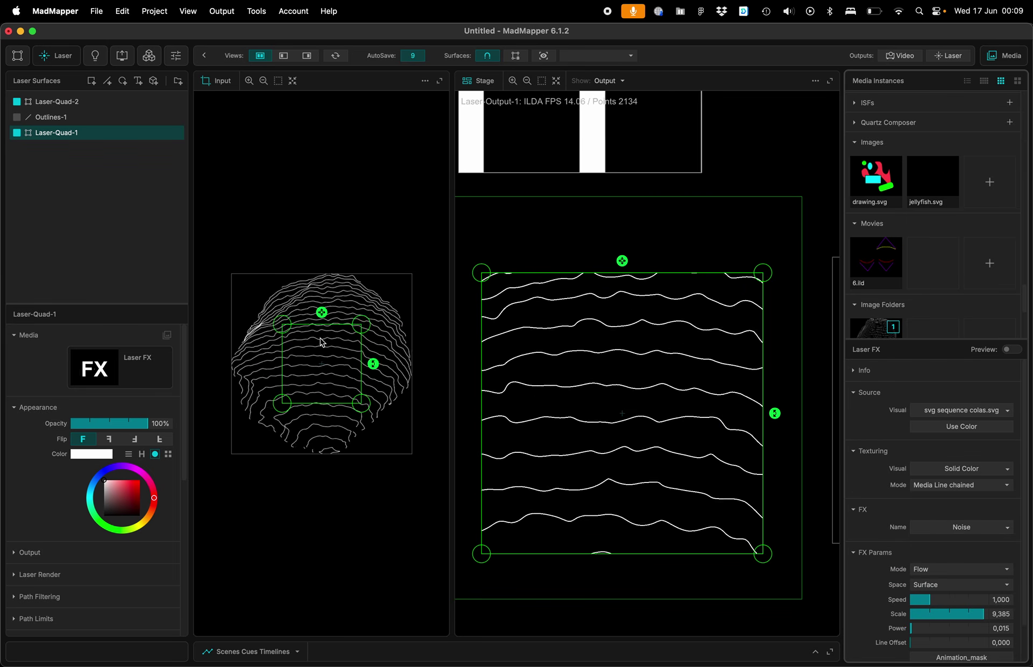
drag(321, 312, 329, 253)
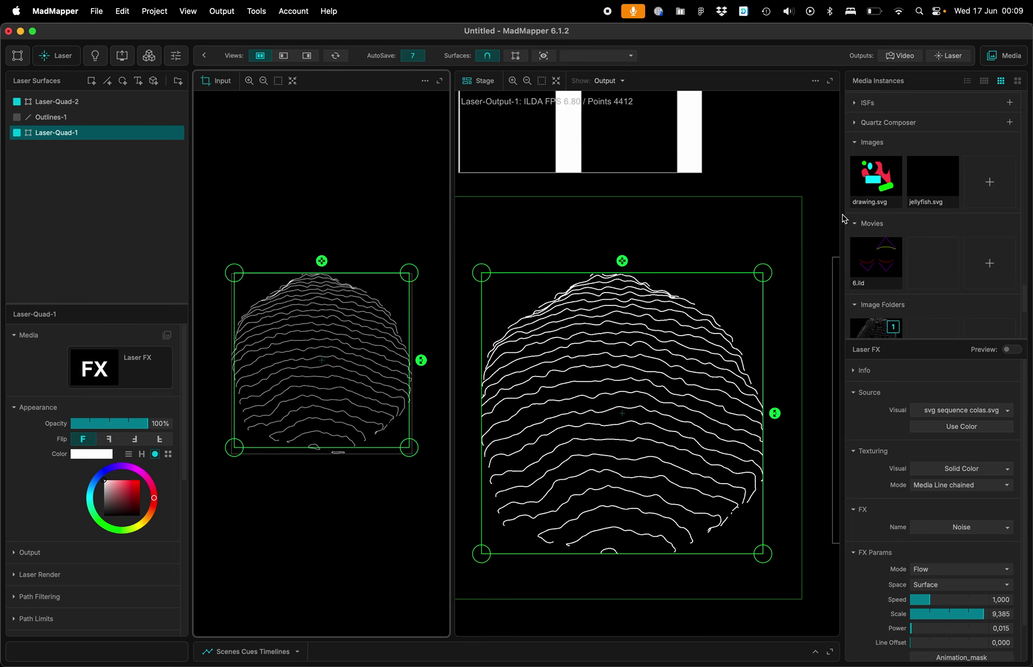
Reveal the svg sequence colas.svg image folder in Finder, examine its numbered SVG frames and return to MadMapper
scroll(878, 258, down, 3)
click(873, 269)
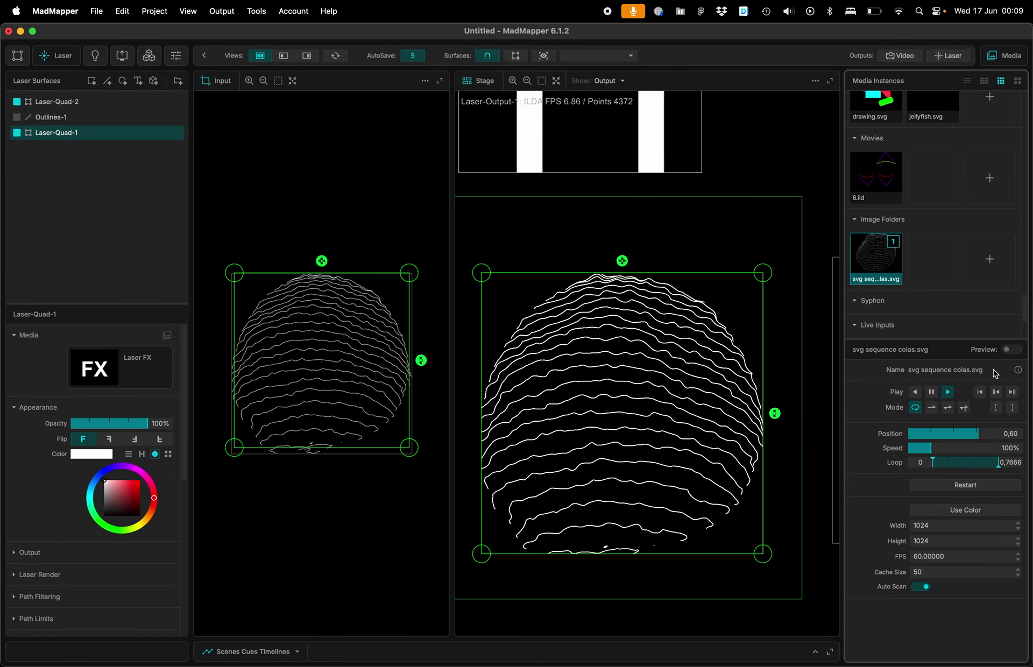
click(1017, 370)
click(1009, 442)
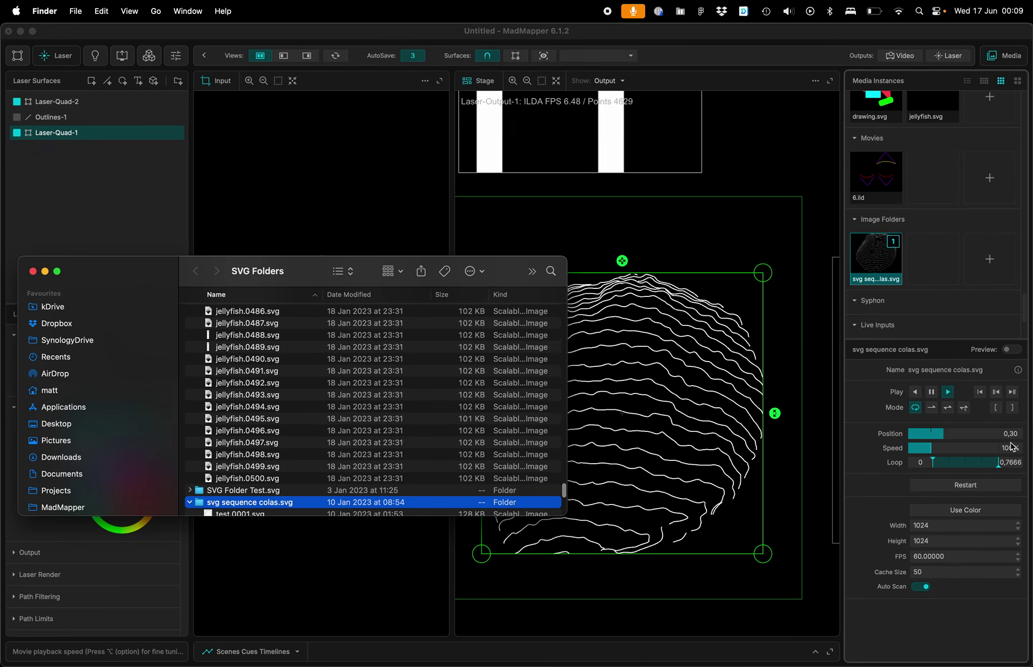
scroll(231, 426, down, 4)
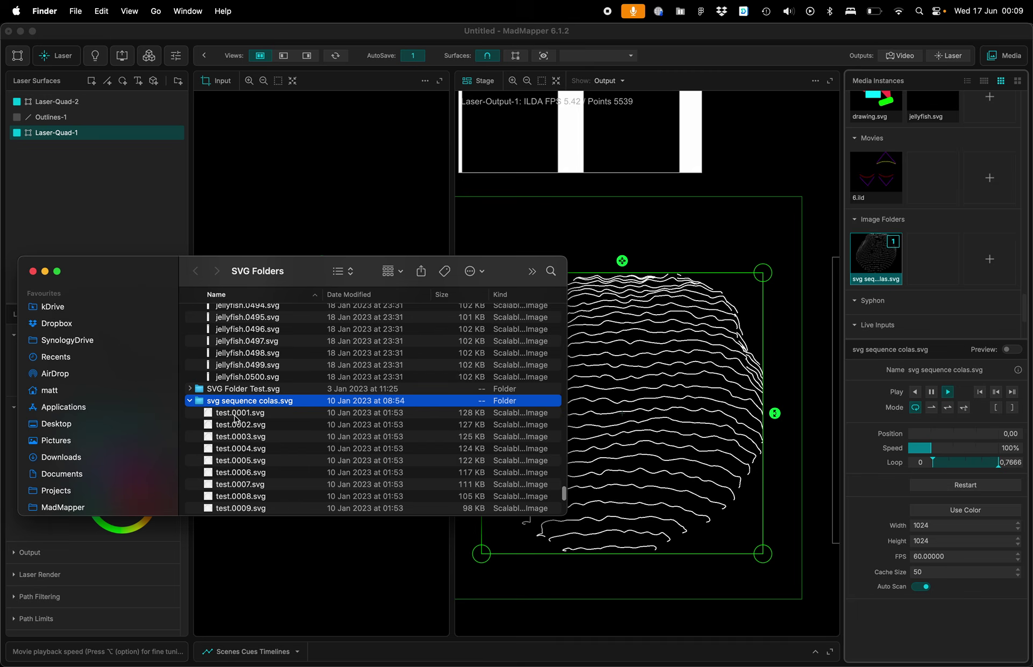
scroll(236, 415, down, 15)
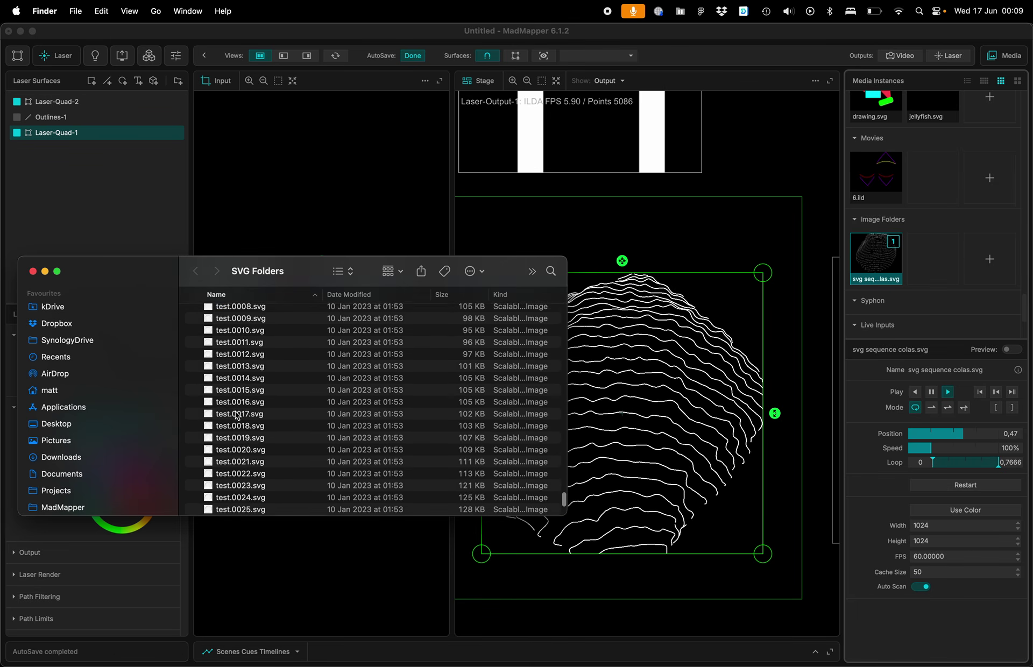
scroll(235, 414, up, 15)
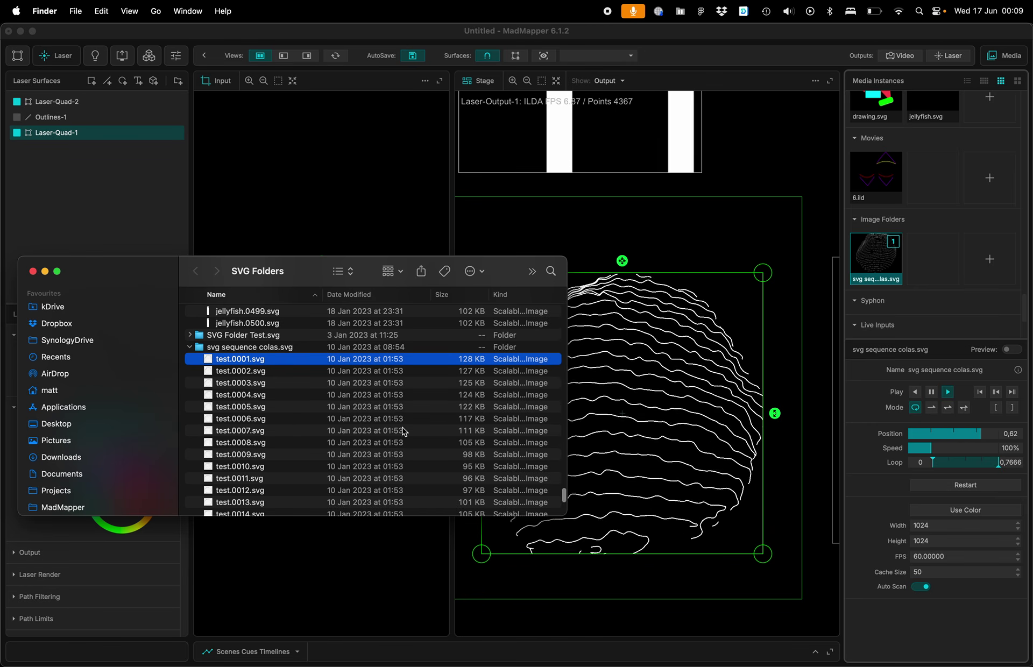
click(728, 466)
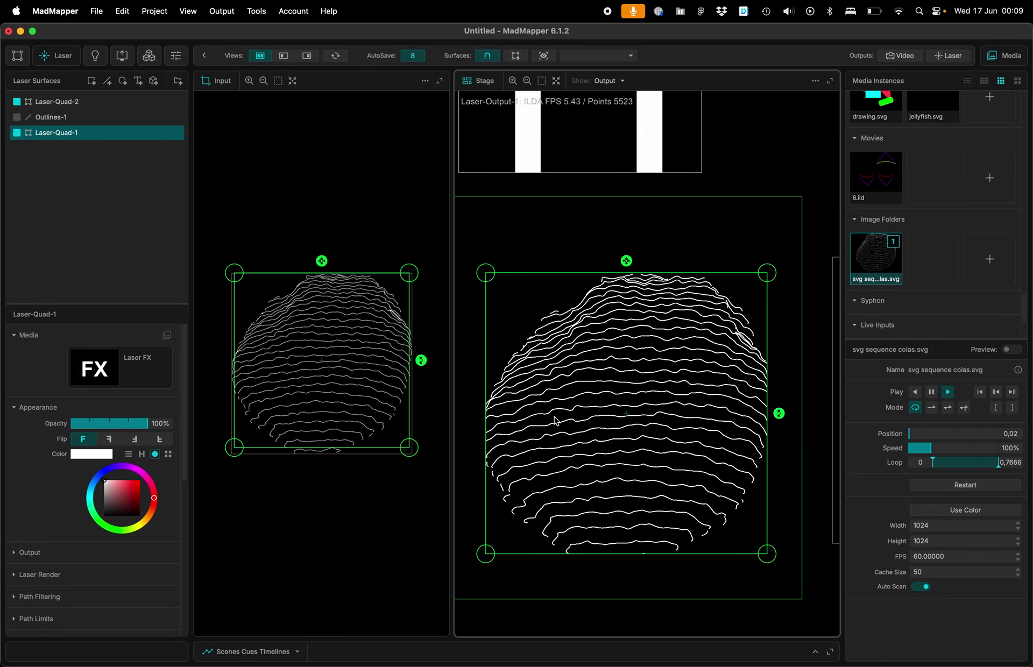
Set the Laser FX source visual of Laser-Quad-1 to 6.ild and enable use of the source's own colors
click(526, 256)
click(549, 302)
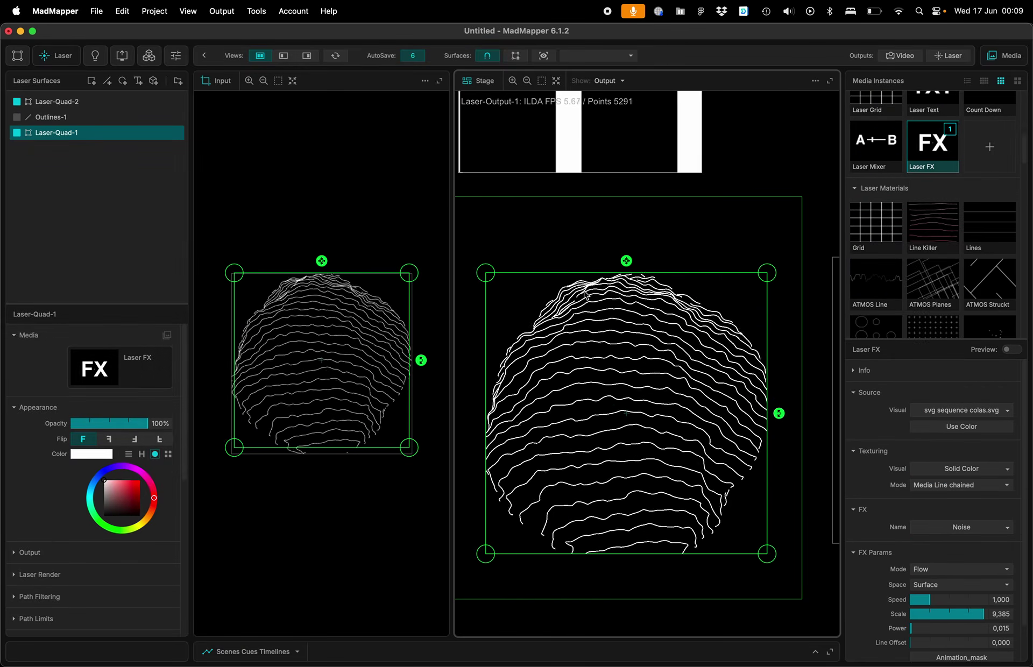
click(949, 419)
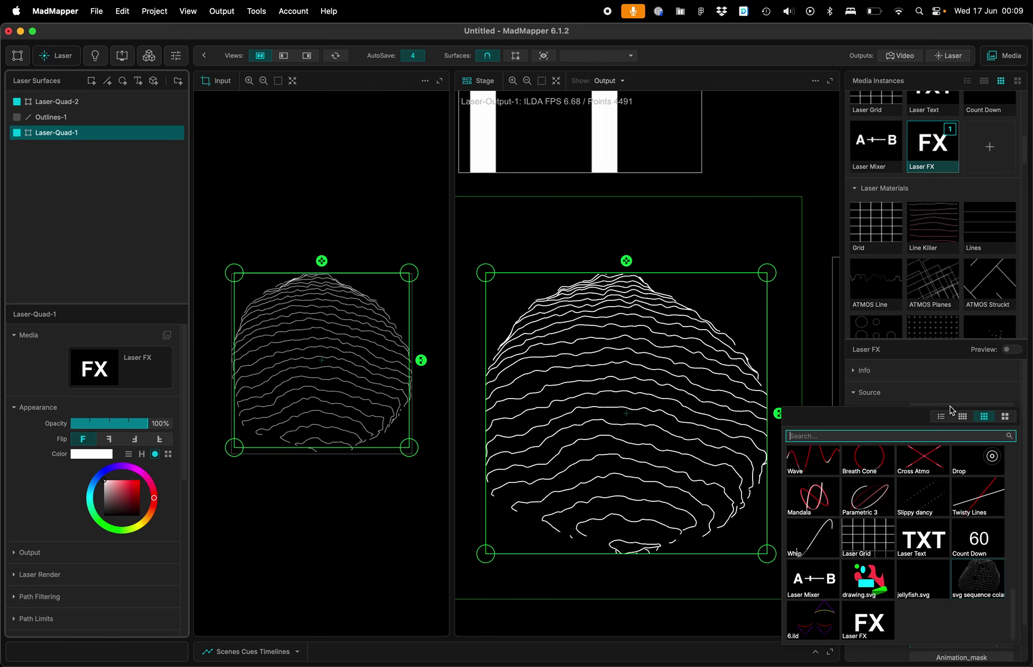
click(817, 634)
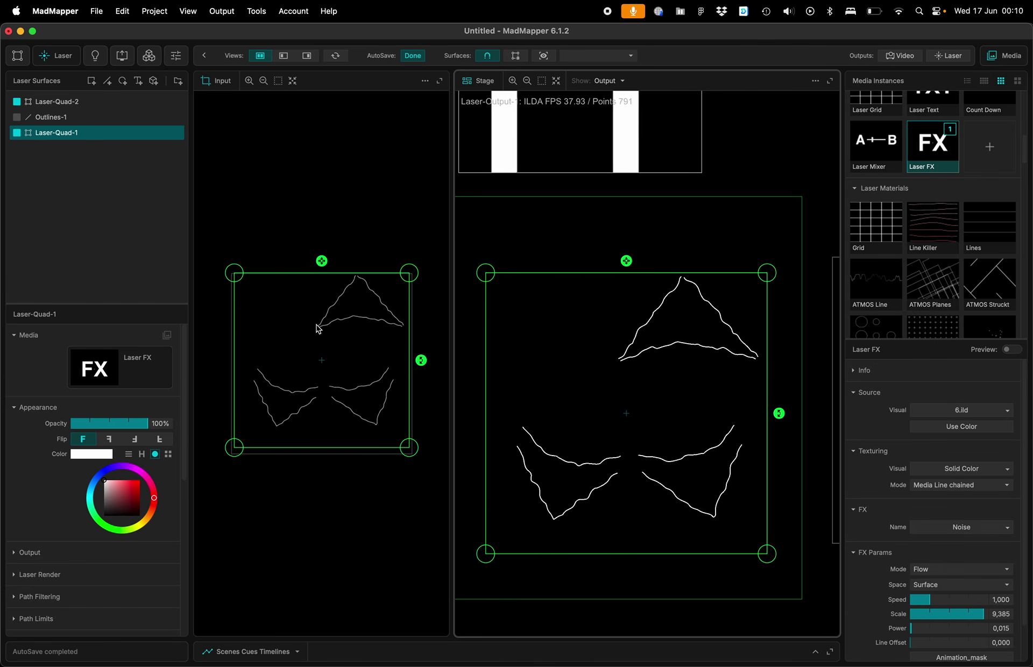
click(936, 428)
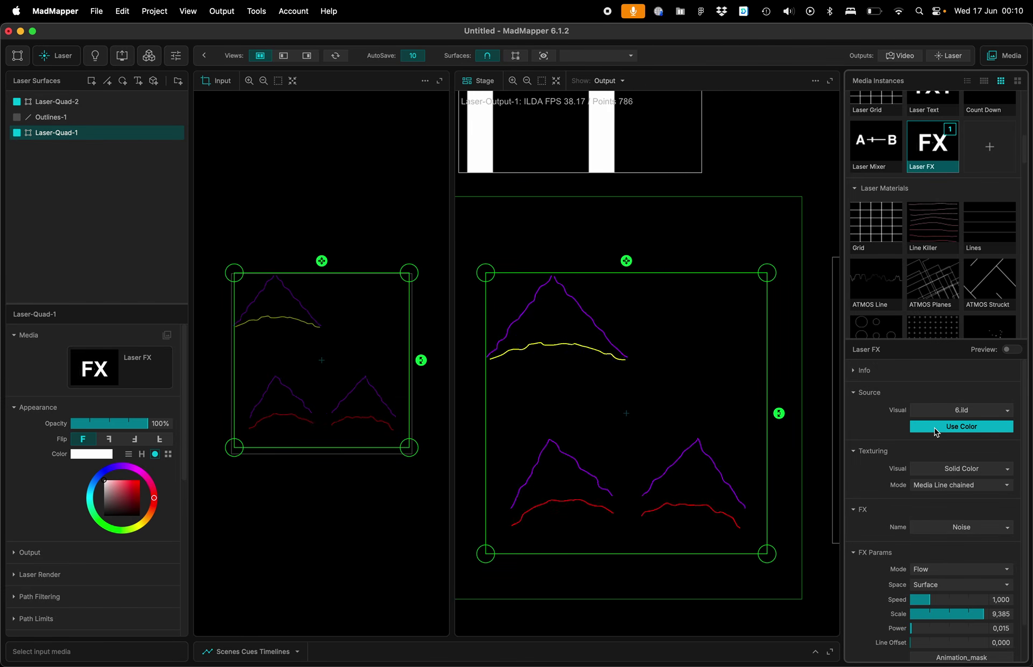
Try the Color Controls, 3D Transform and Beams effects on the 6.ild source and restore the Noise effect
click(956, 531)
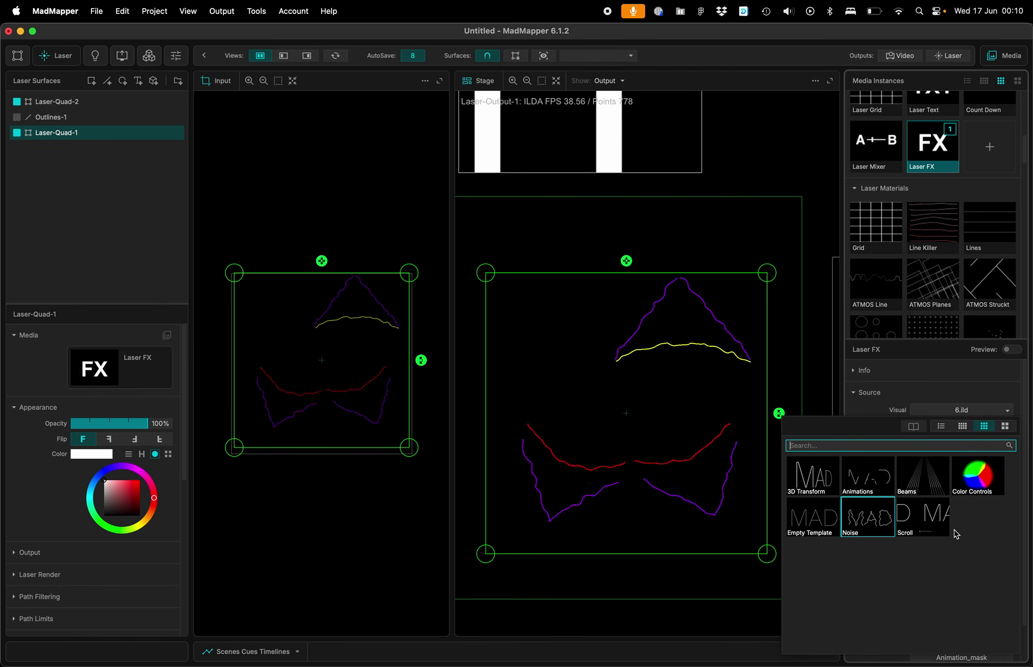
click(981, 480)
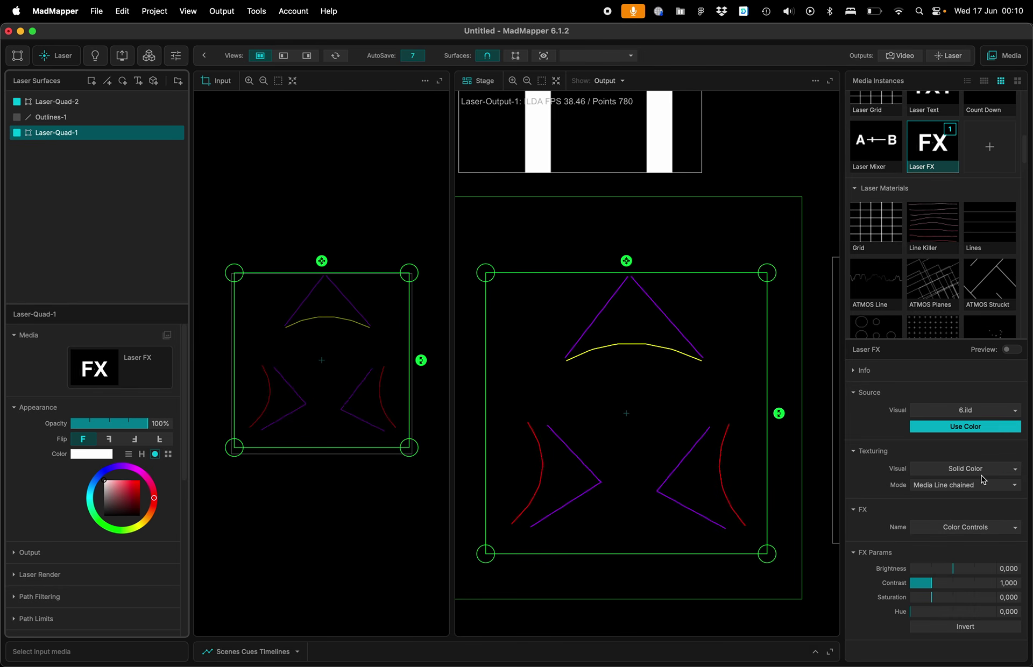
click(960, 529)
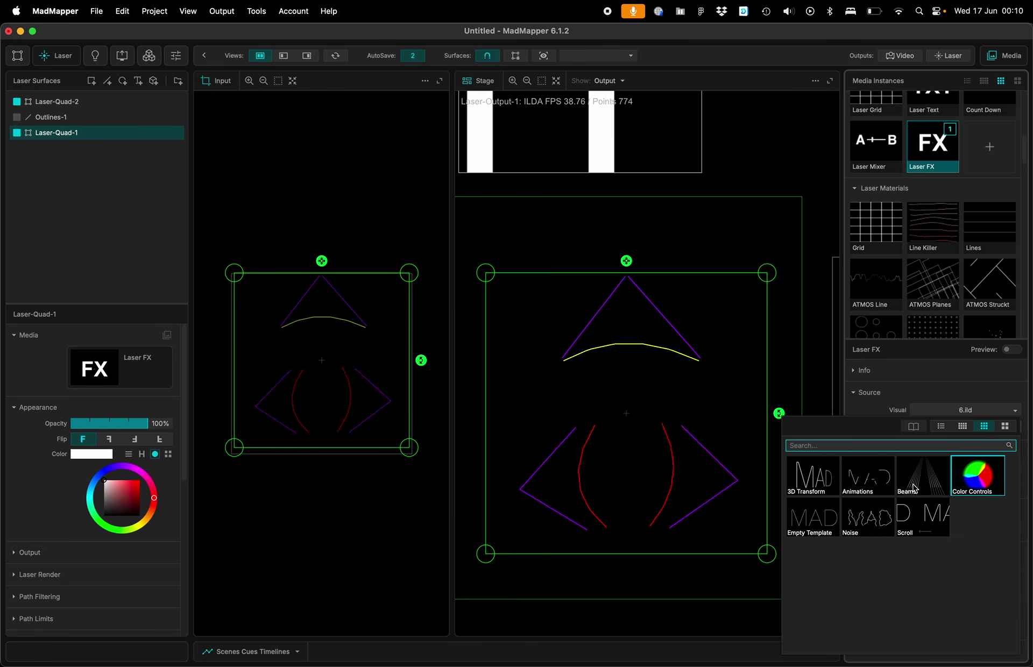
click(813, 480)
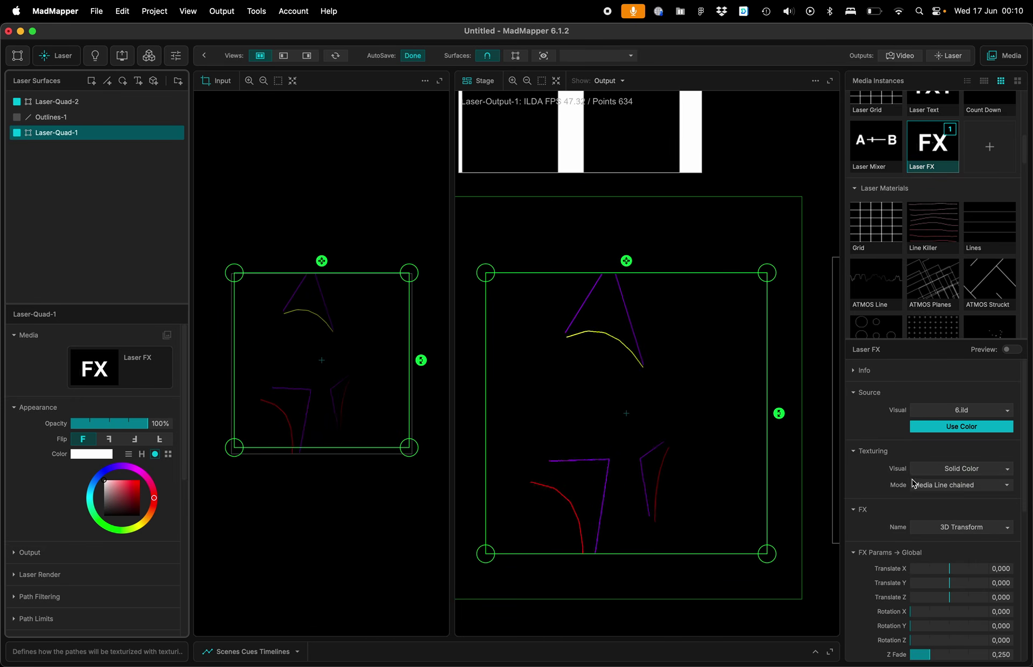
click(959, 530)
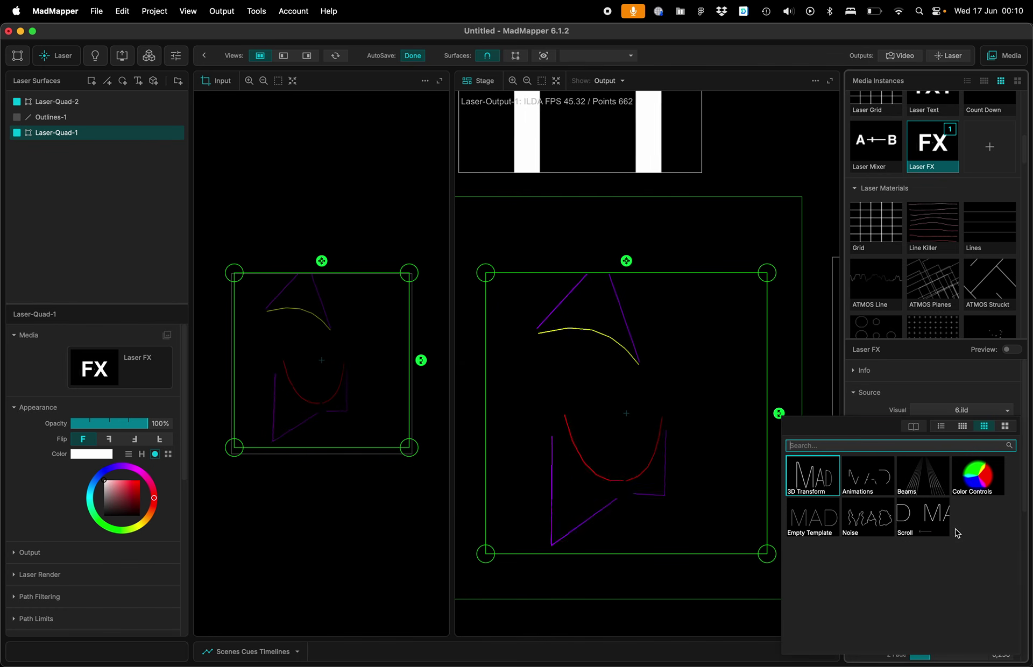
click(921, 488)
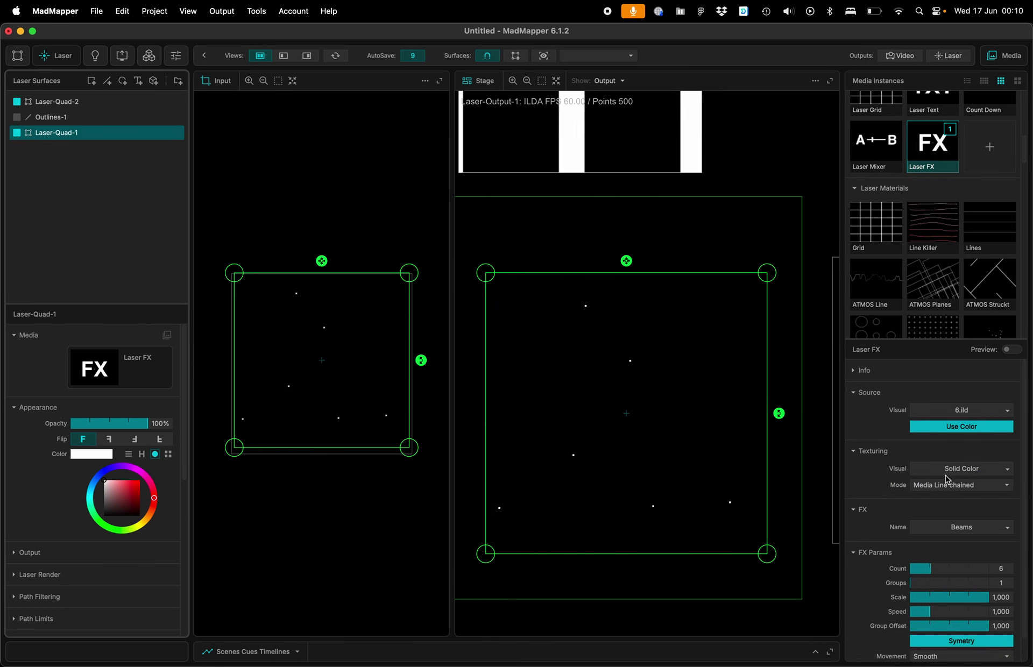
click(956, 529)
click(820, 488)
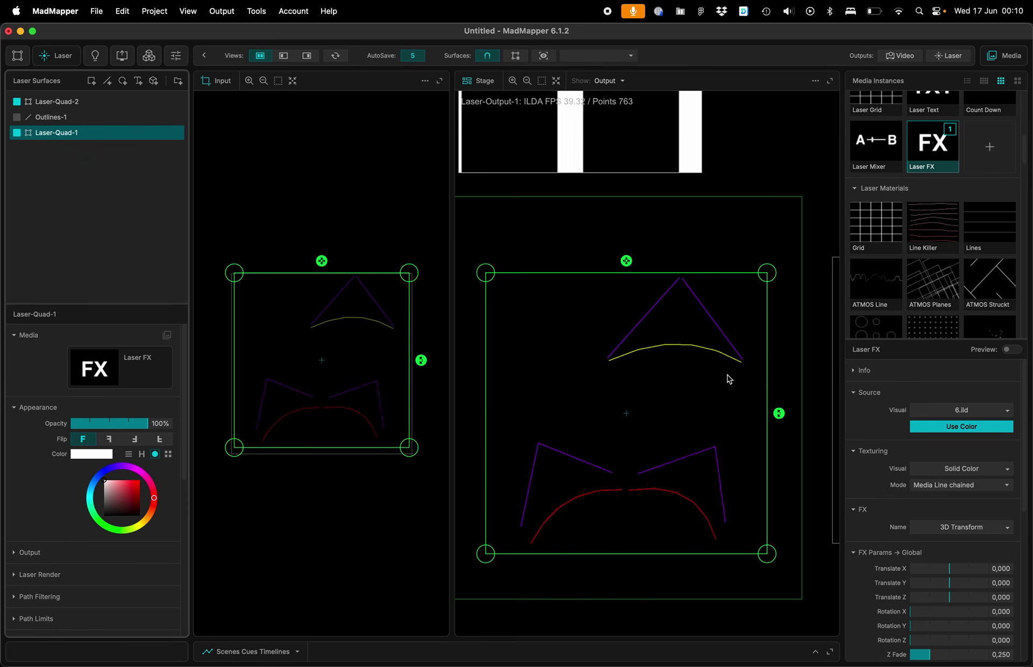
click(970, 530)
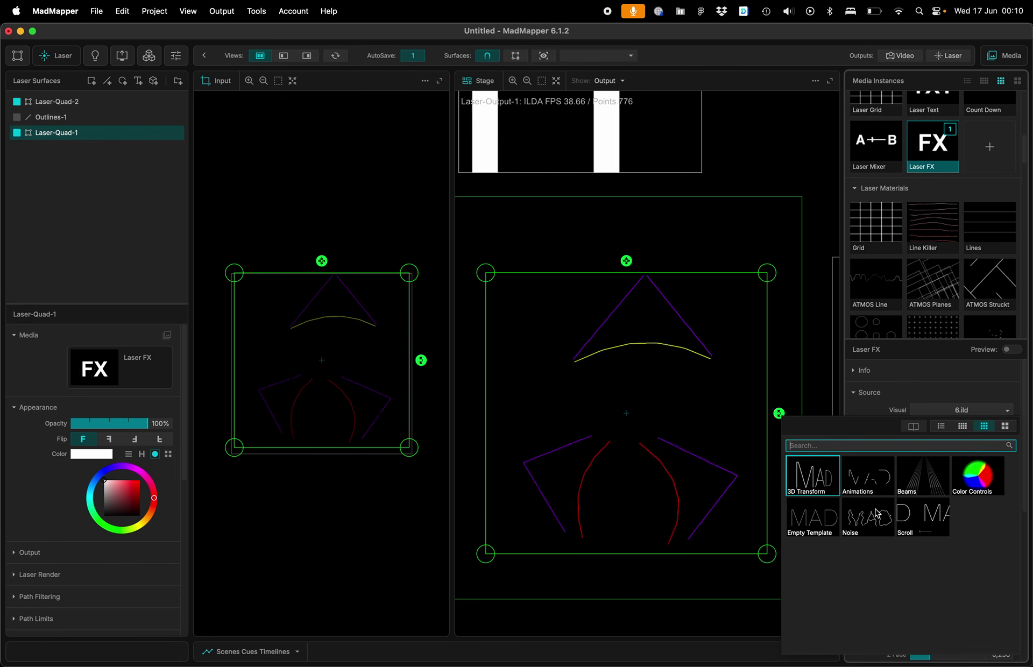
click(869, 526)
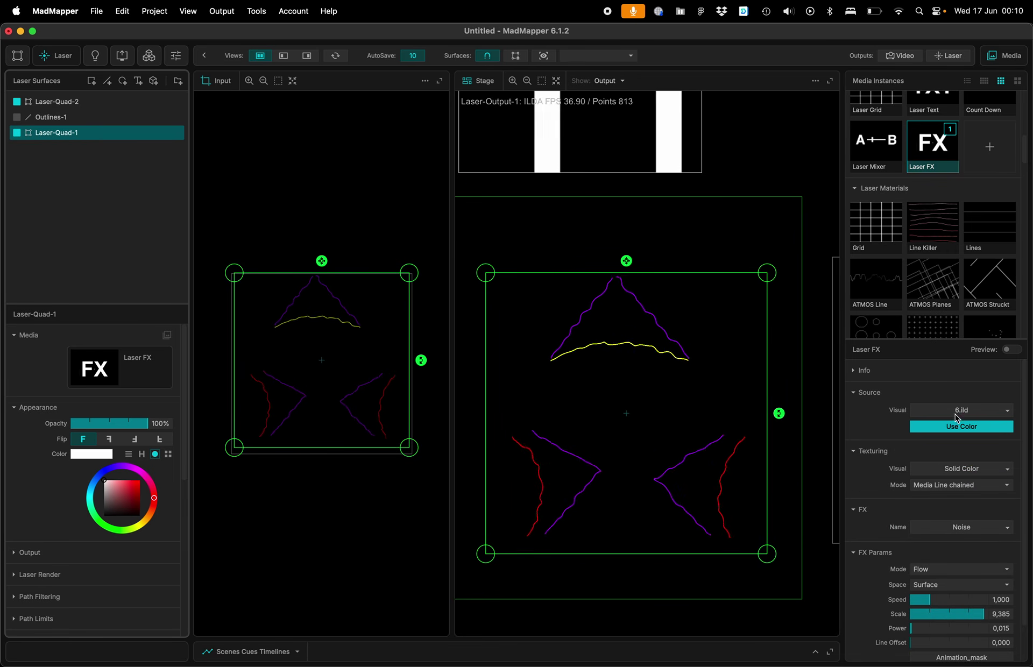
Turn on the Outlines-1 surface and browse the public Laser Line FX library for its effect
click(97, 118)
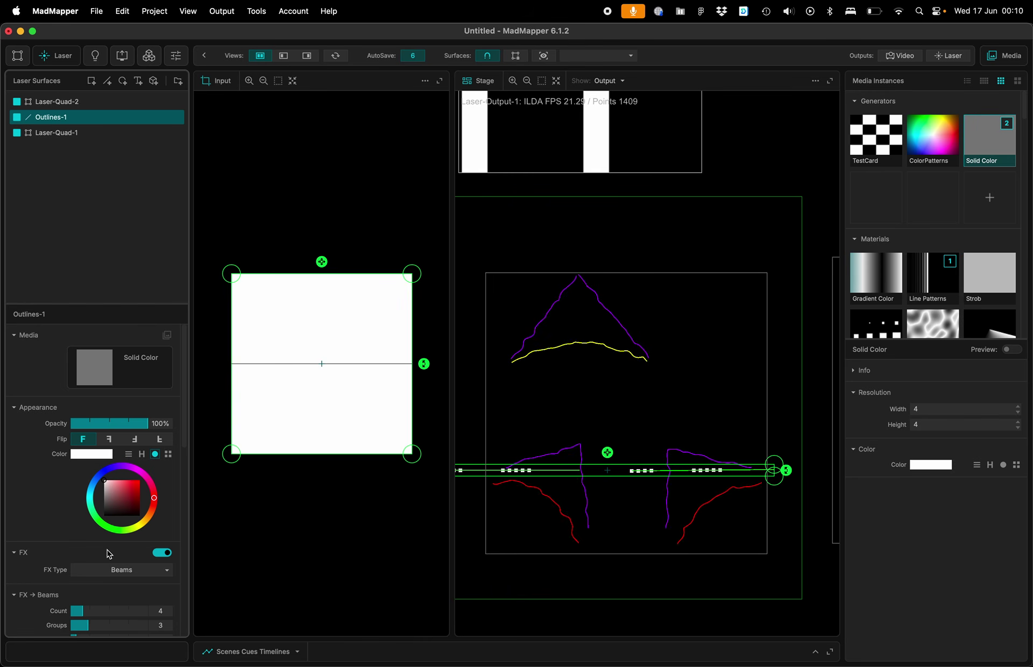
click(115, 571)
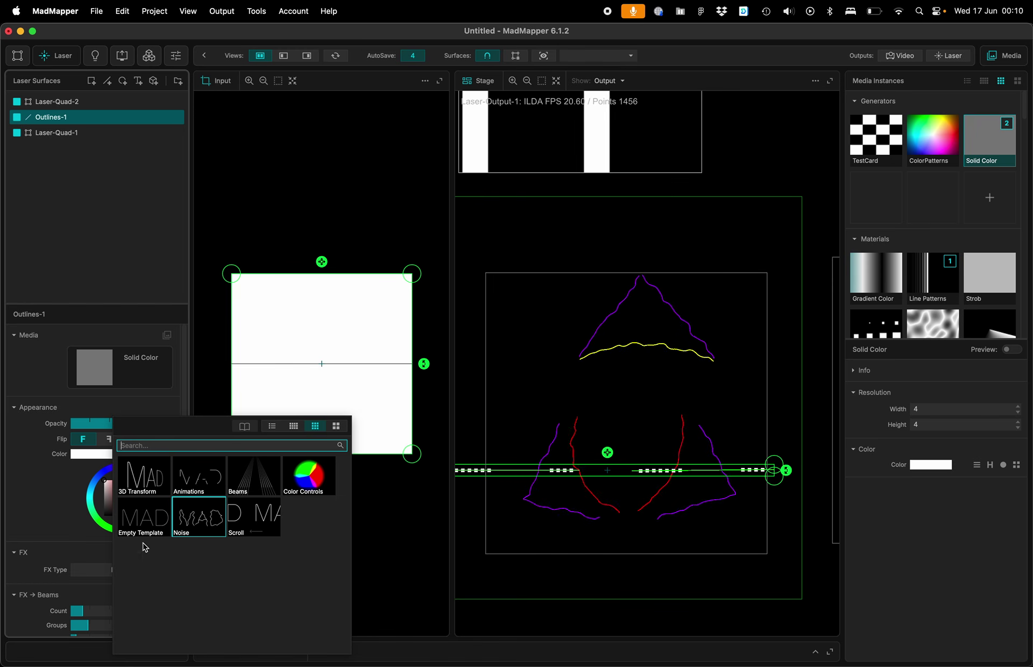
click(244, 426)
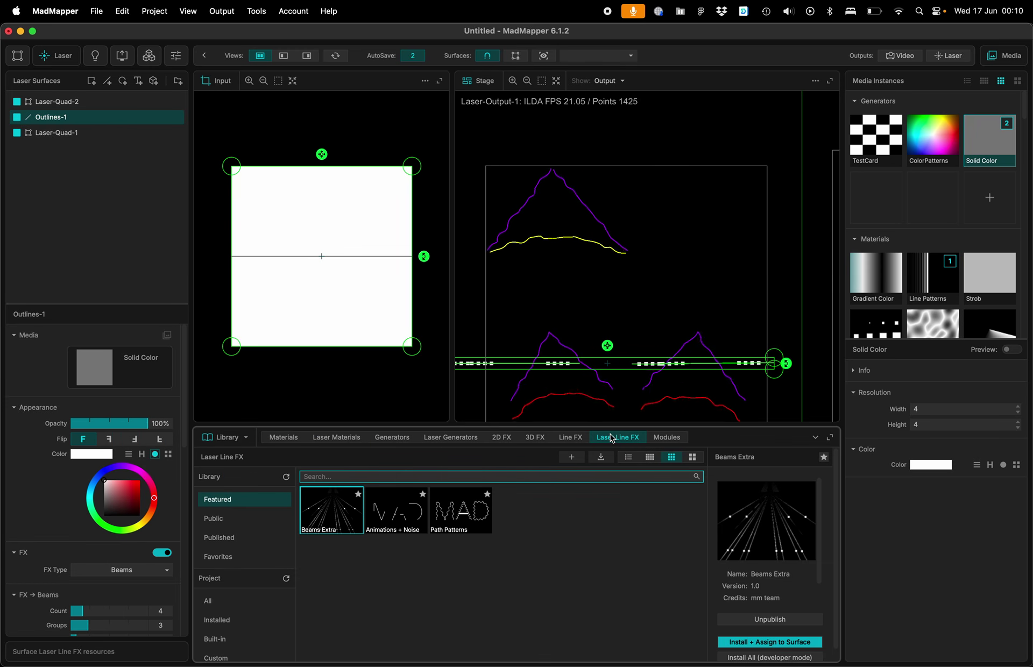
click(237, 519)
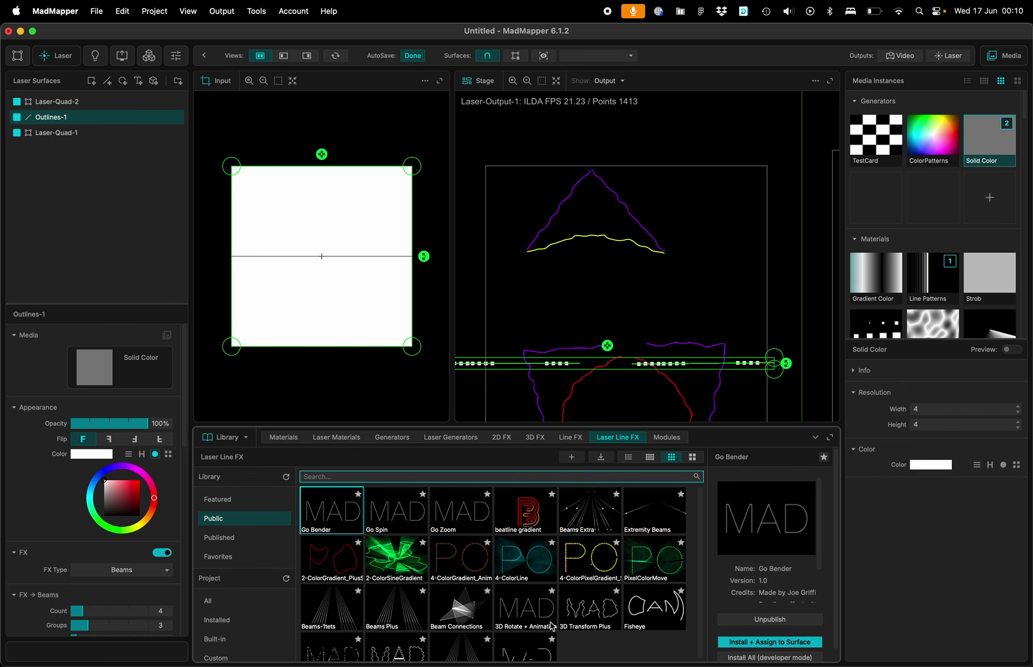
scroll(511, 537, down, 2)
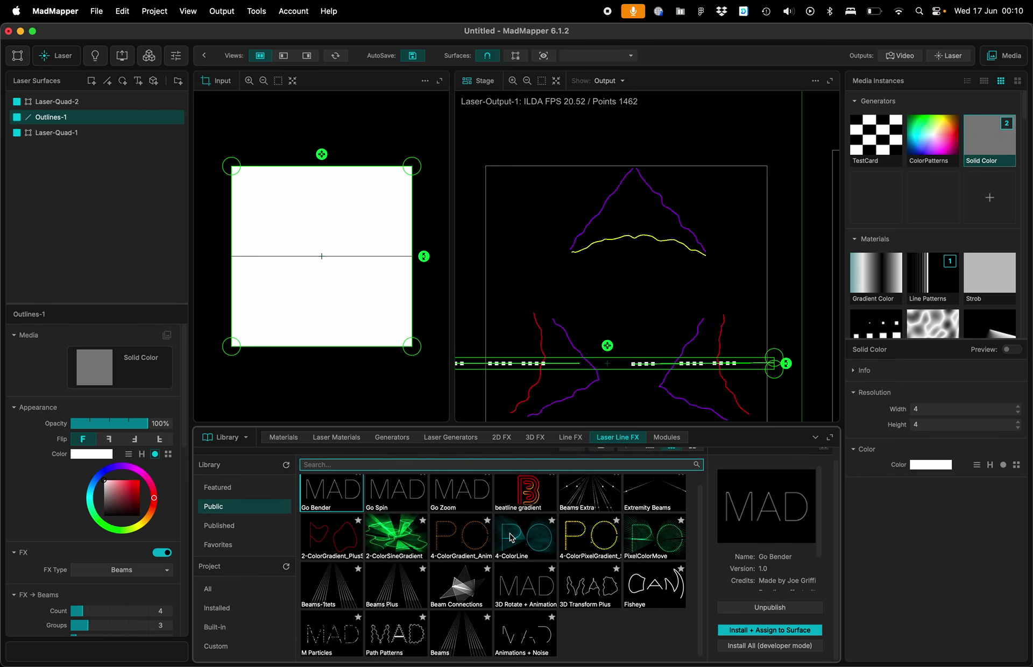